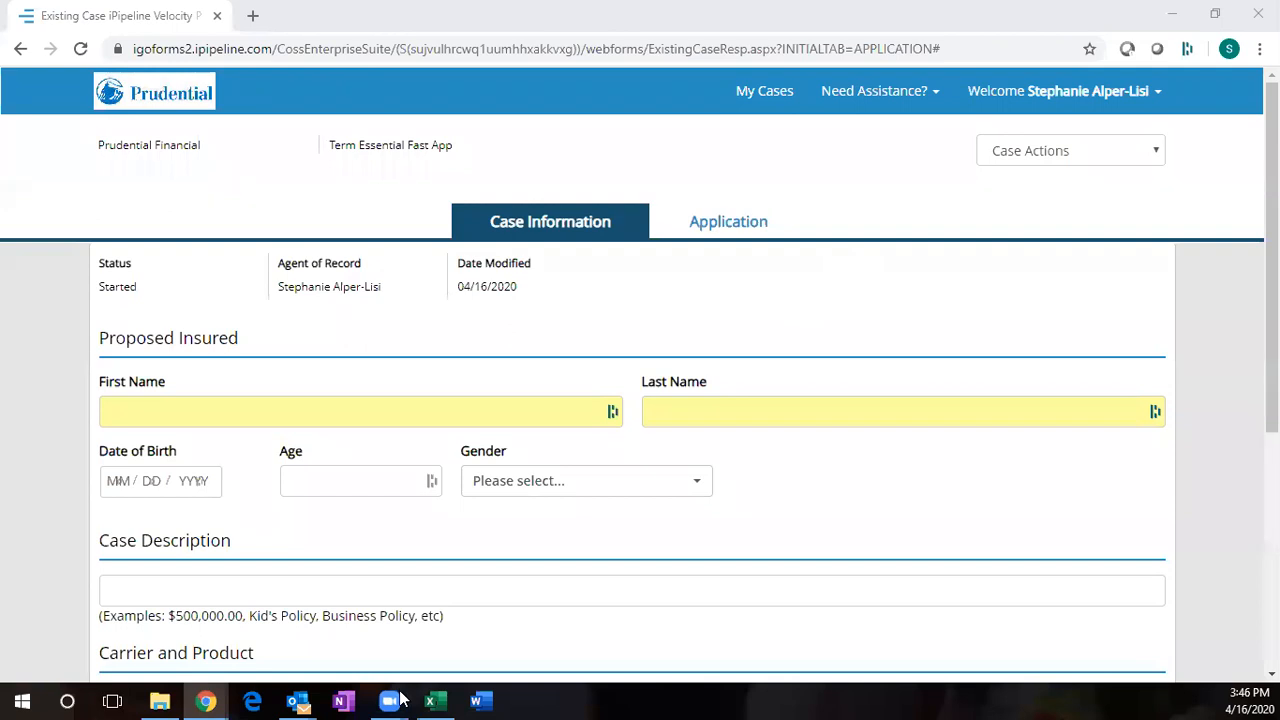
- Bring the Synergy Life Brokerage New Business & Forms page forward and scroll through its listings
mouse_move(205, 700)
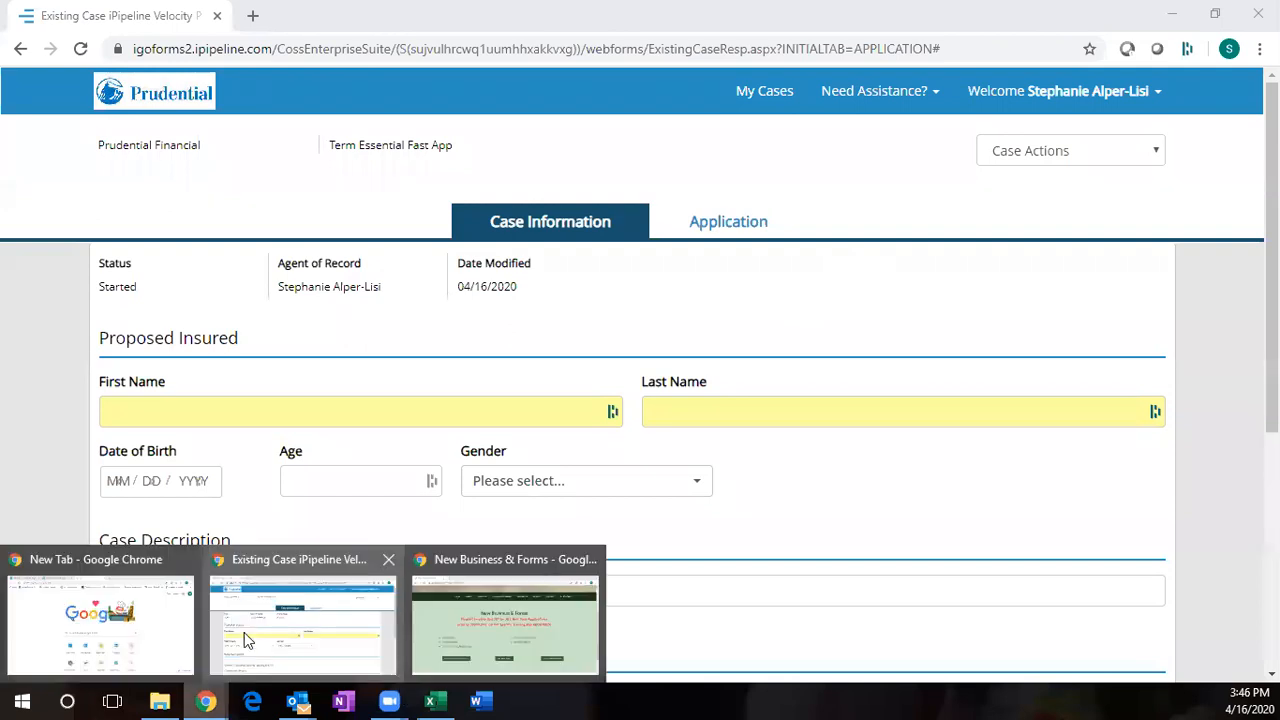
left_click(490, 620)
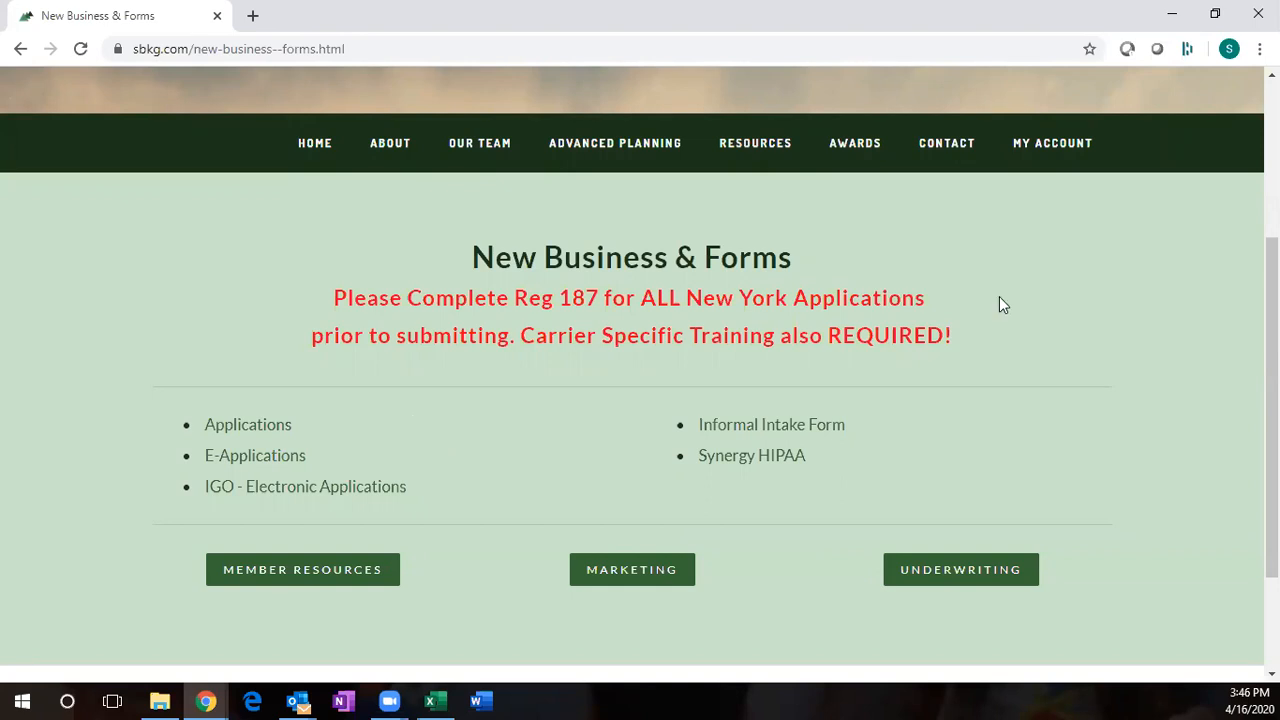
scroll(401, 107, "up", 3)
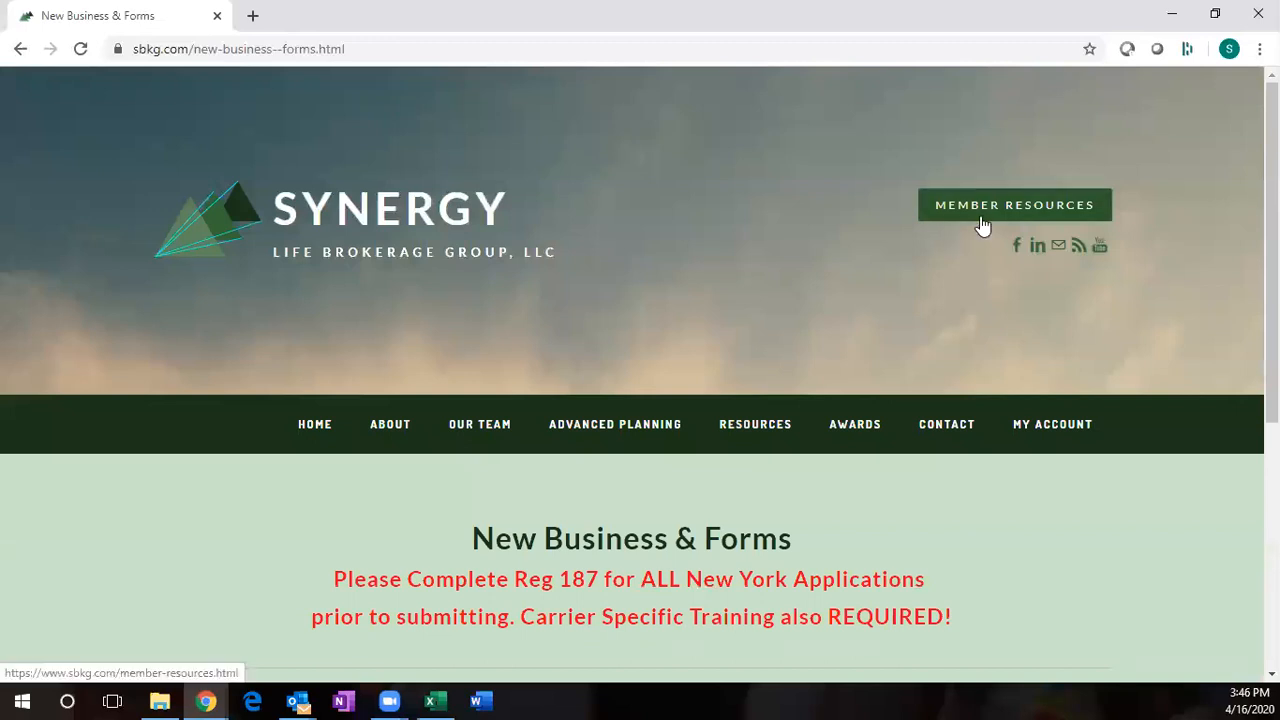
scroll(692, 352, "down", 2)
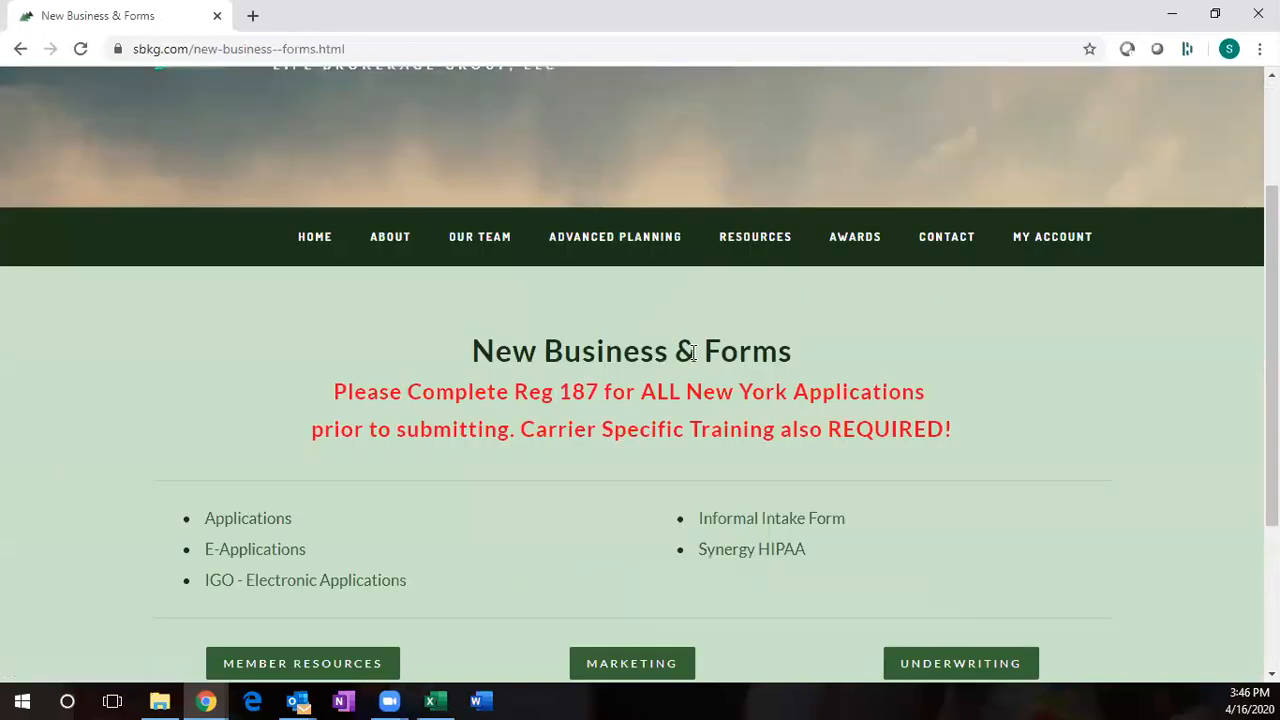
scroll(692, 352, "down", 1)
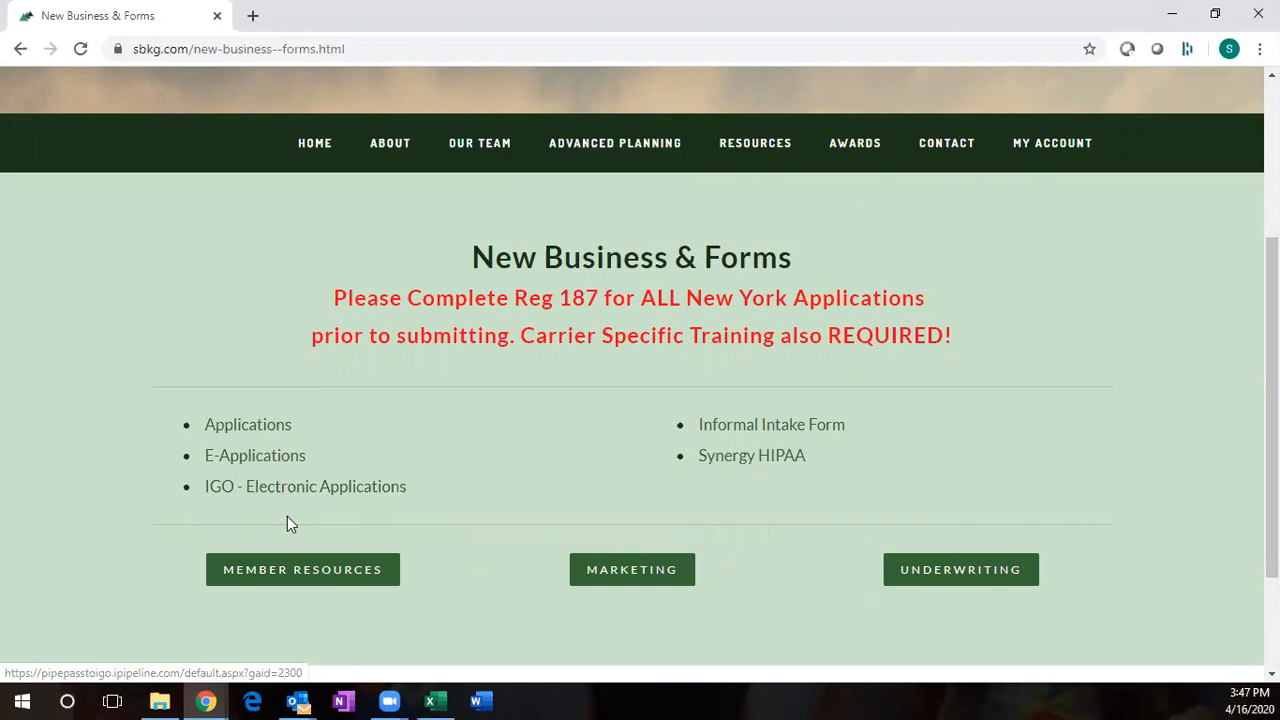
left_click(205, 701)
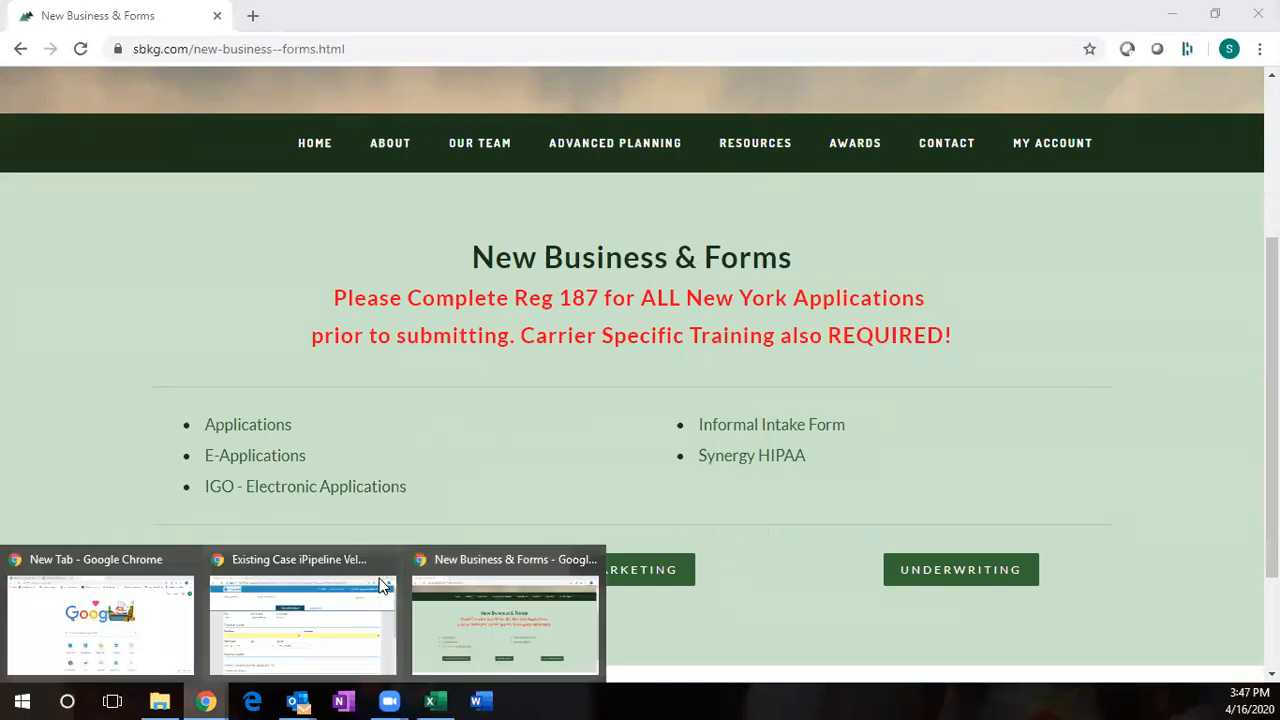
- Return to the iPipeline window and start a new case from My Cases
left_click(287, 555)
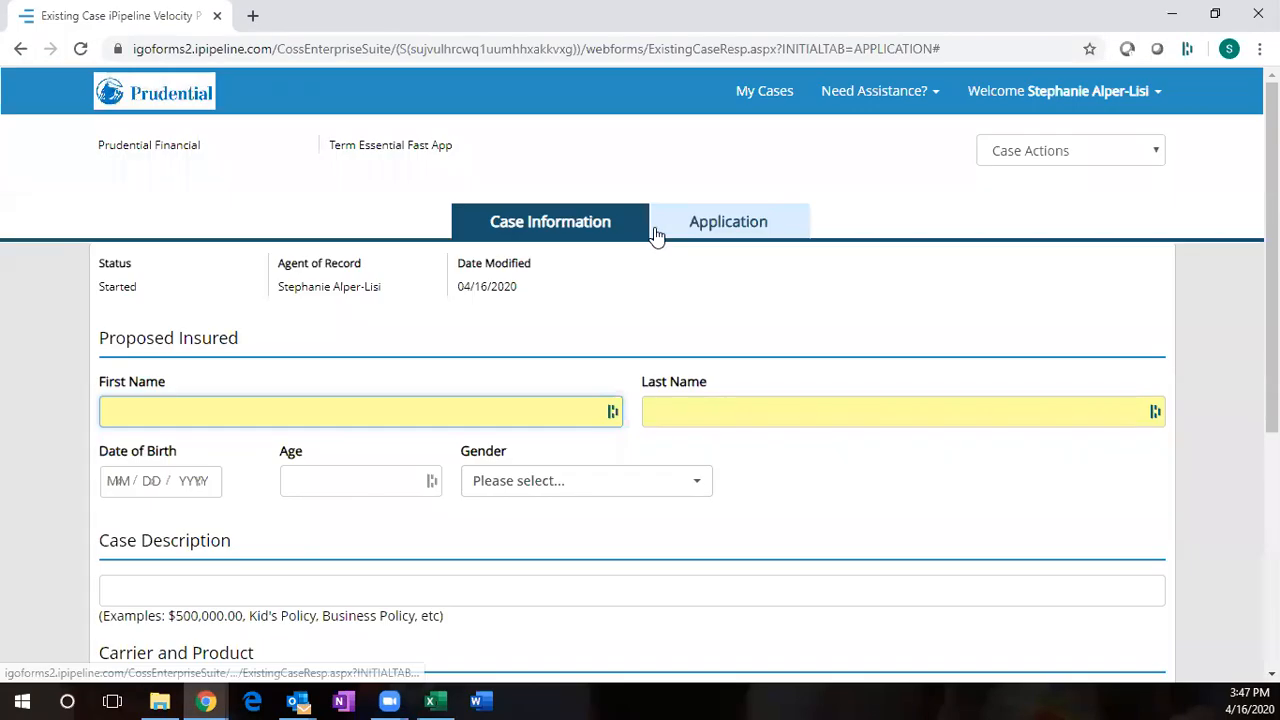
left_click(770, 100)
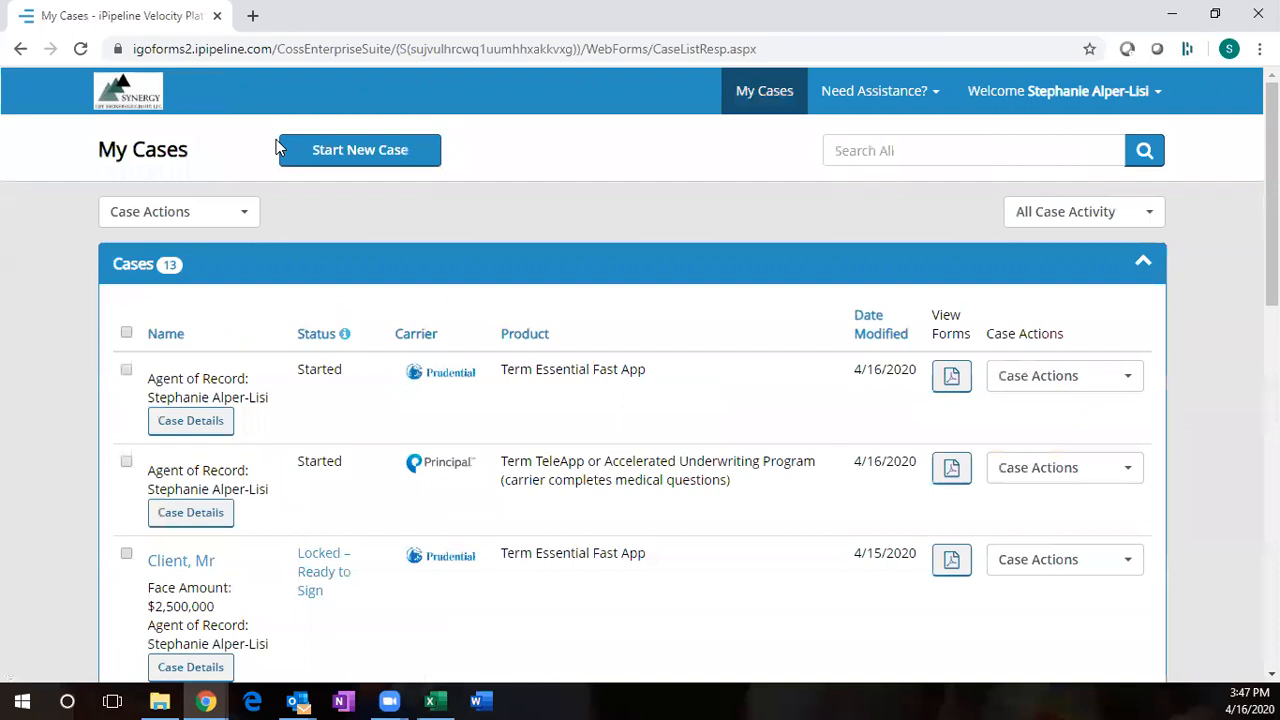
left_click(282, 146)
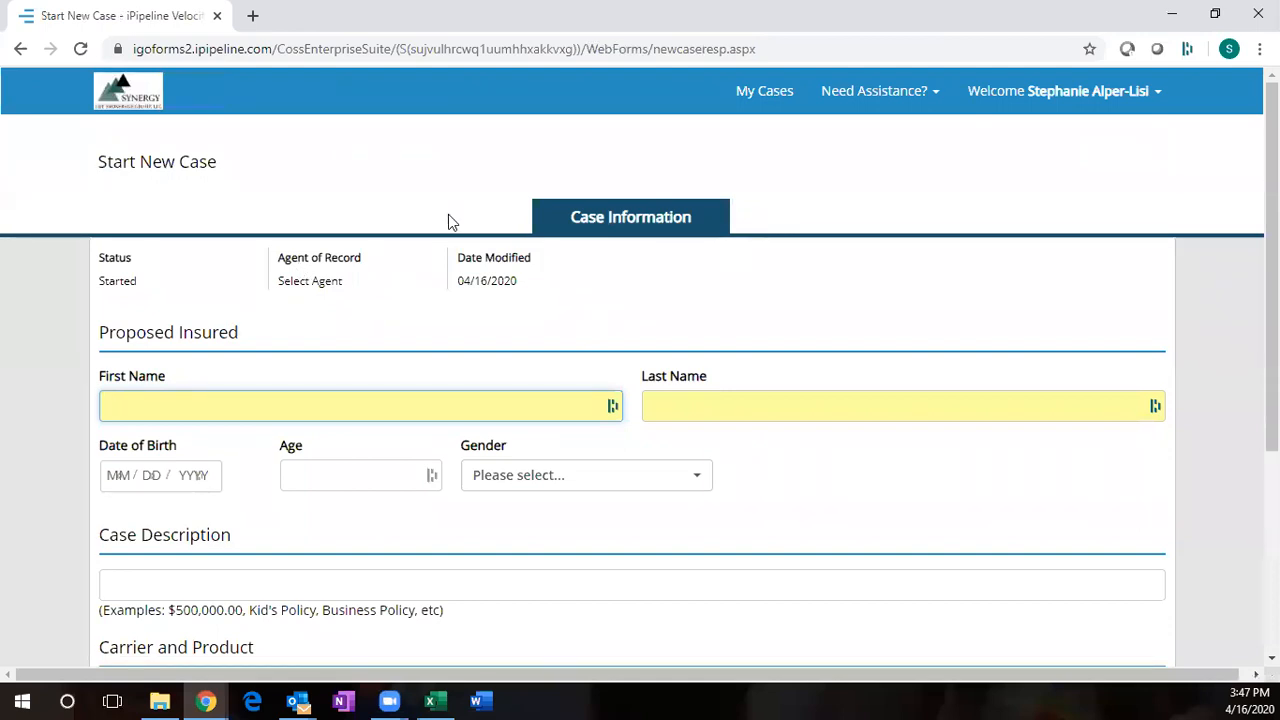
scroll(598, 411, "down", 1)
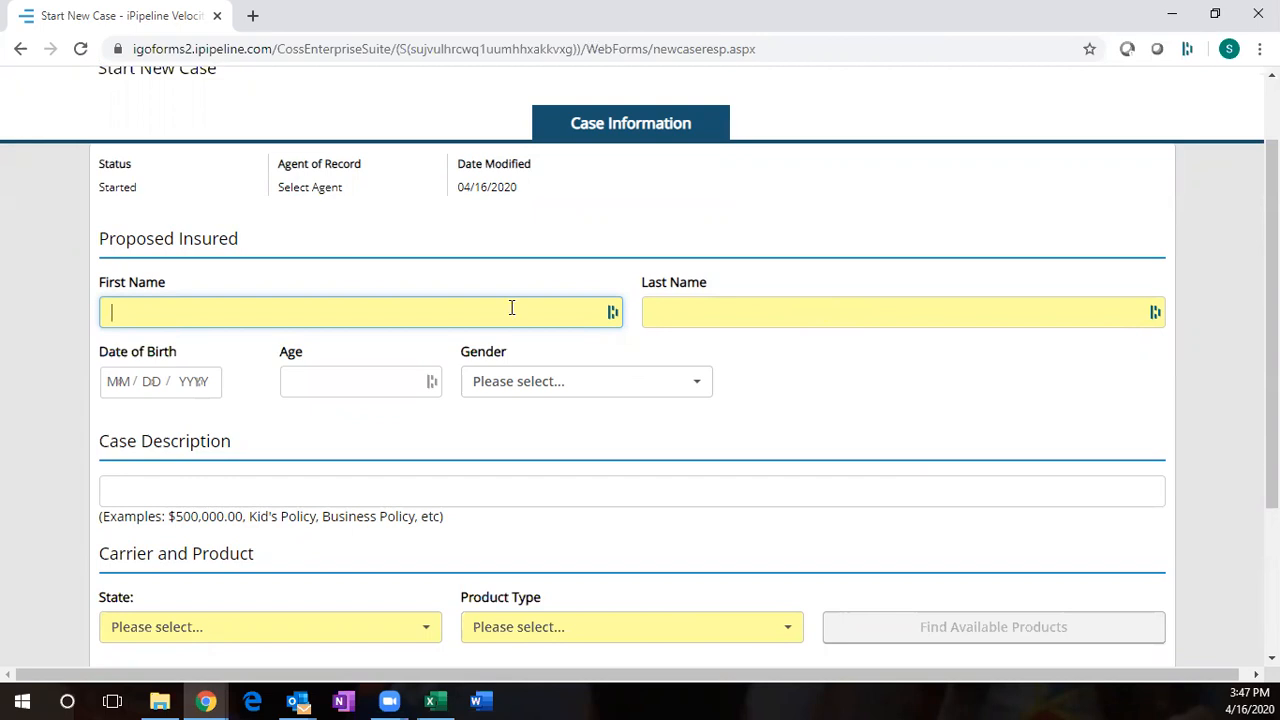
- Enter the proposed insured's first name 'Mr.' and last name 'Client'
type("Mr.")
key("Tab")
type("Clien")
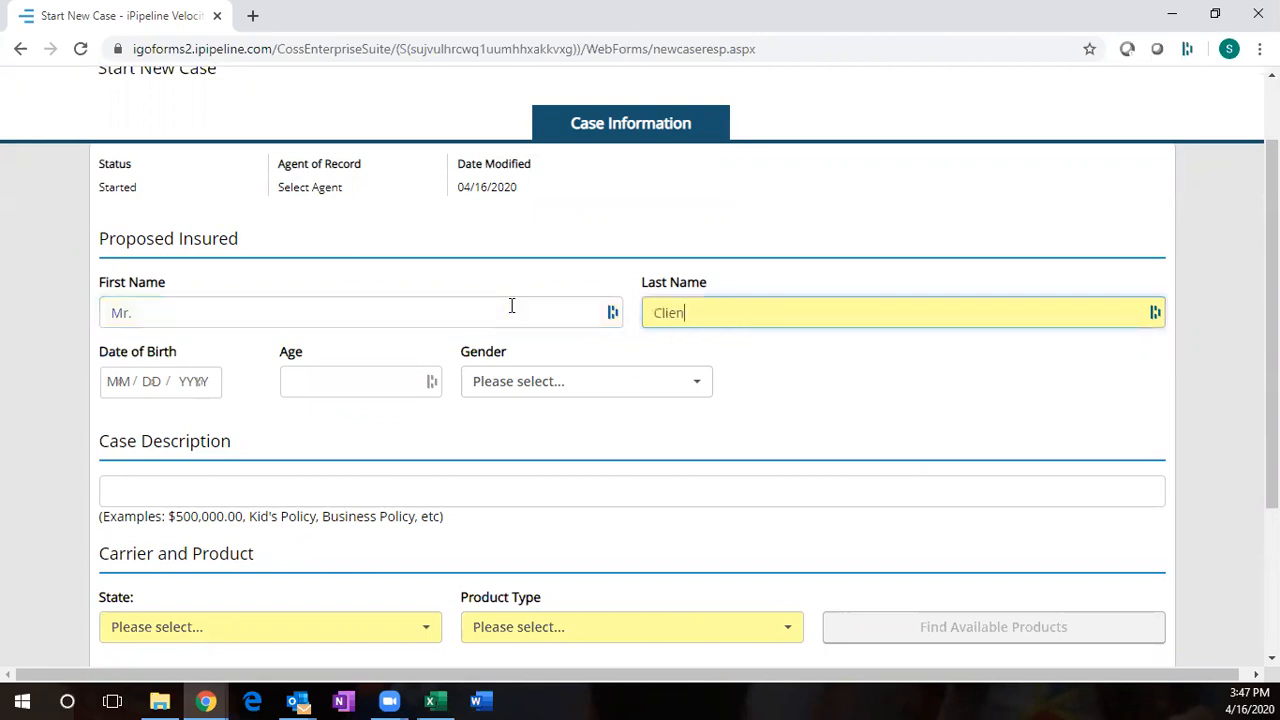
type("t")
scroll(435, 452, "down", 1)
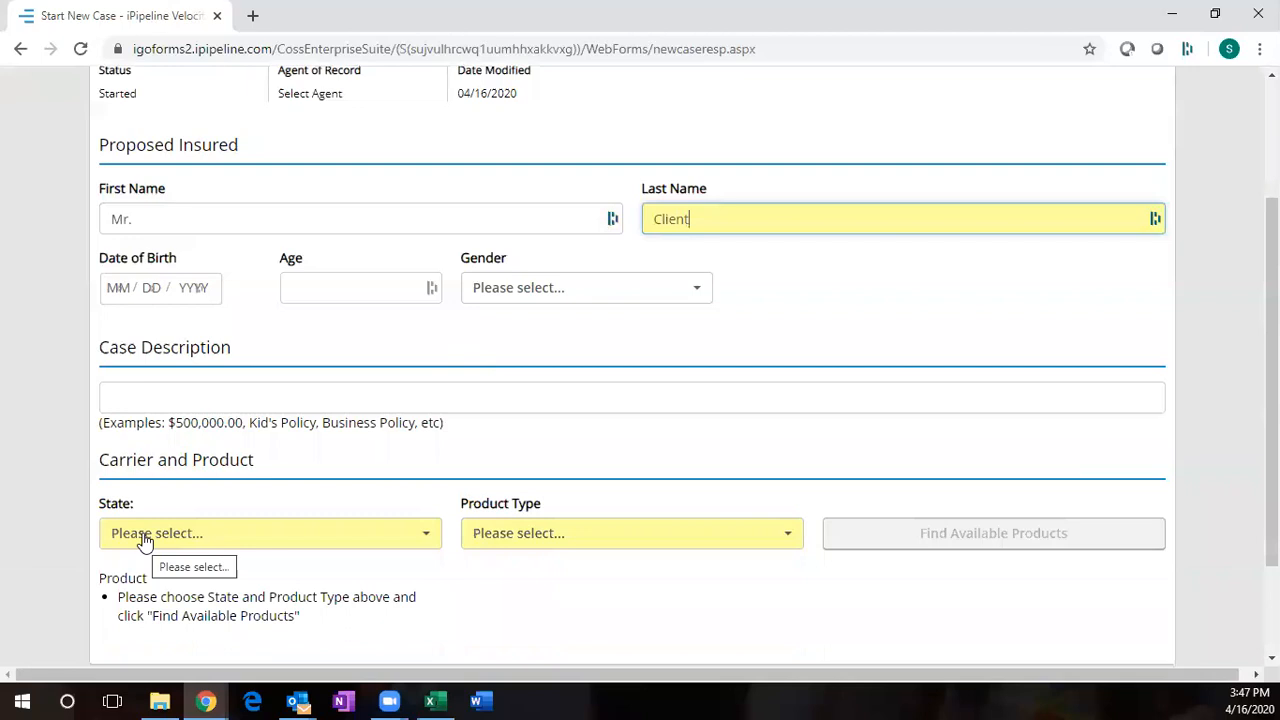
- Set the state to New Jersey and the product type to Term Life, then find available products
left_click(145, 537)
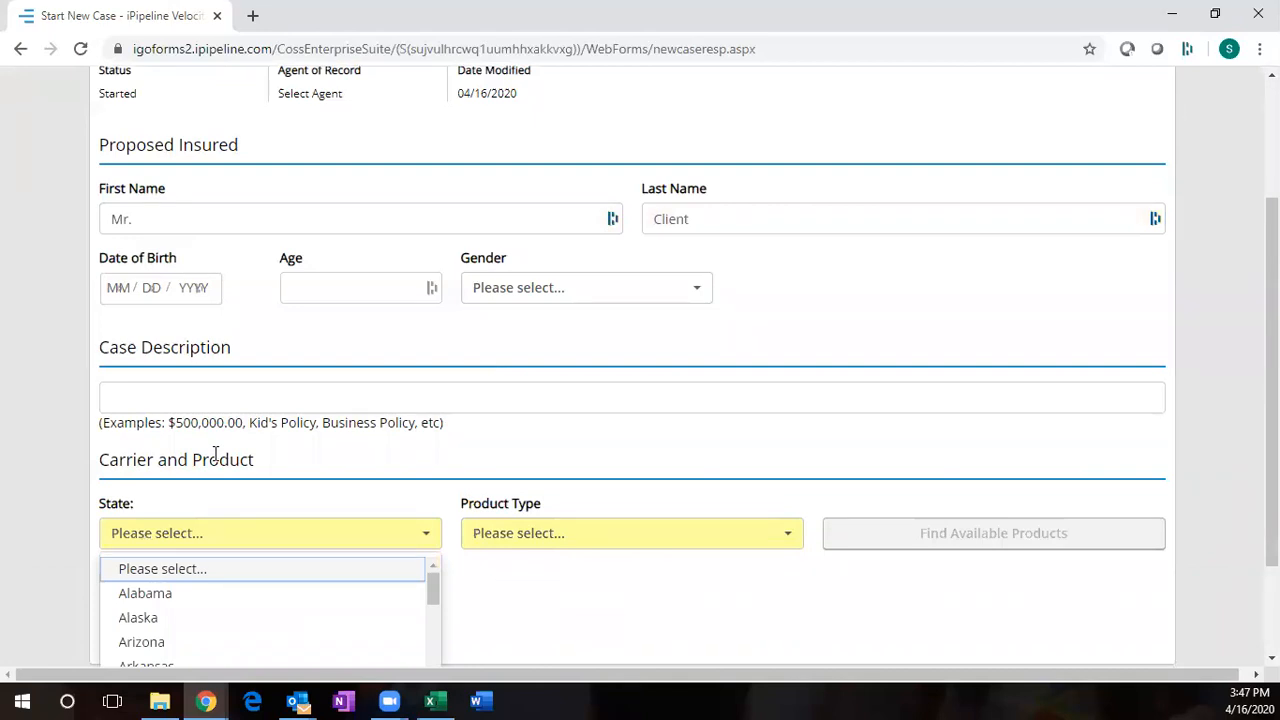
scroll(248, 541, "down", 3)
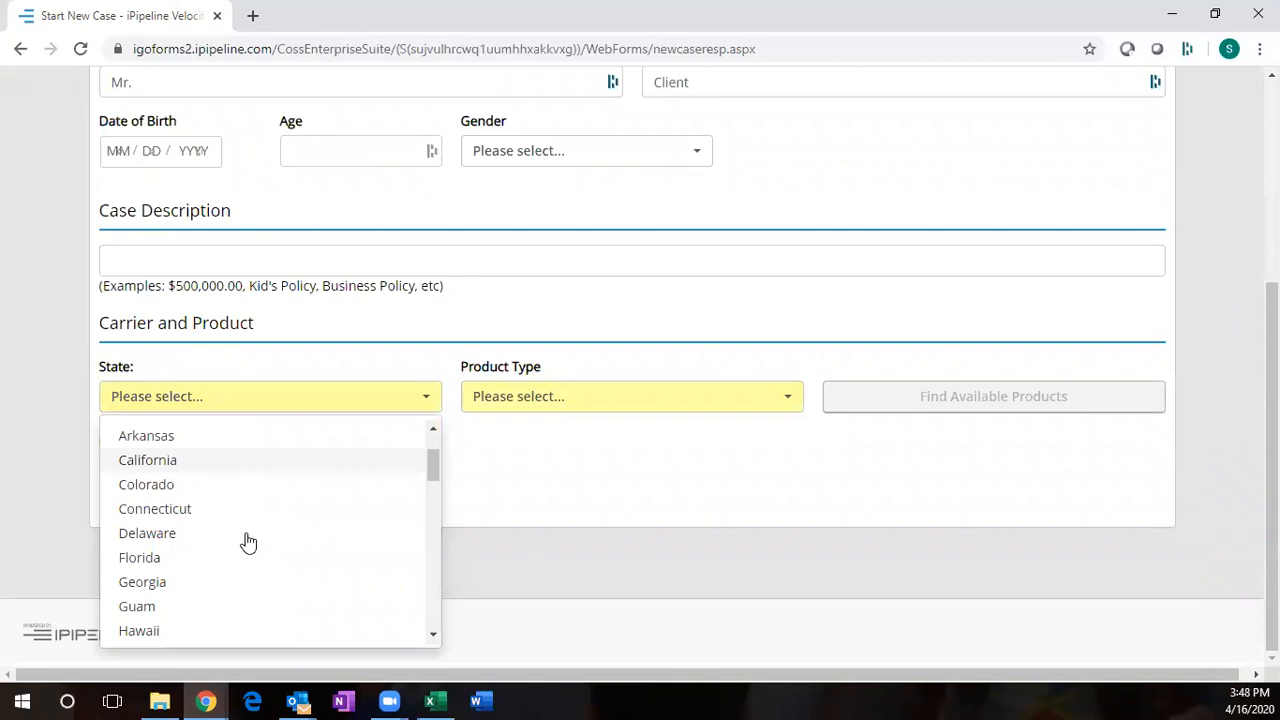
scroll(248, 541, "down", 6)
left_click(248, 541)
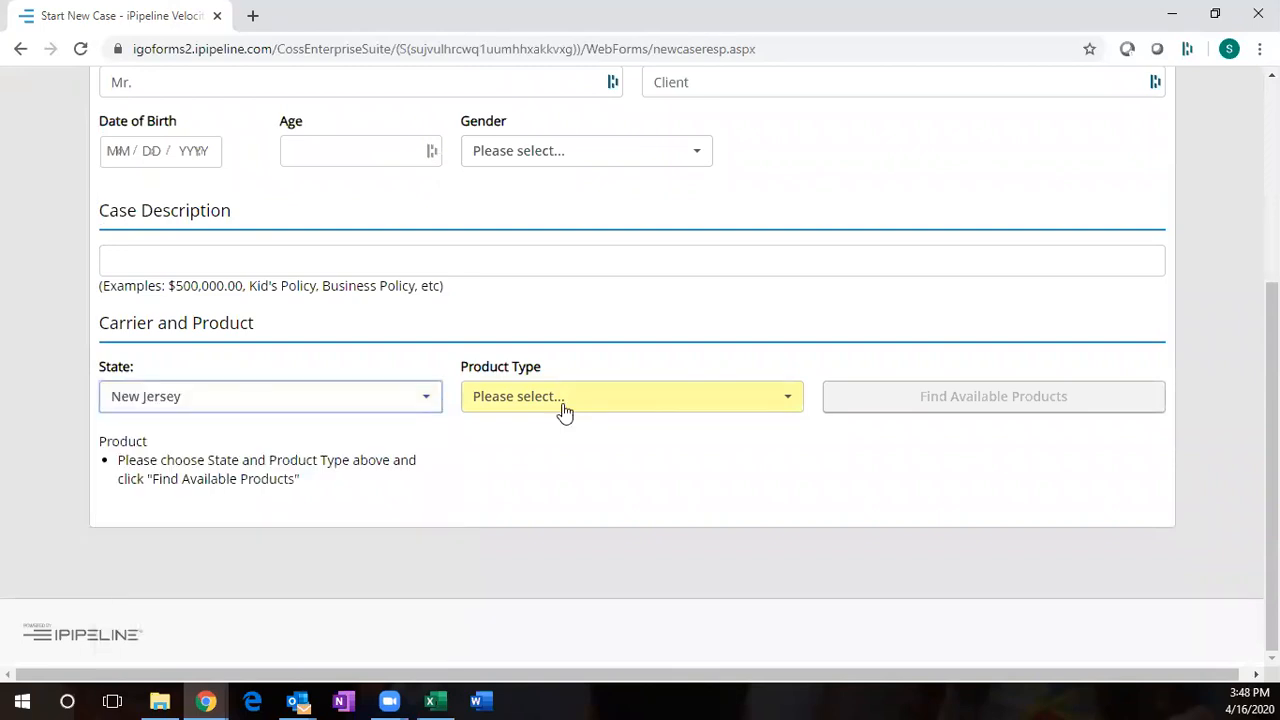
left_click(565, 398)
left_click(448, 470)
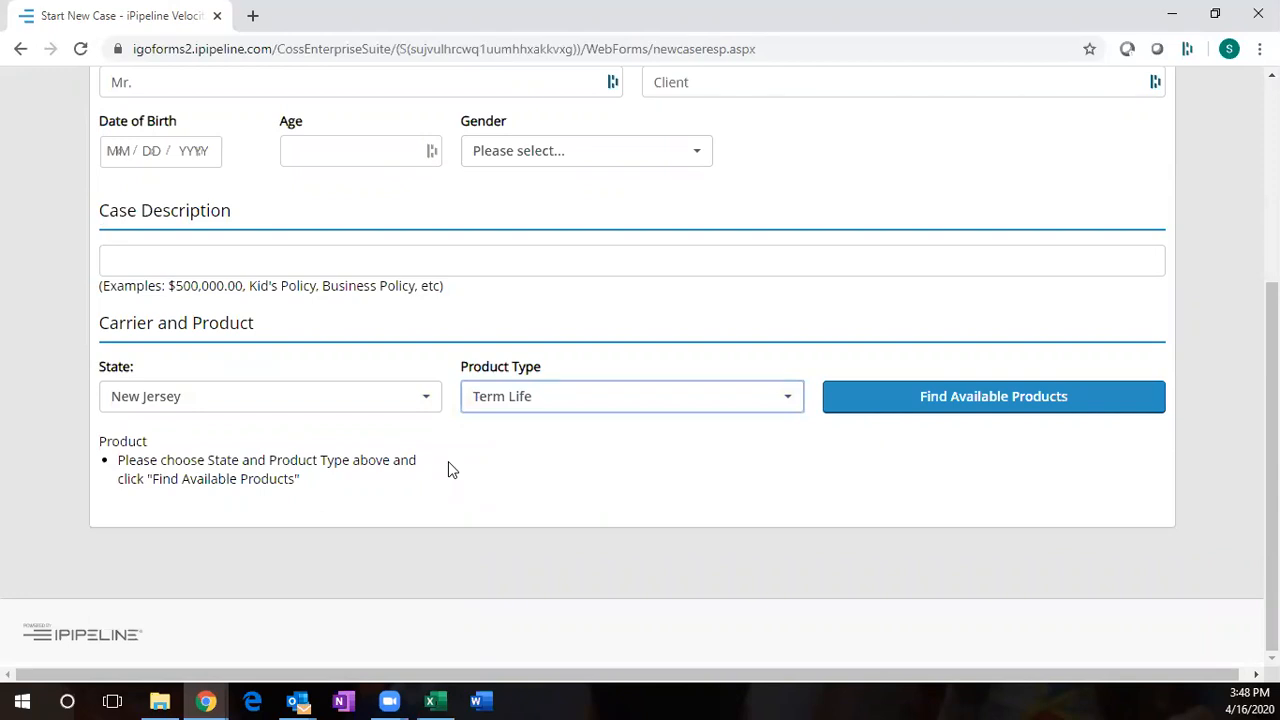
scroll(652, 350, "up", 1)
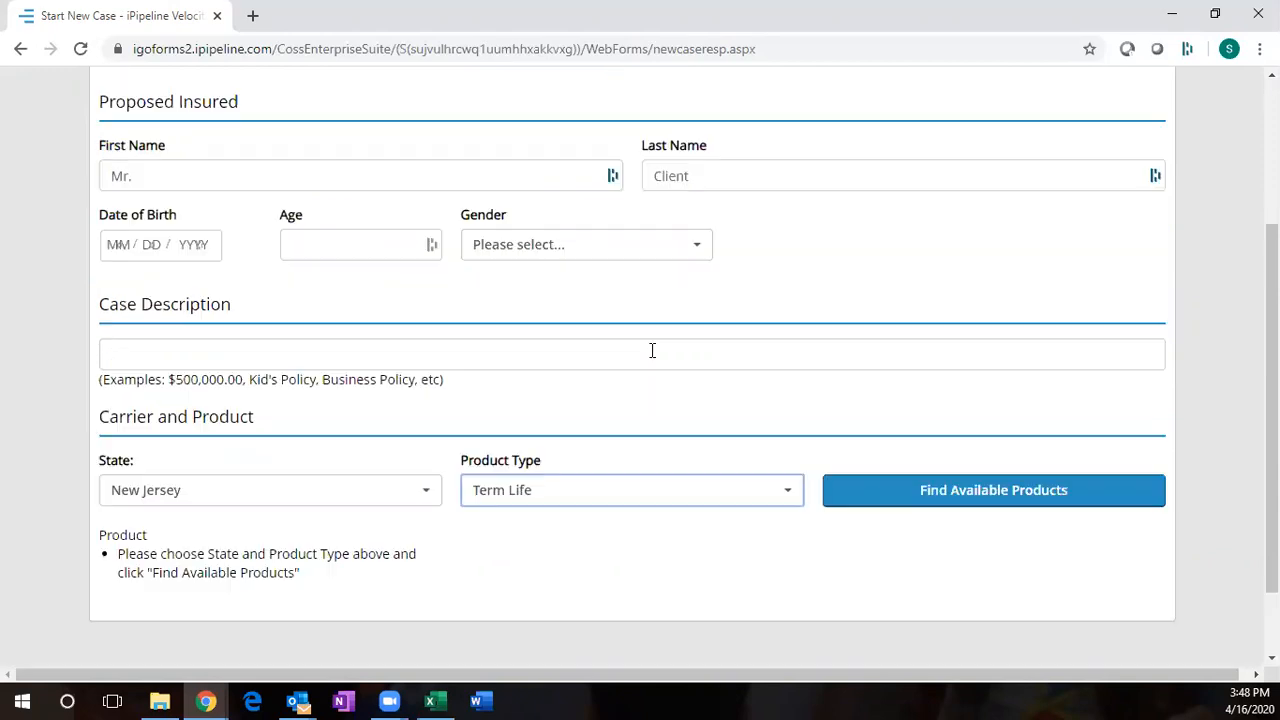
key("Tab")
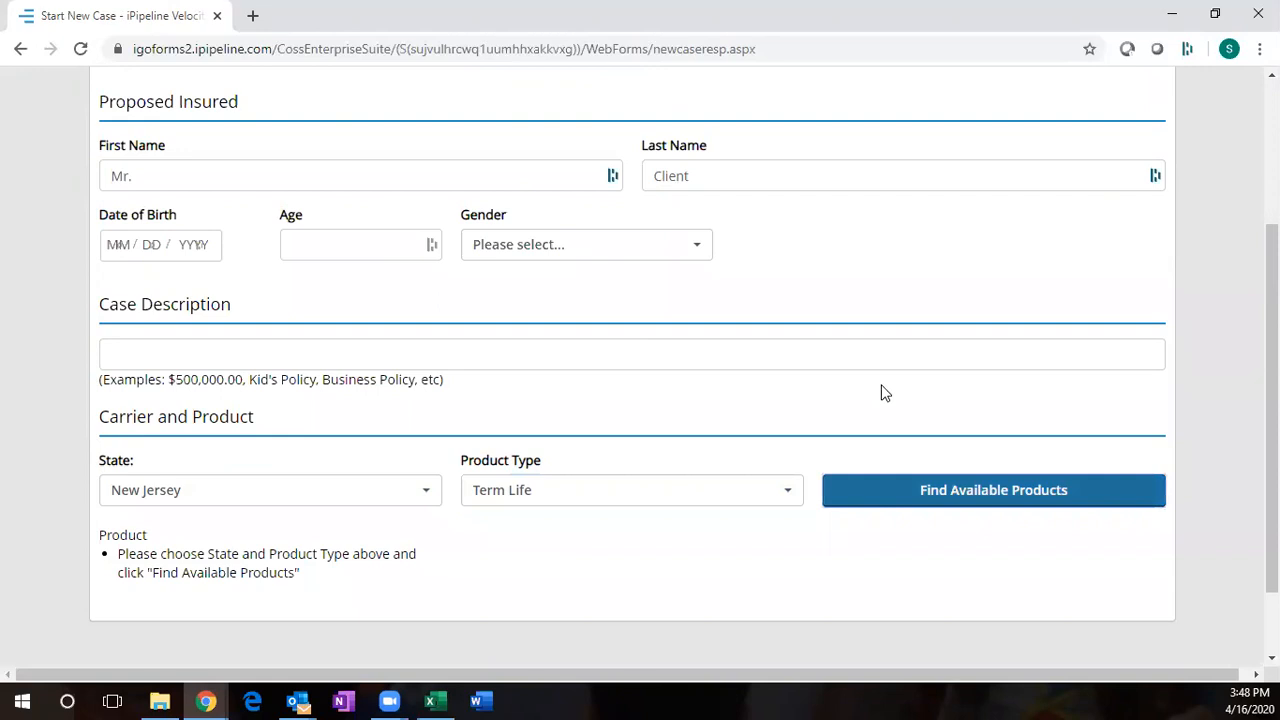
scroll(369, 382, "down", 2)
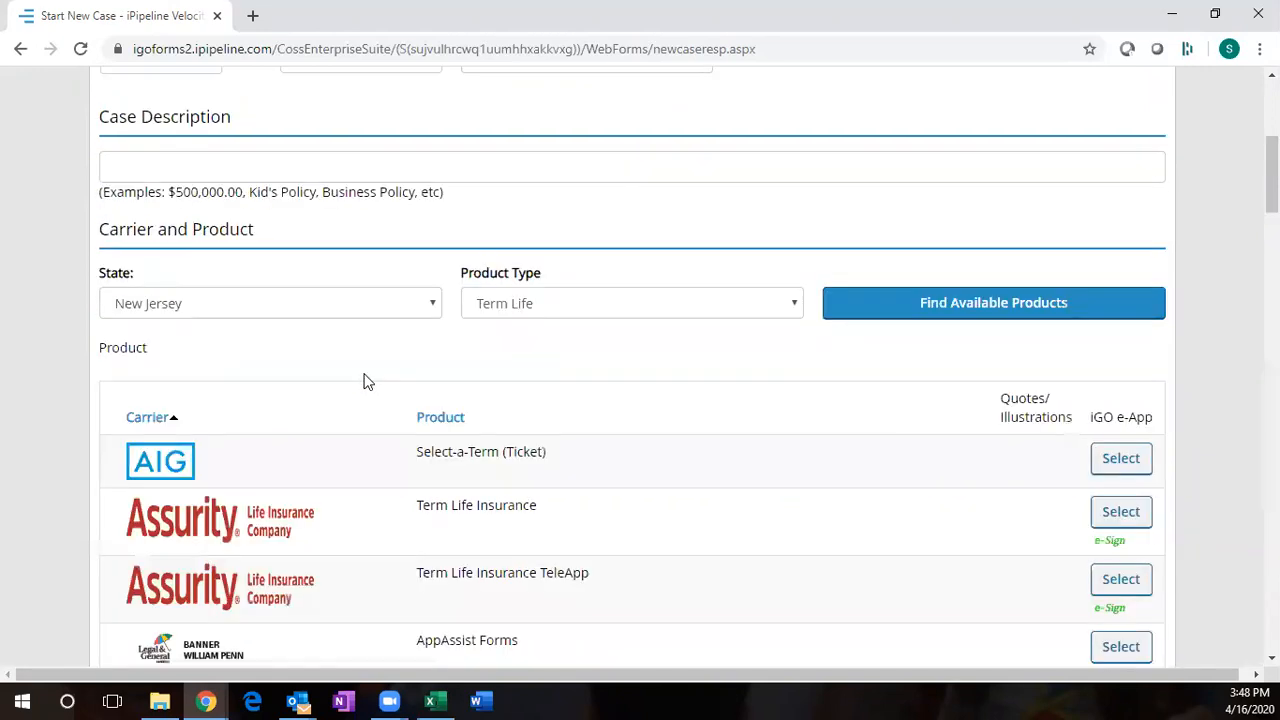
scroll(296, 354, "down", 1)
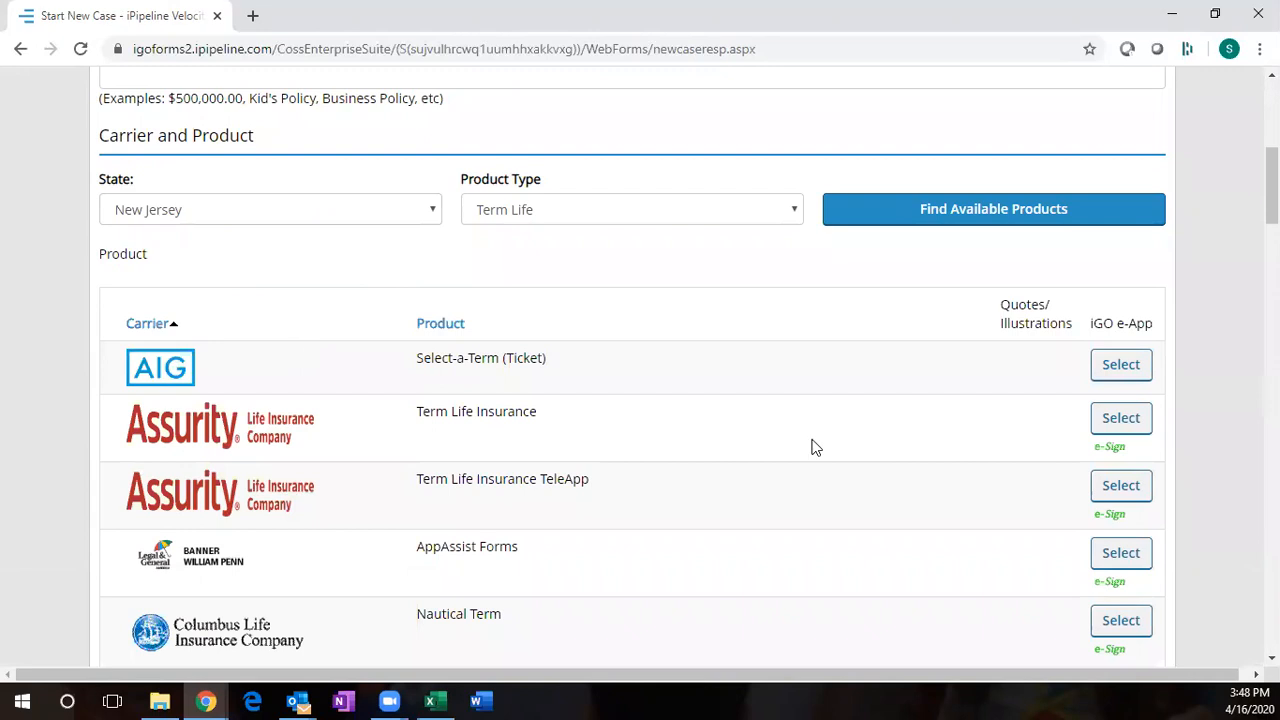
scroll(390, 440, "down", 6)
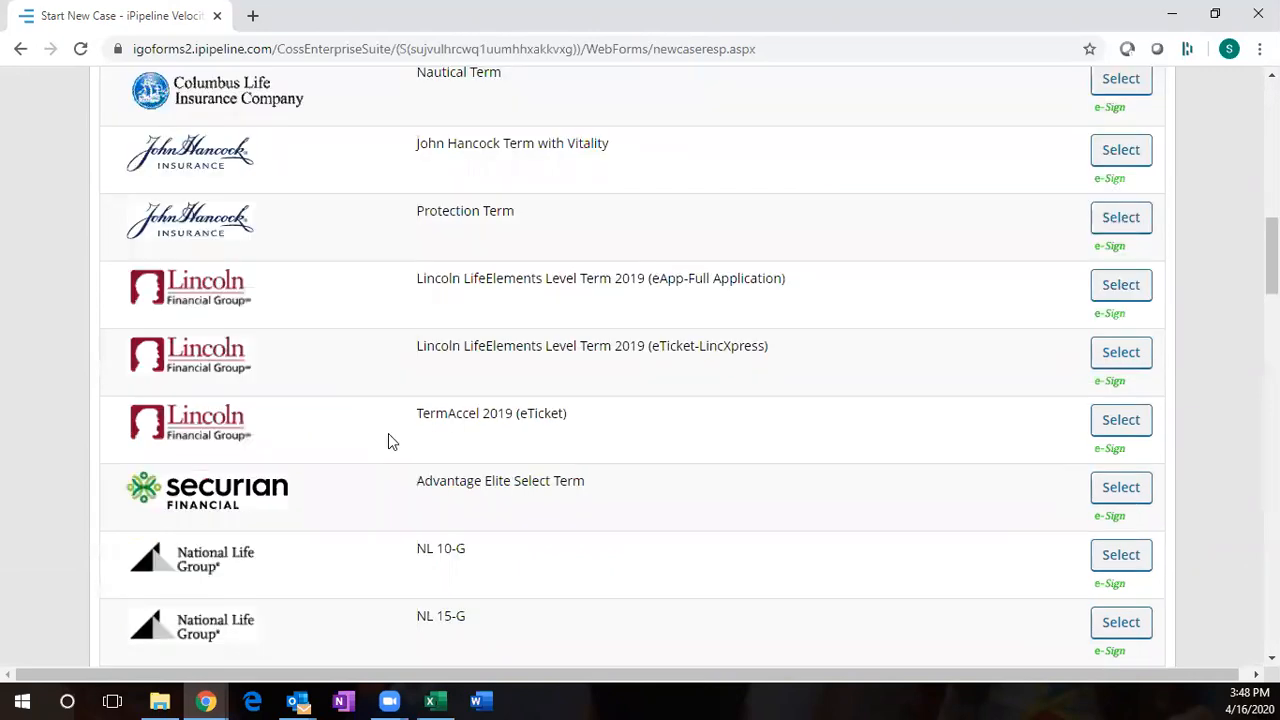
scroll(390, 443, "down", 1)
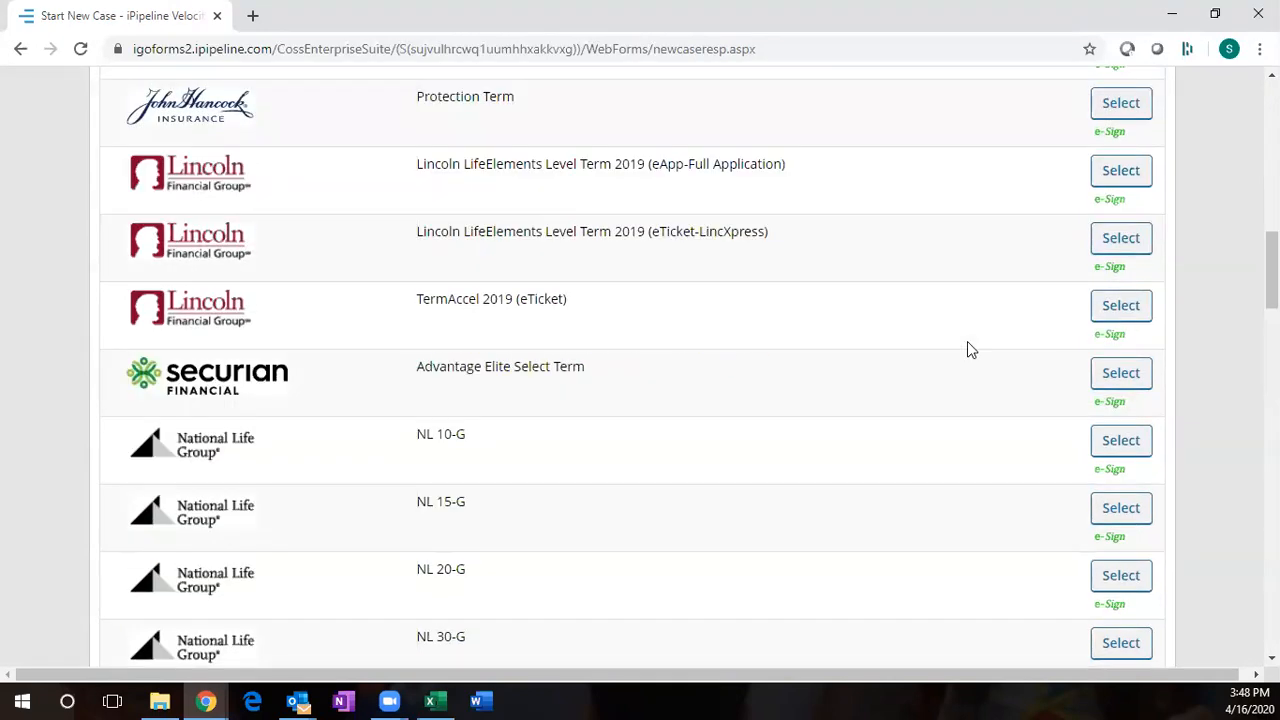
scroll(967, 349, "up", 5)
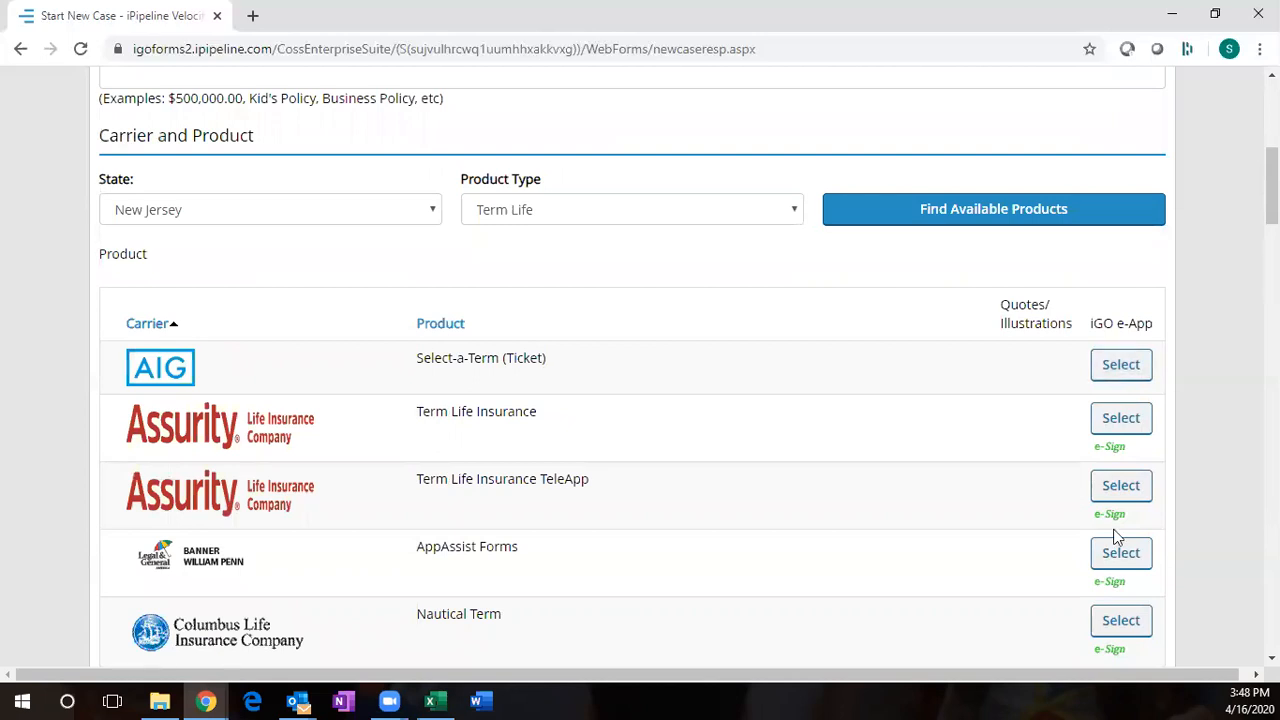
scroll(1136, 381, "down", 1)
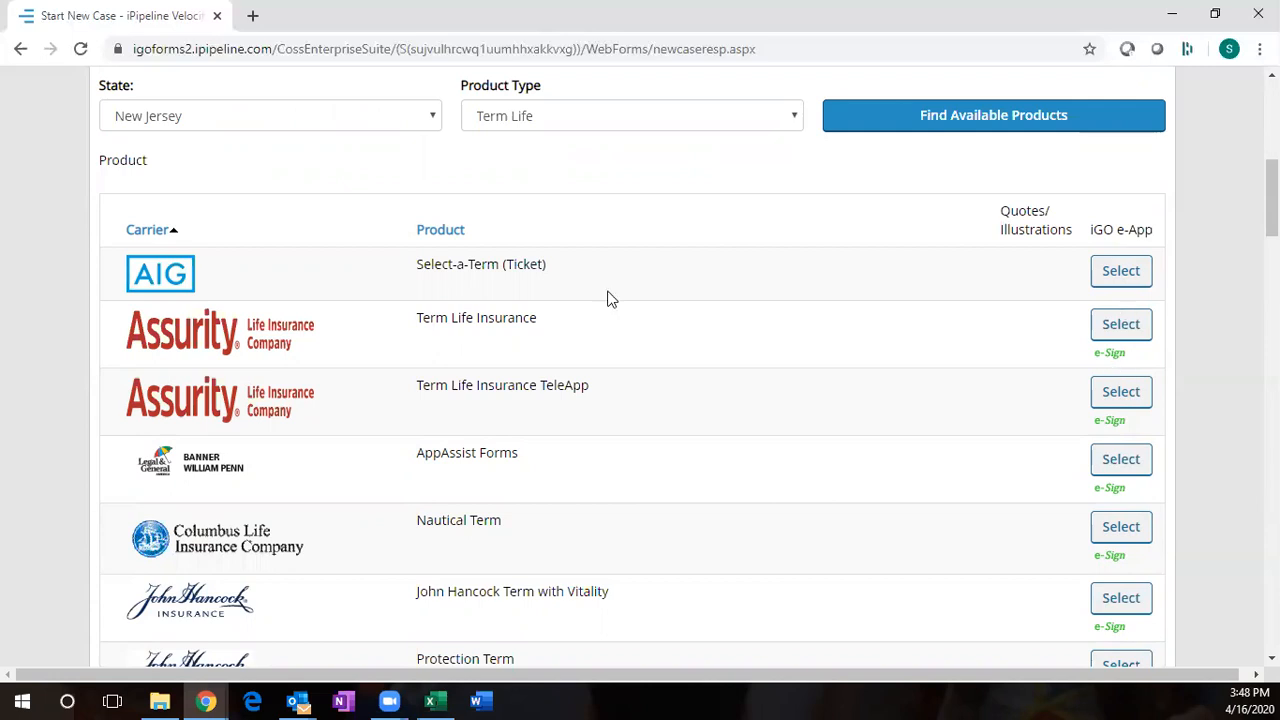
scroll(608, 298, "down", 5)
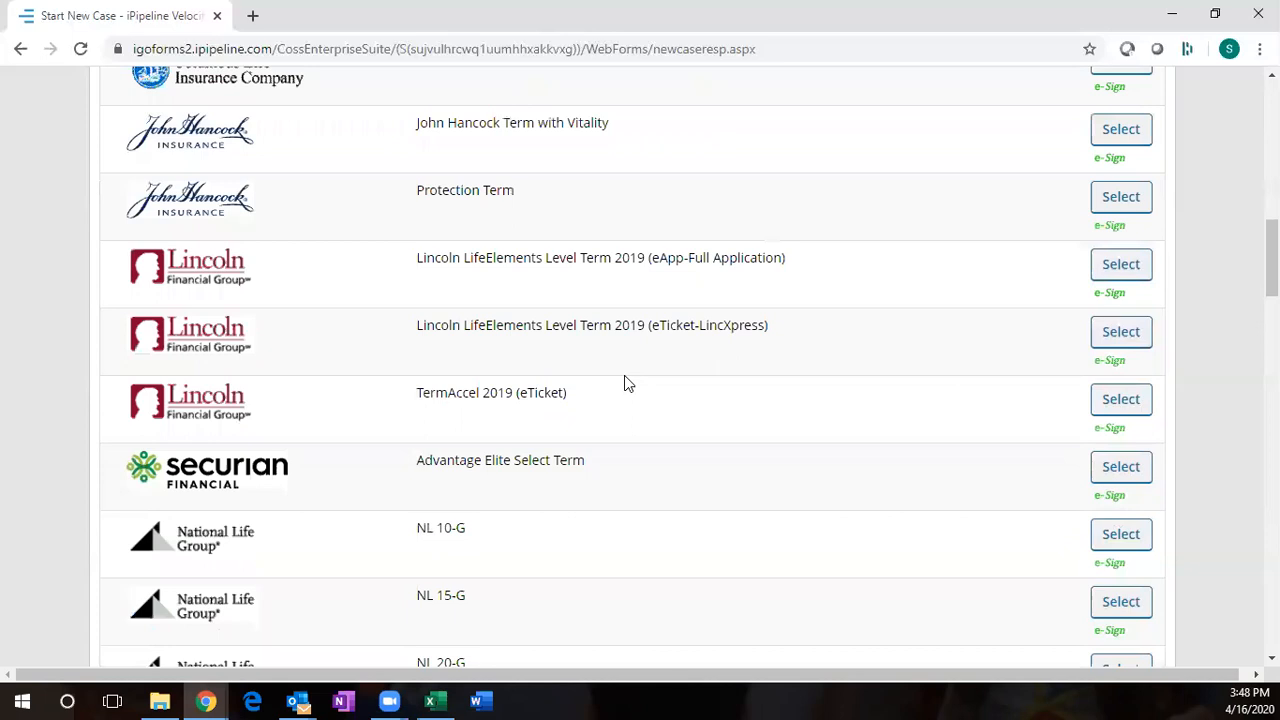
scroll(624, 383, "down", 15)
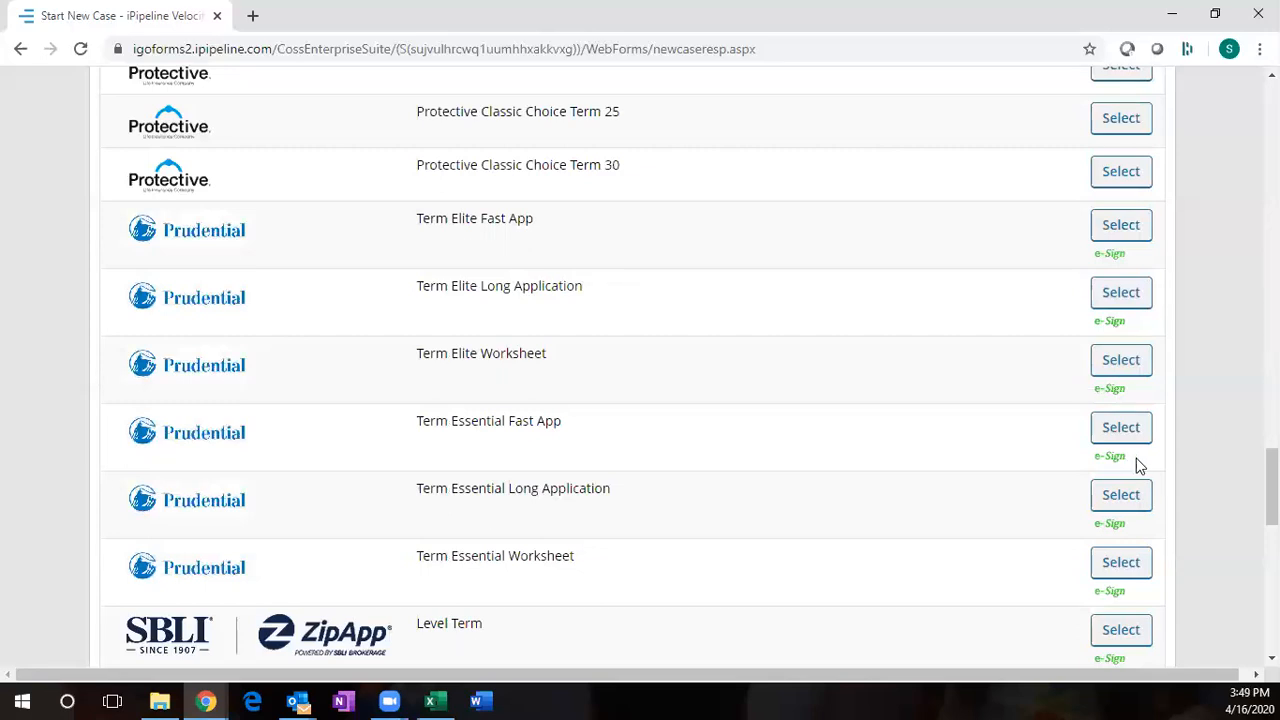
- Select Prudential's Term Essential Fast App and answer Yes to the pre-qualification question
left_click(1123, 430)
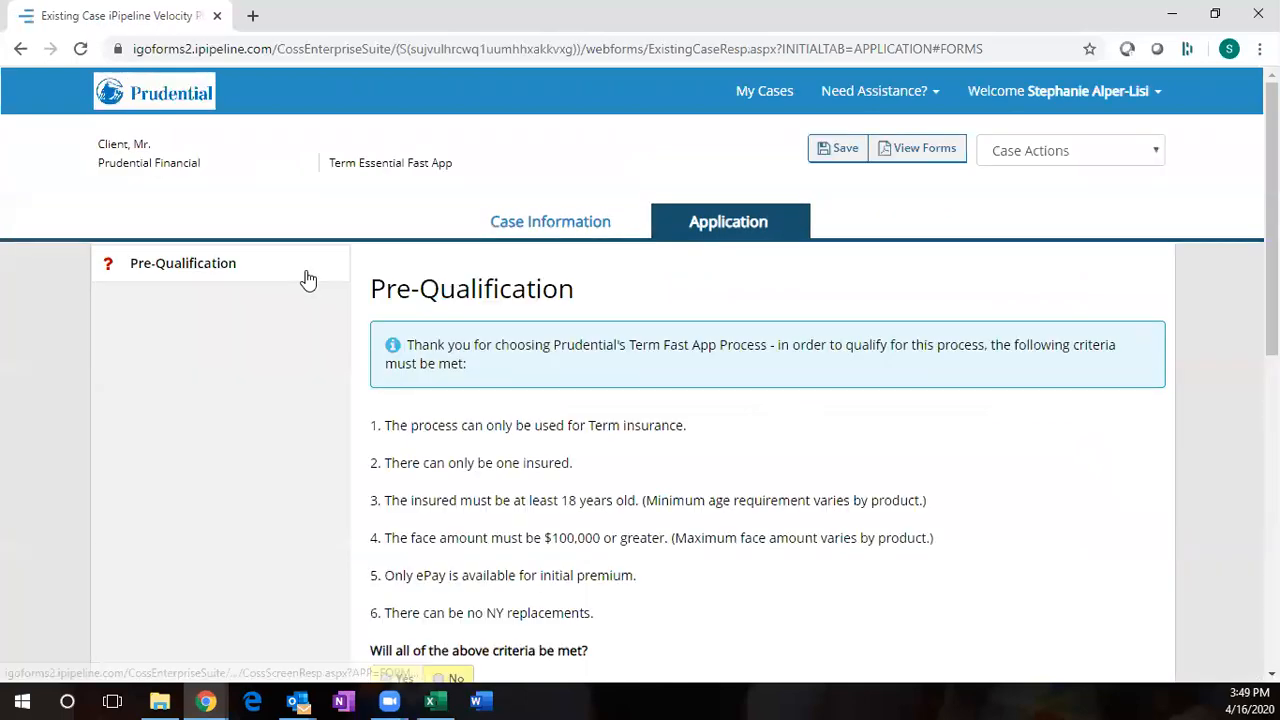
scroll(520, 632, "down", 1)
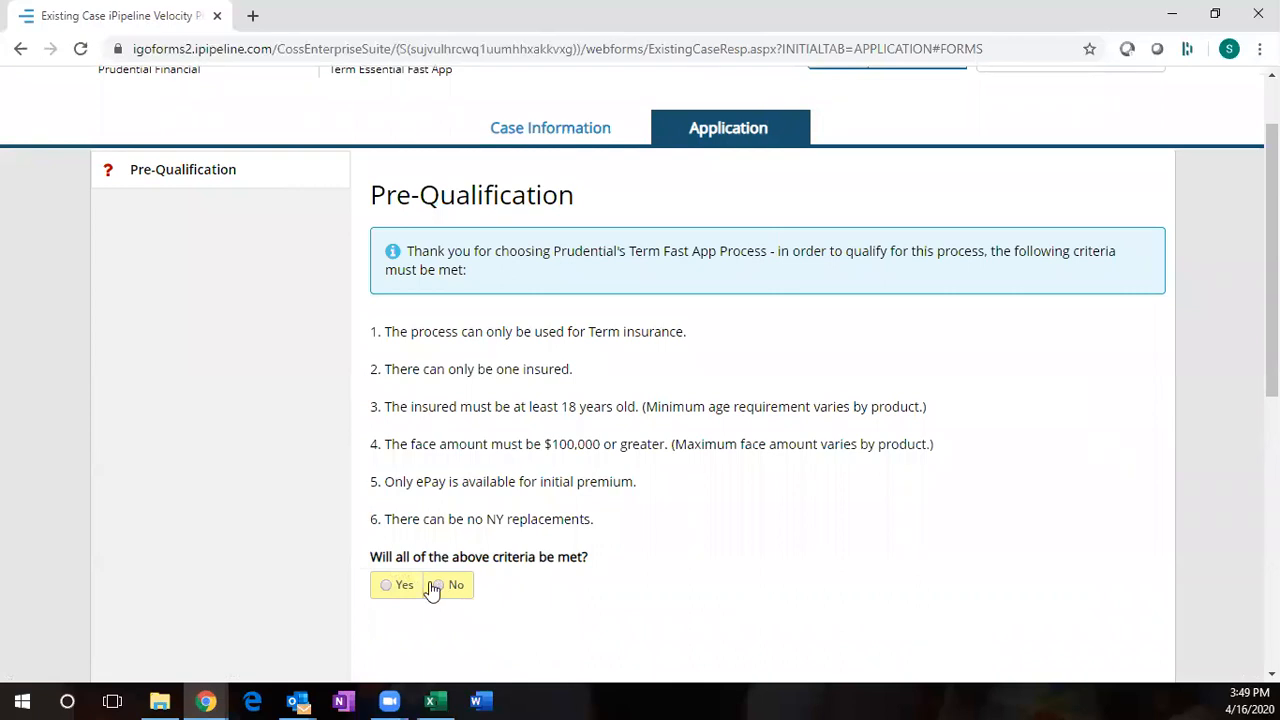
left_click(389, 584)
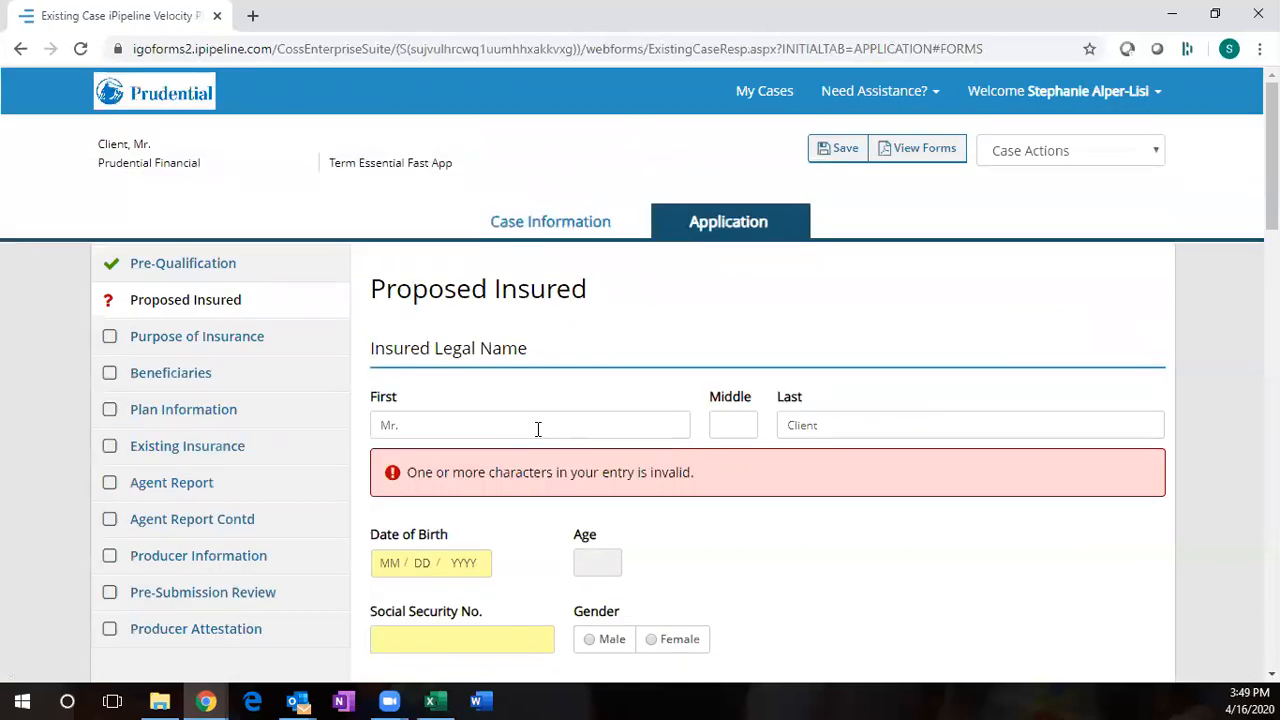
scroll(390, 473, "down", 1)
left_click(390, 473)
type("04 / 1")
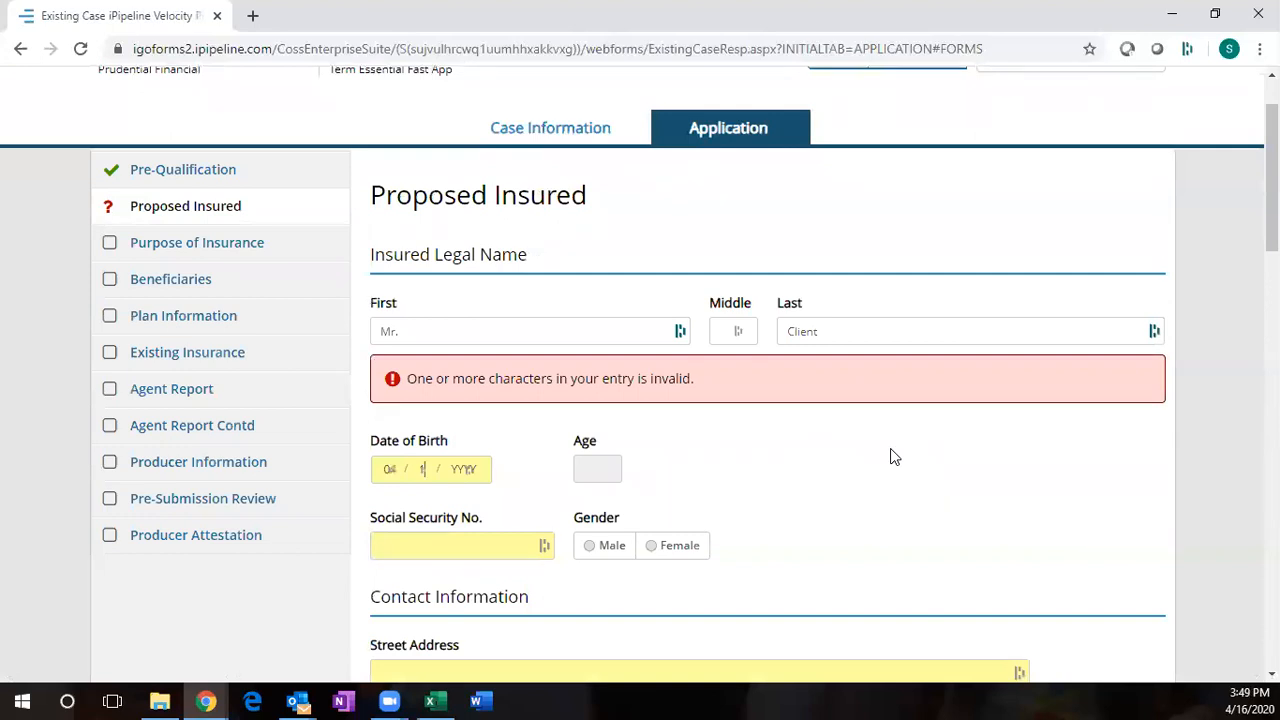
type("5 / 1960")
key("Tab")
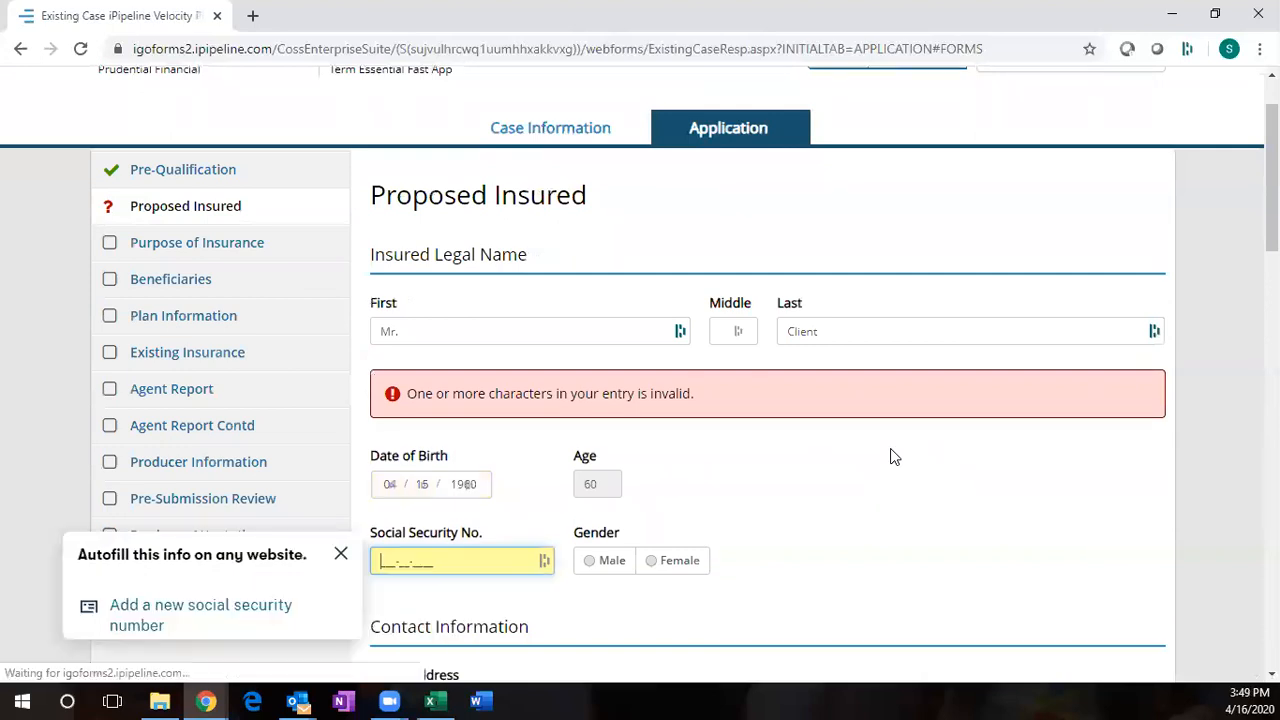
left_click(483, 481)
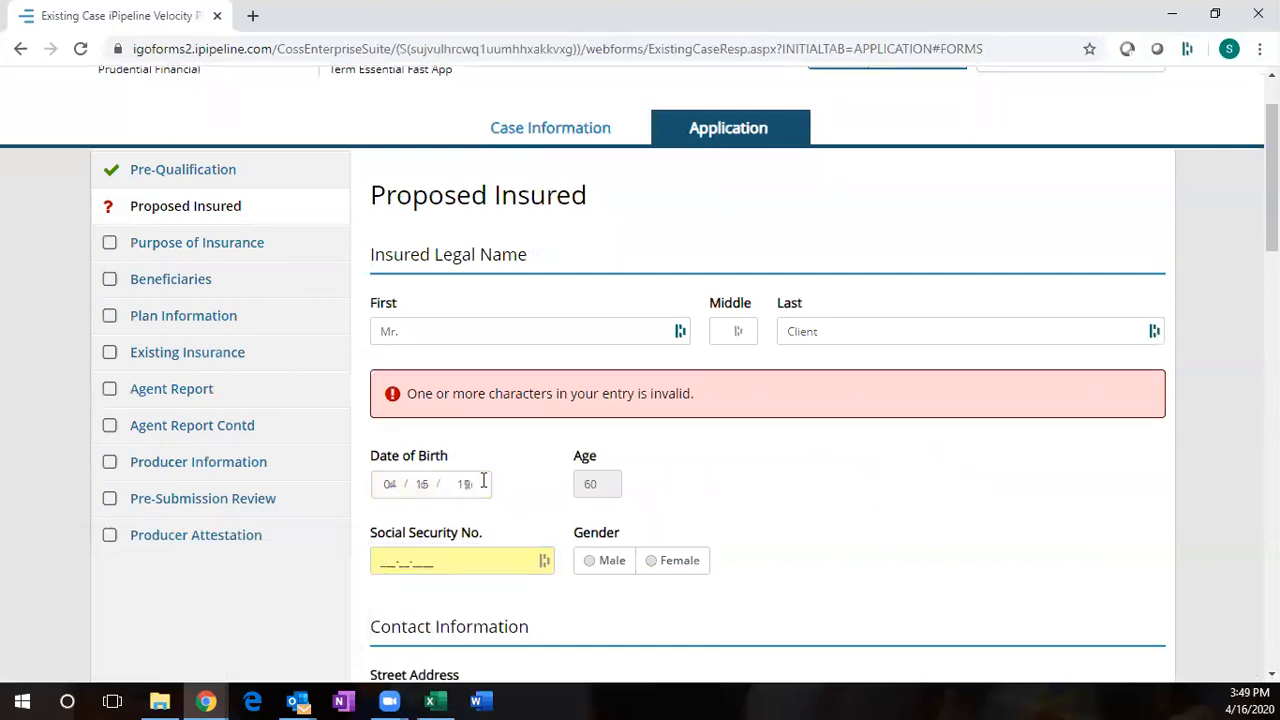
type("7")
type("0")
left_click(433, 556)
scroll(433, 553, "down", 2)
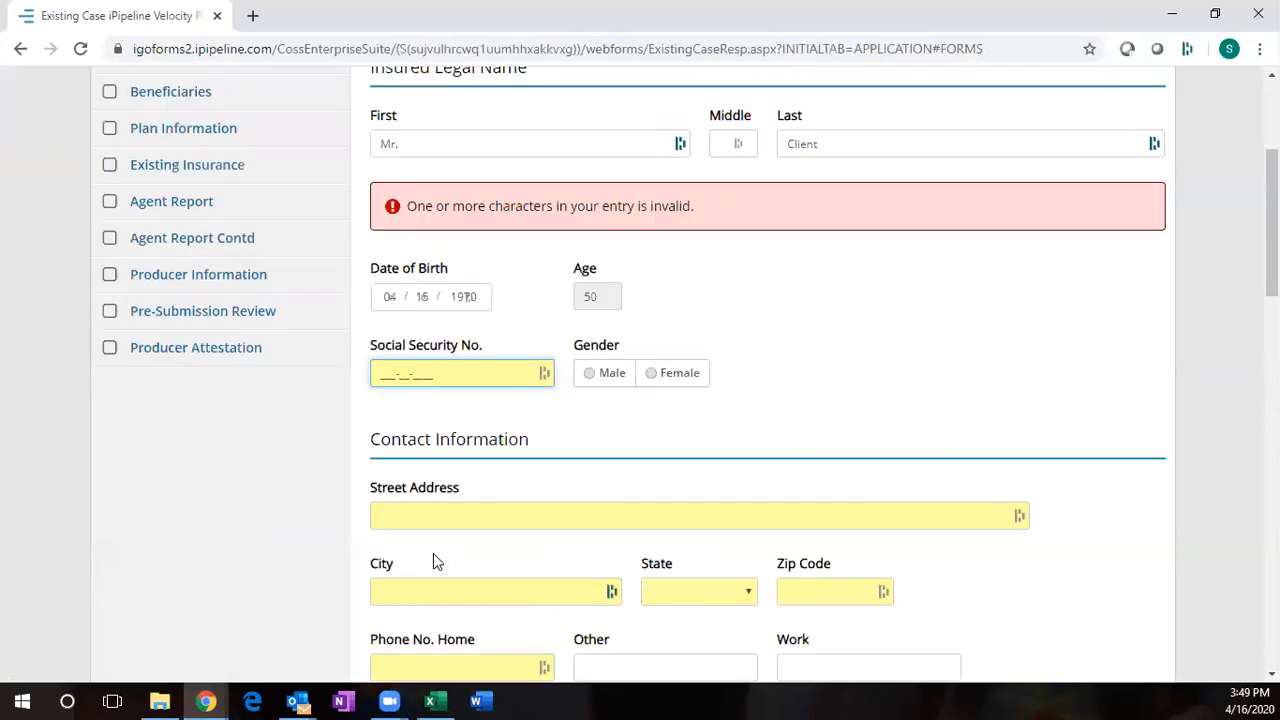
key("Tab")
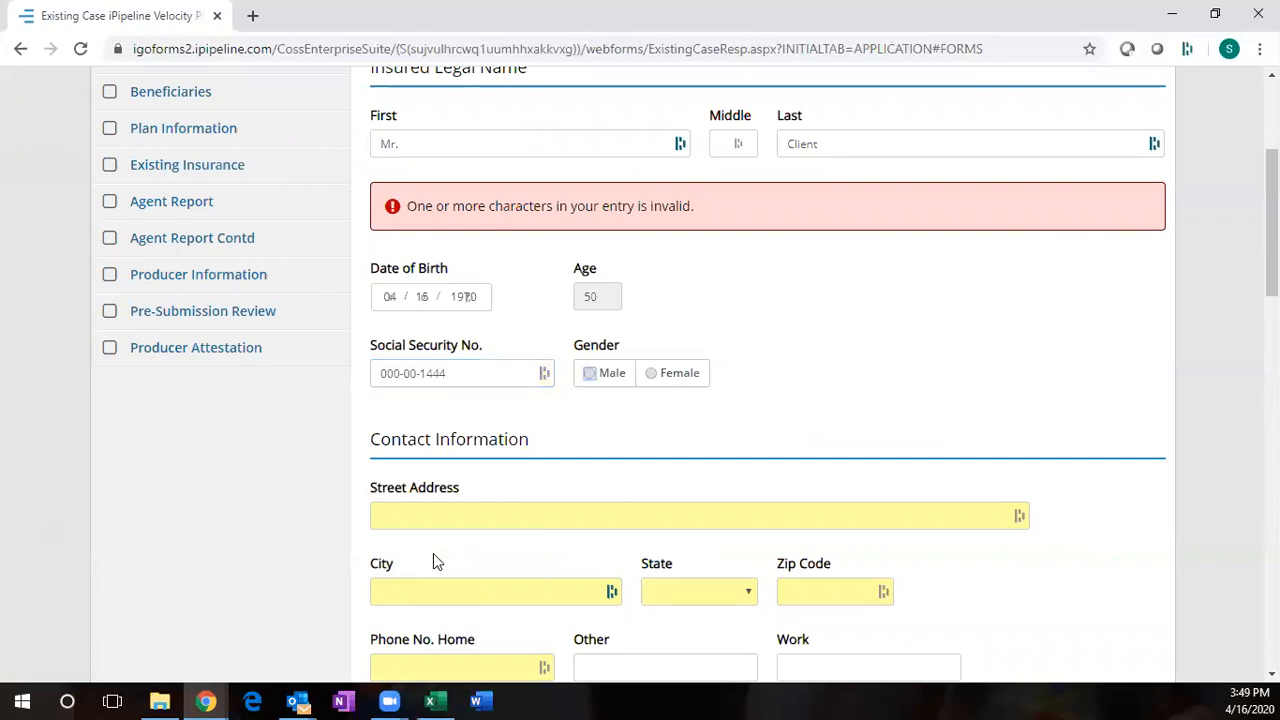
key("space")
scroll(587, 414, "down", 1)
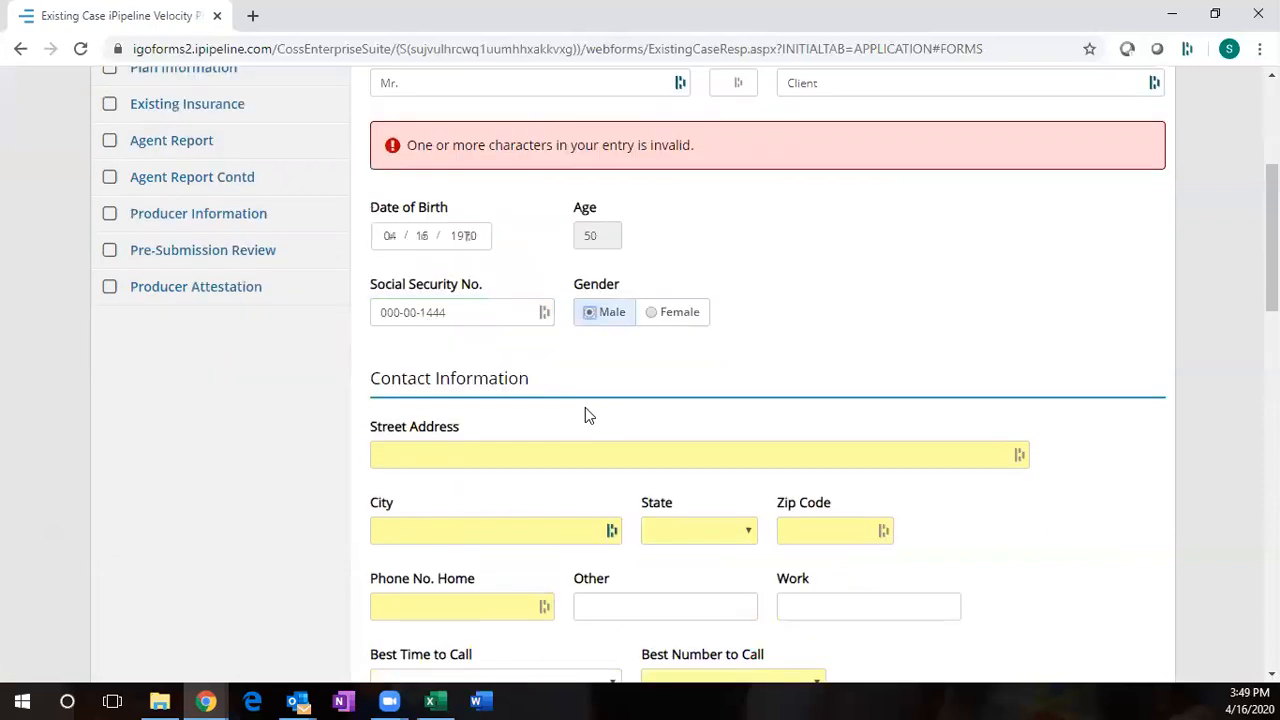
scroll(585, 415, "down", 1)
- Fill in the insured's street address, city, state NJ, zip code and home phone number
left_click(491, 420)
type("s")
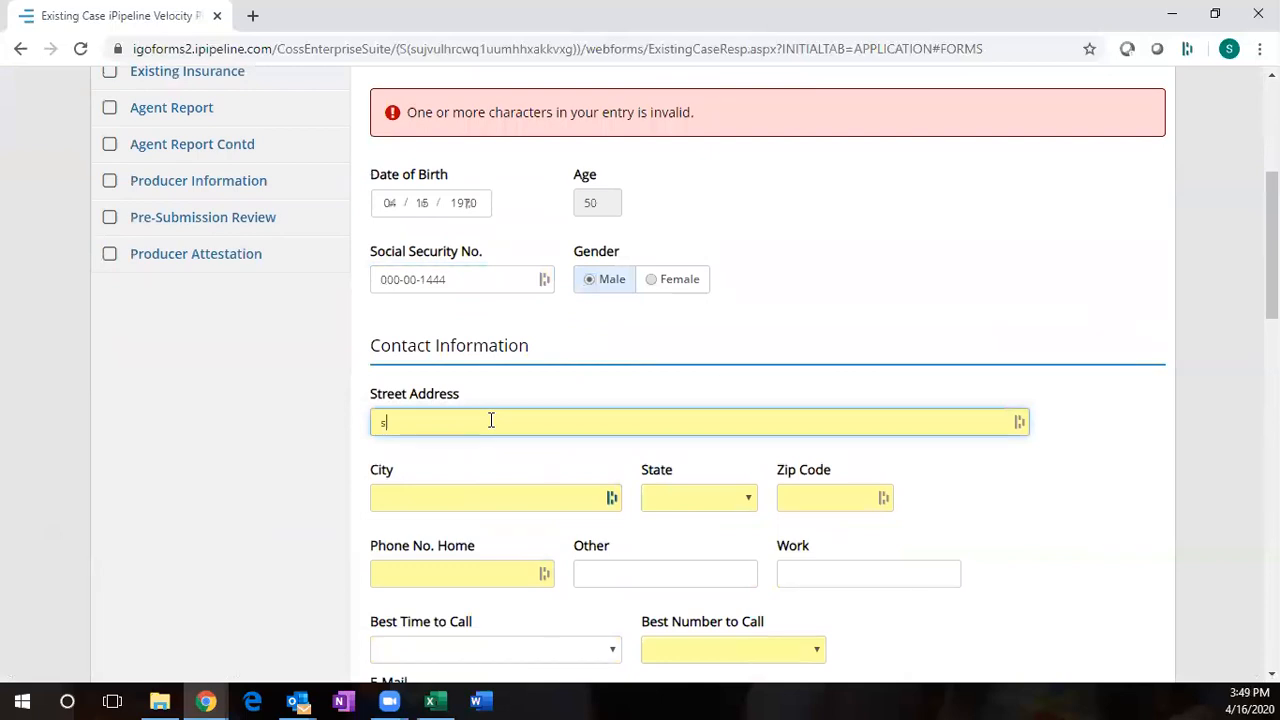
key("BackSpace")
key("Tab")
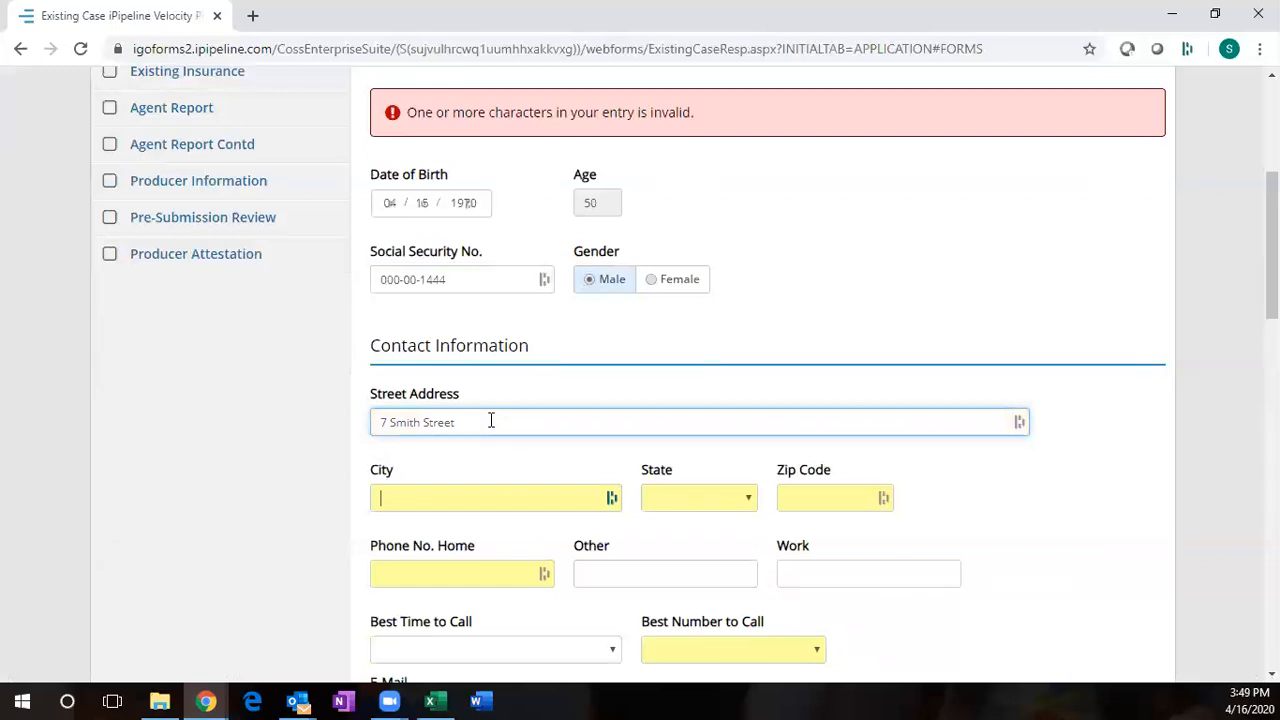
type("Nwe York")
key("Tab")
type("nj")
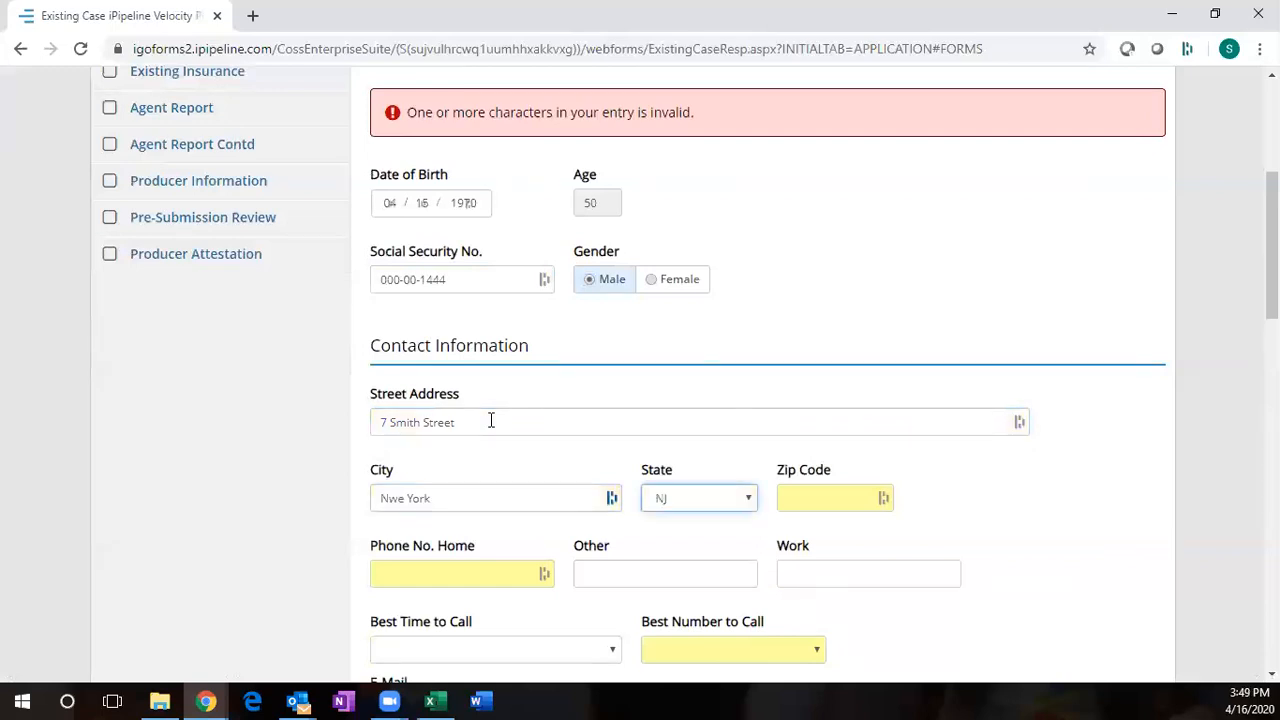
key("Tab")
type("784")
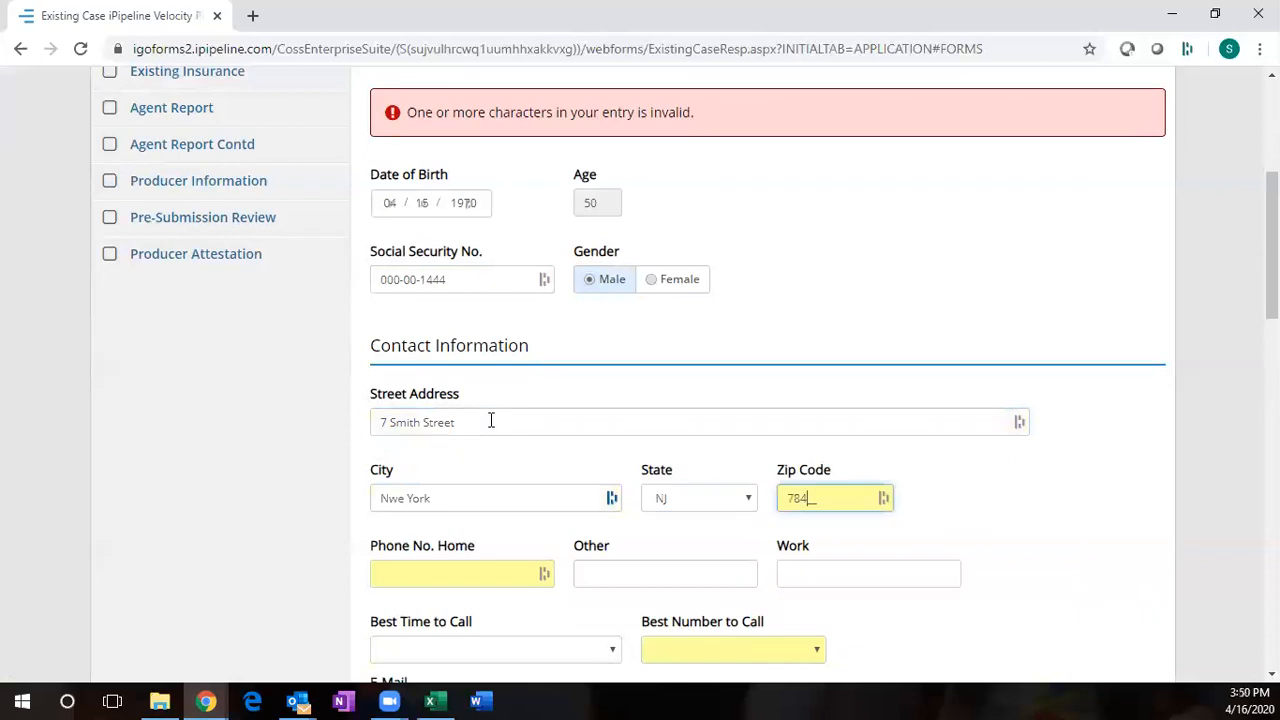
type("45")
key("Tab")
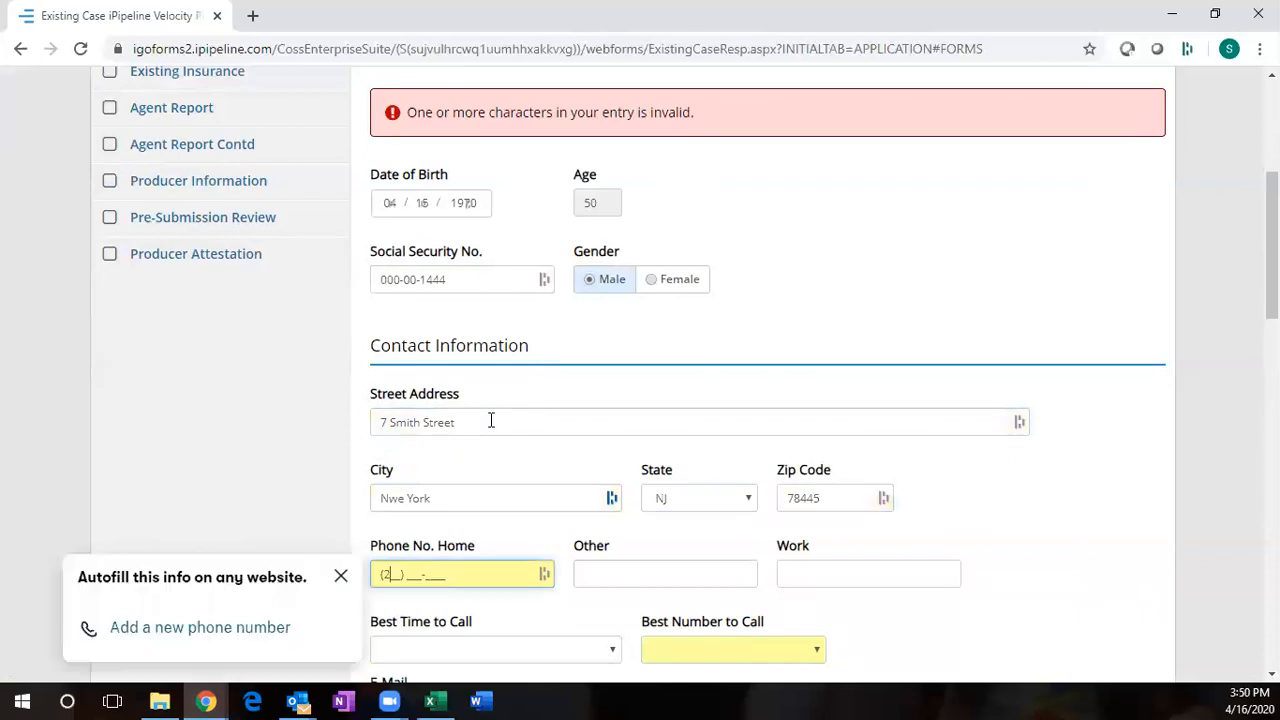
key("Tab")
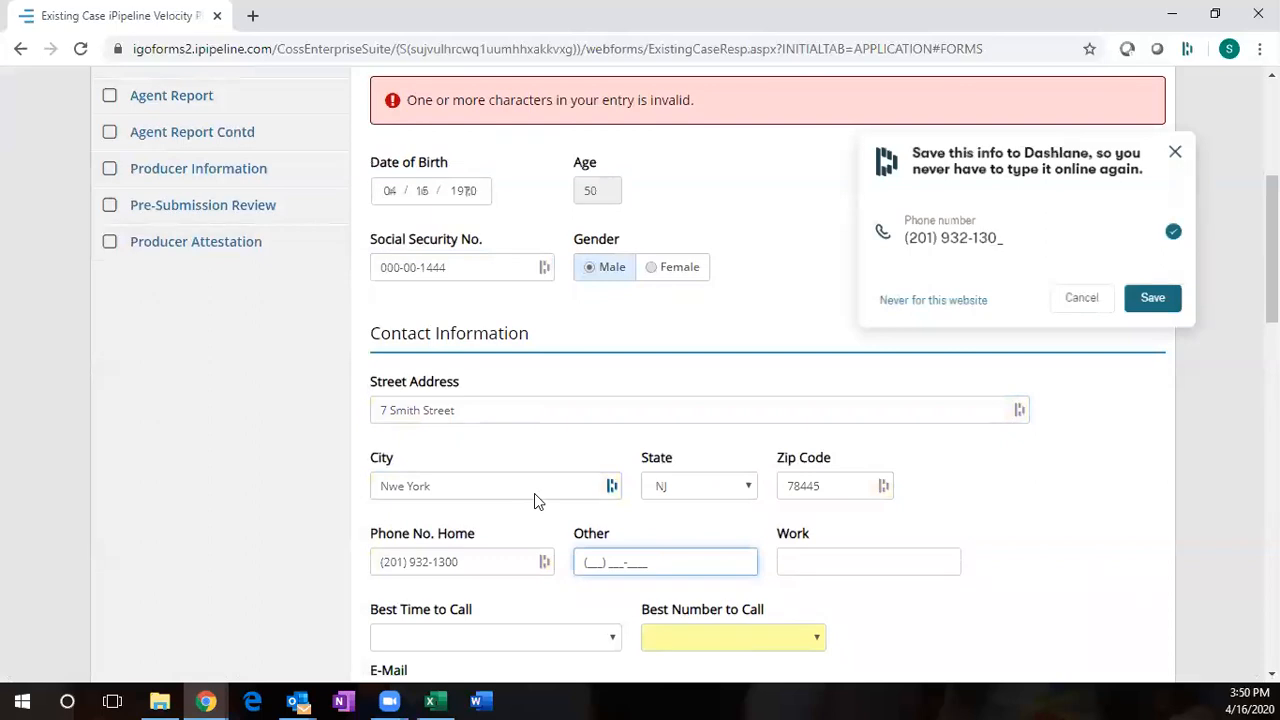
- Set the best number to call to Home and the best time to 8am - 12pm
scroll(431, 373, "down", 3)
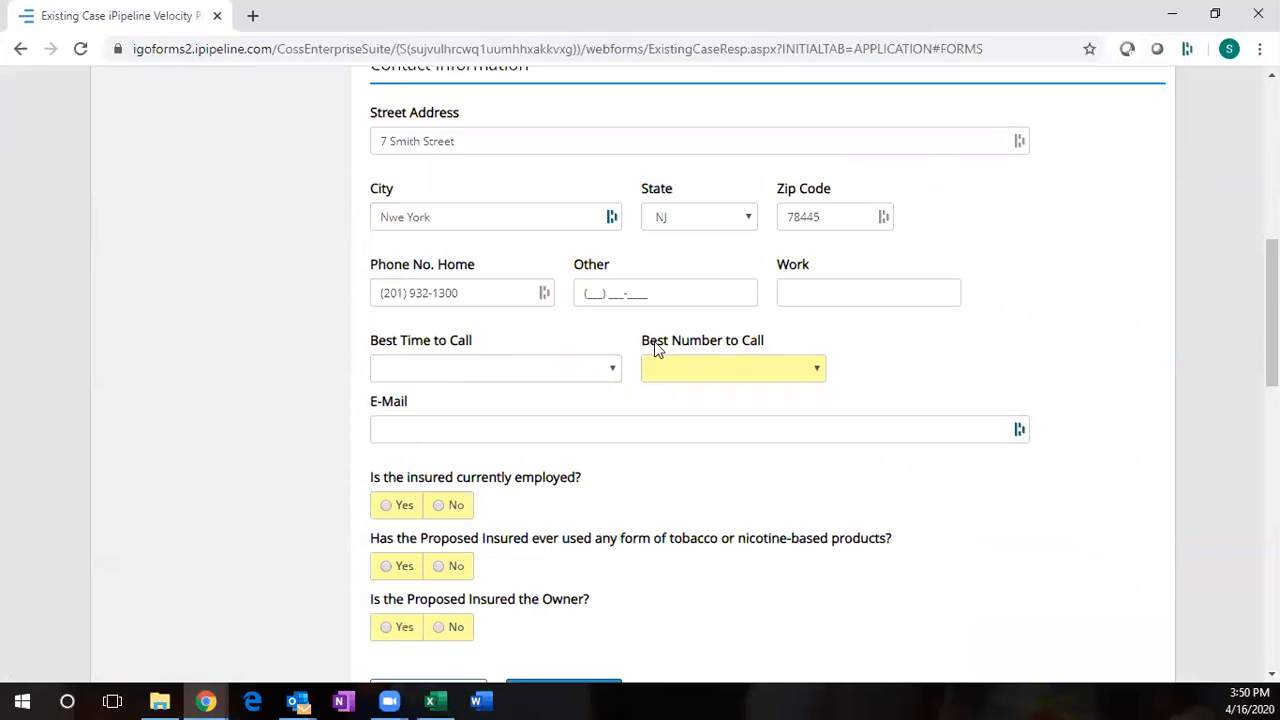
left_click(690, 369)
left_click(676, 404)
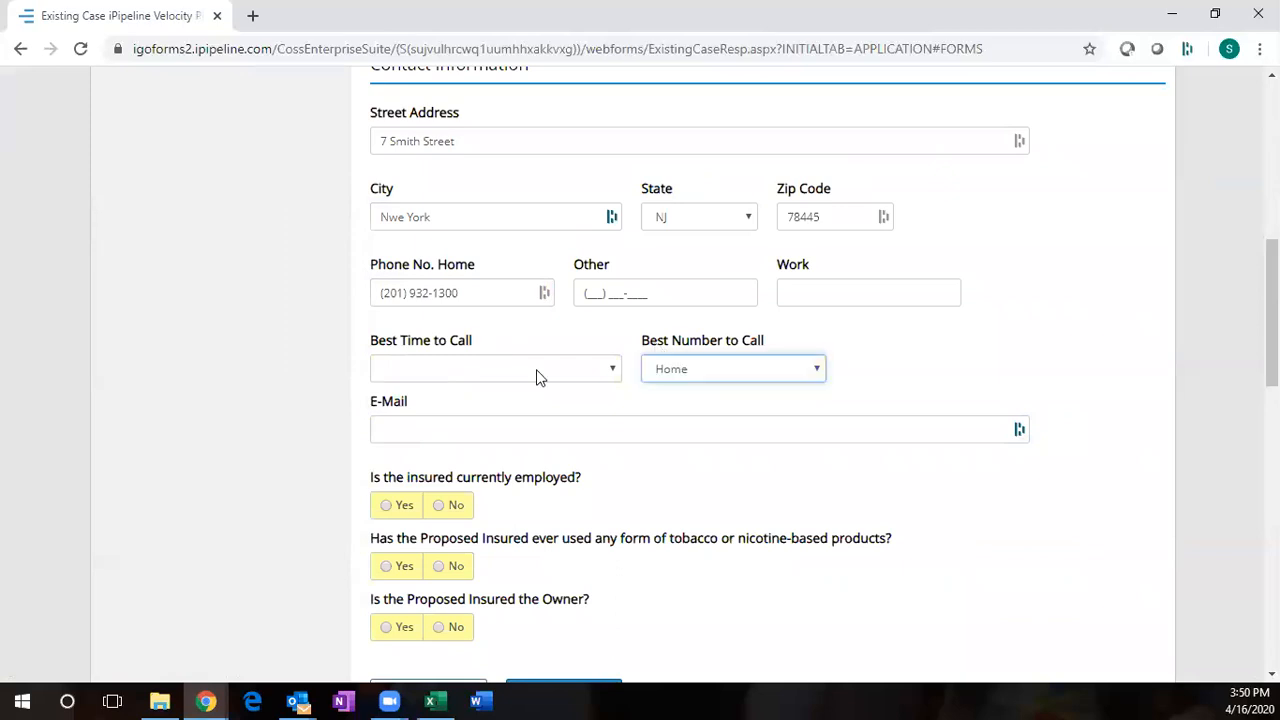
left_click(536, 371)
left_click(532, 404)
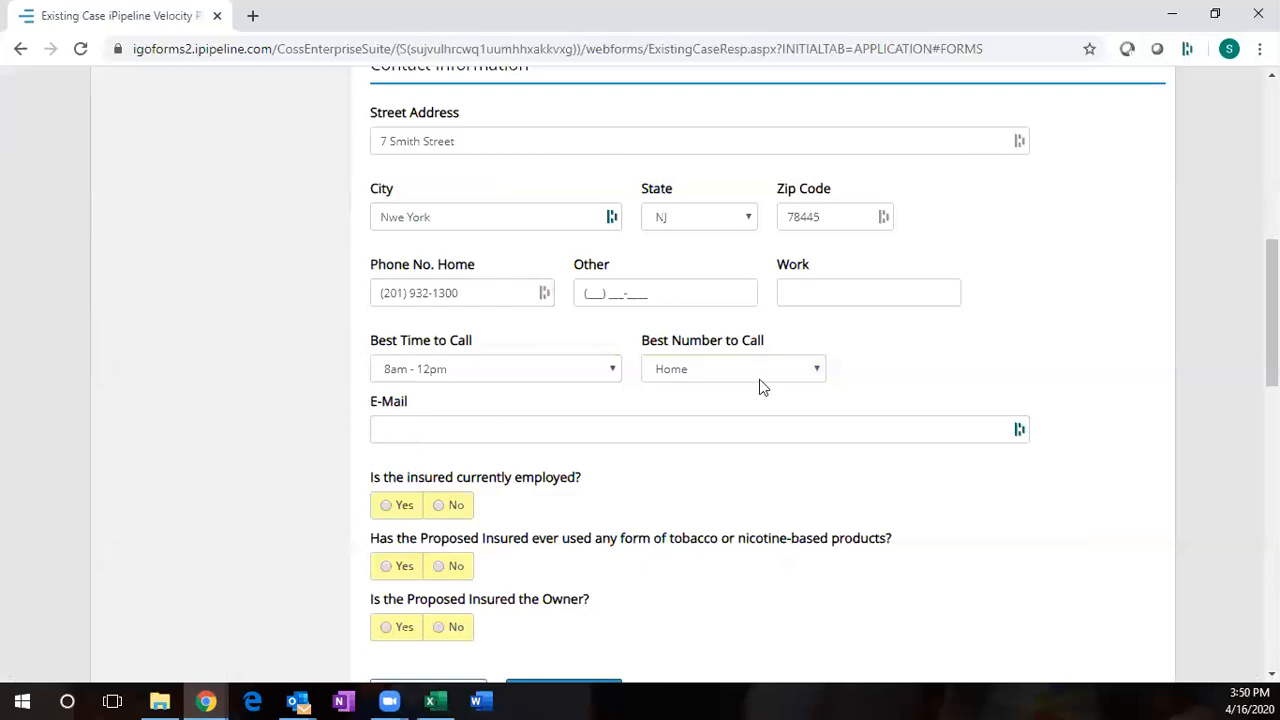
scroll(296, 334, "up", 2)
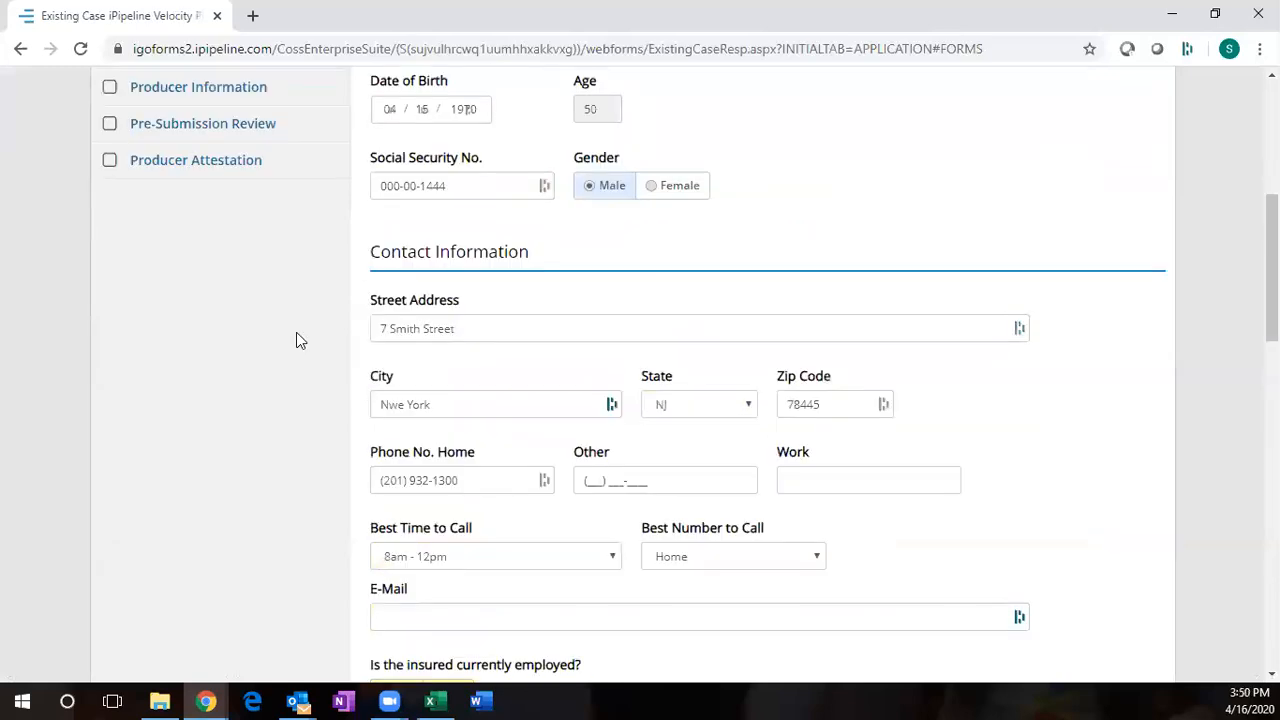
- Mark the insured as employed in Marketing, a non-tobacco user, and the policy owner
scroll(296, 334, "down", 3)
left_click(389, 411)
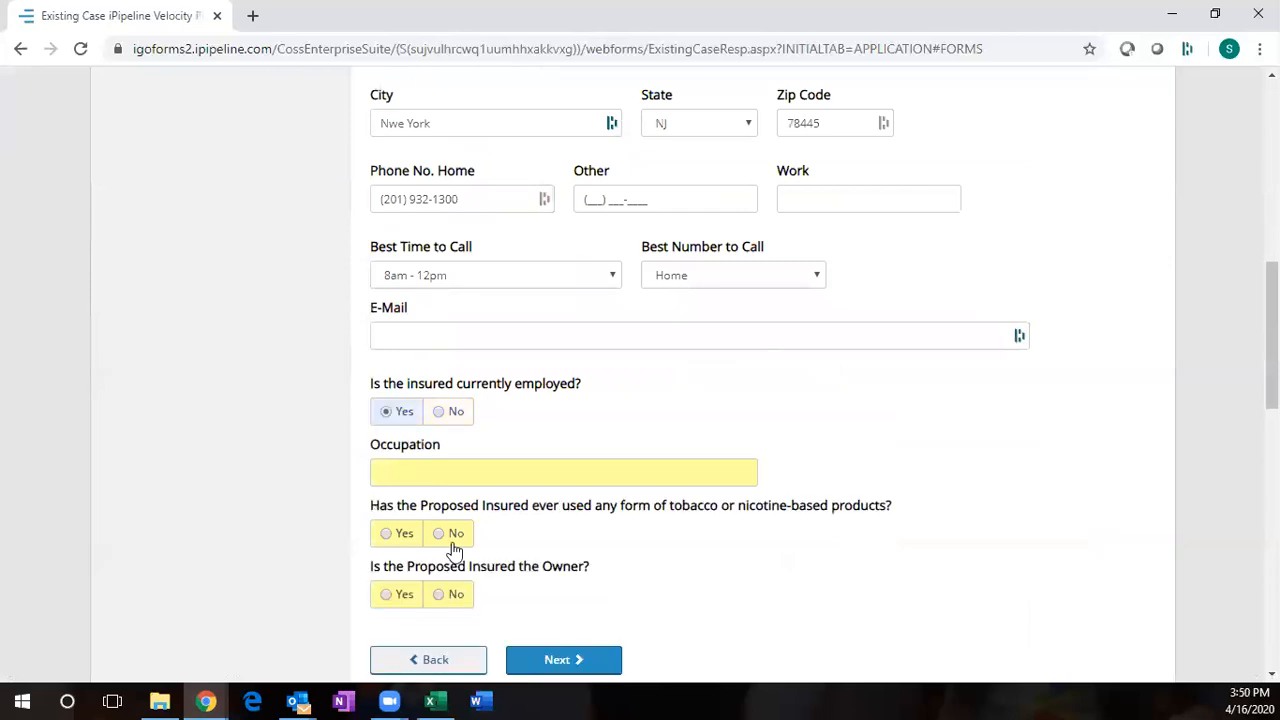
left_click(455, 473)
type("Ma")
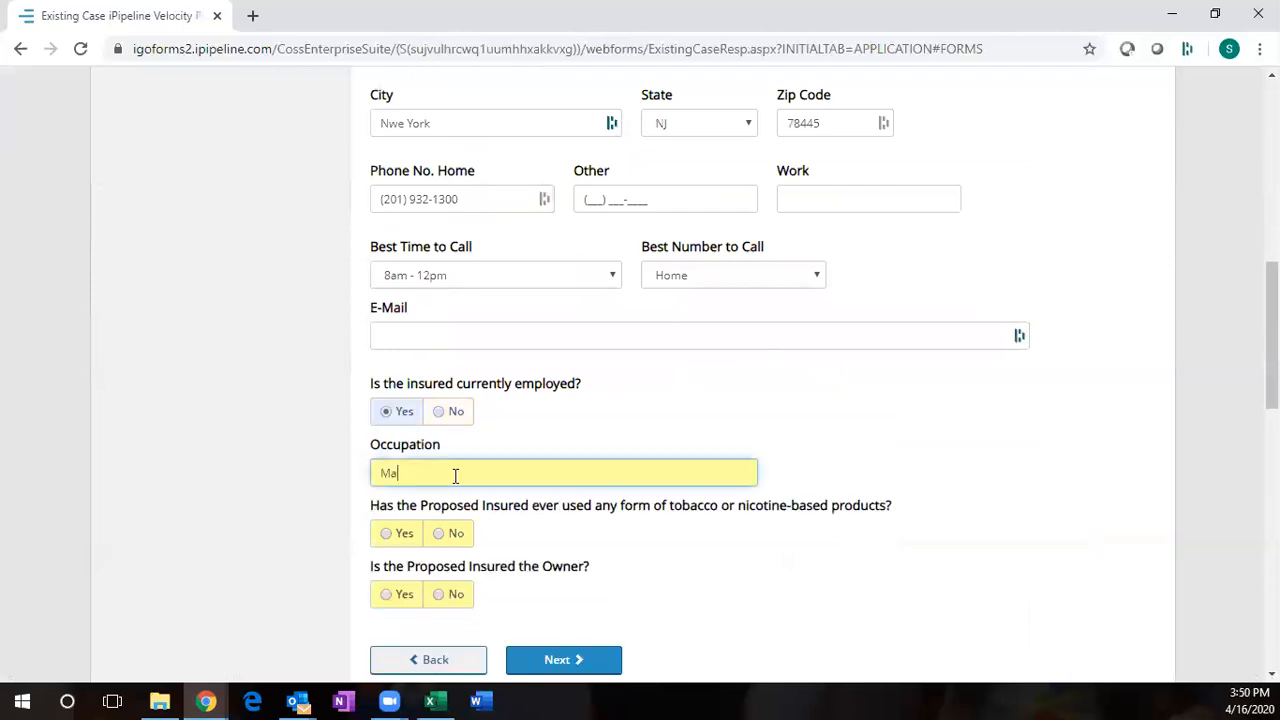
type("rketin")
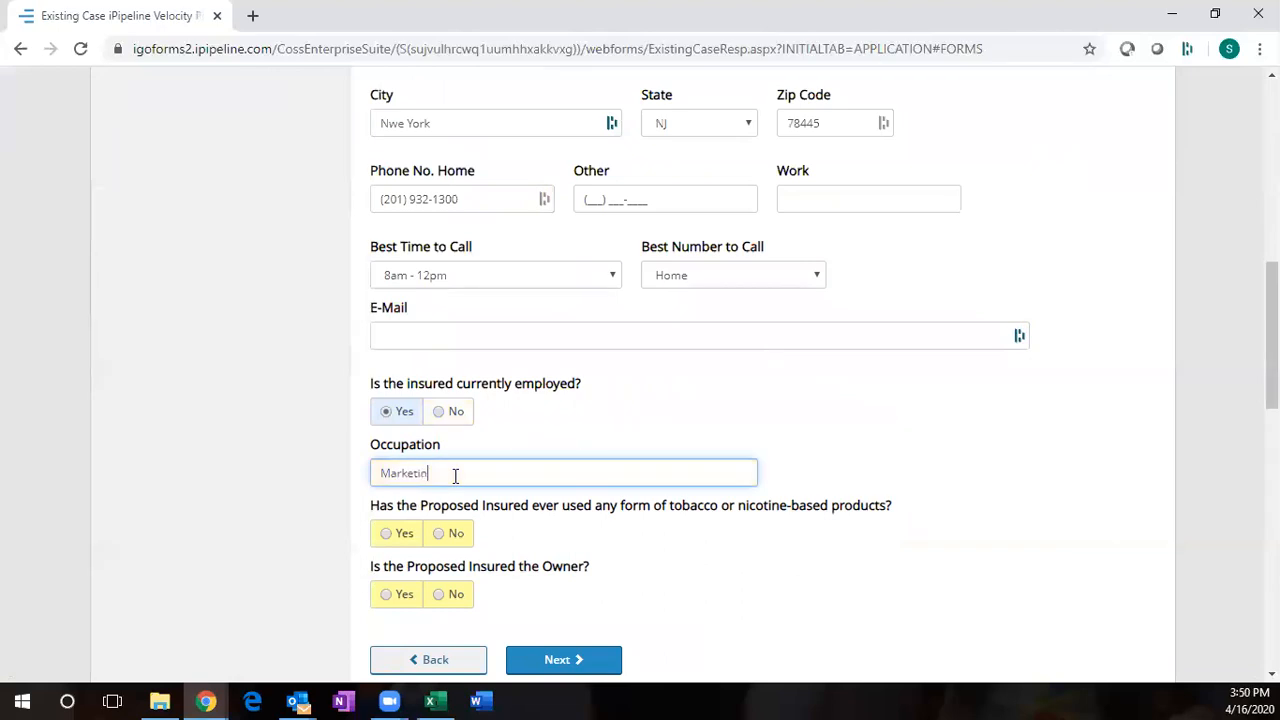
type("g")
left_click(450, 537)
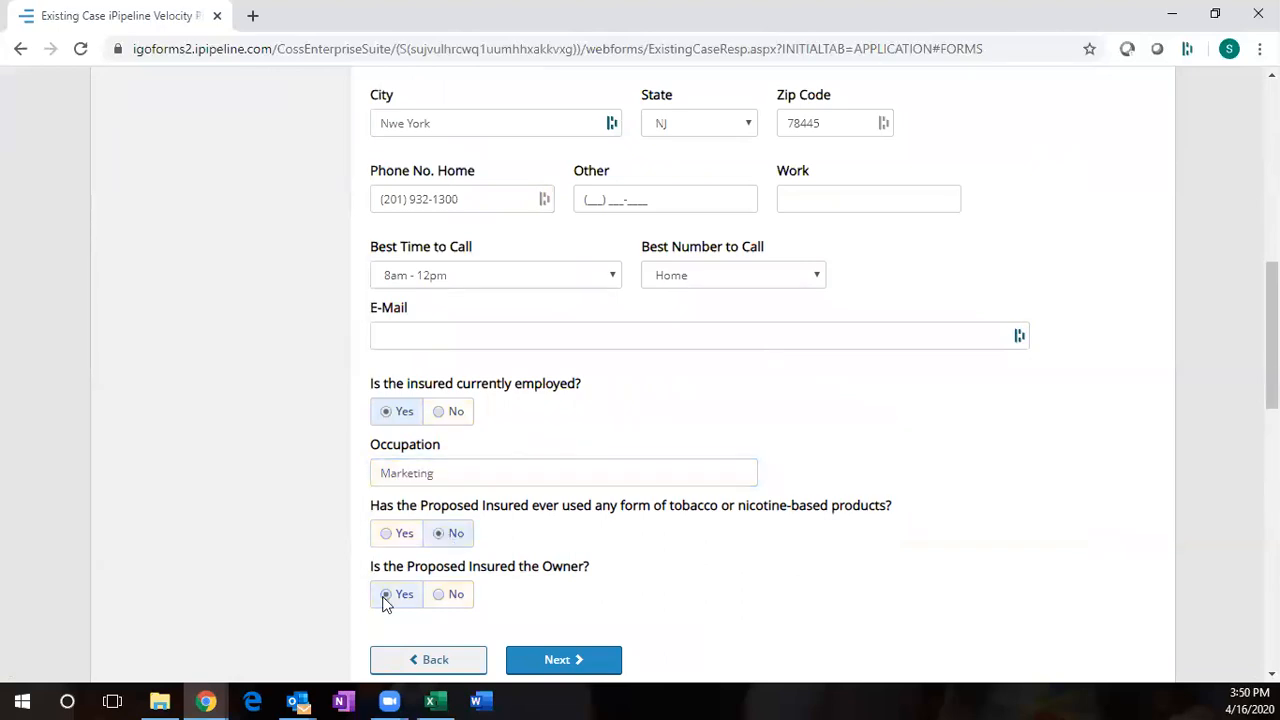
left_click(386, 596)
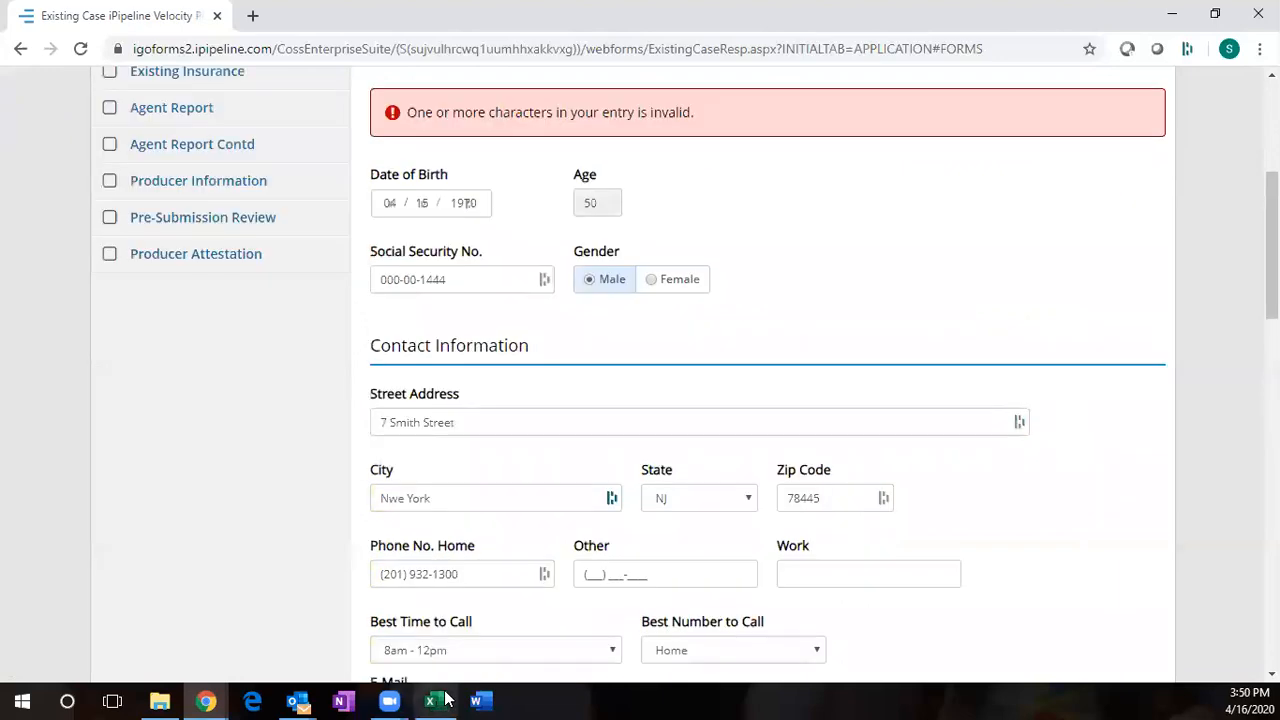
scroll(117, 190, "up", 3)
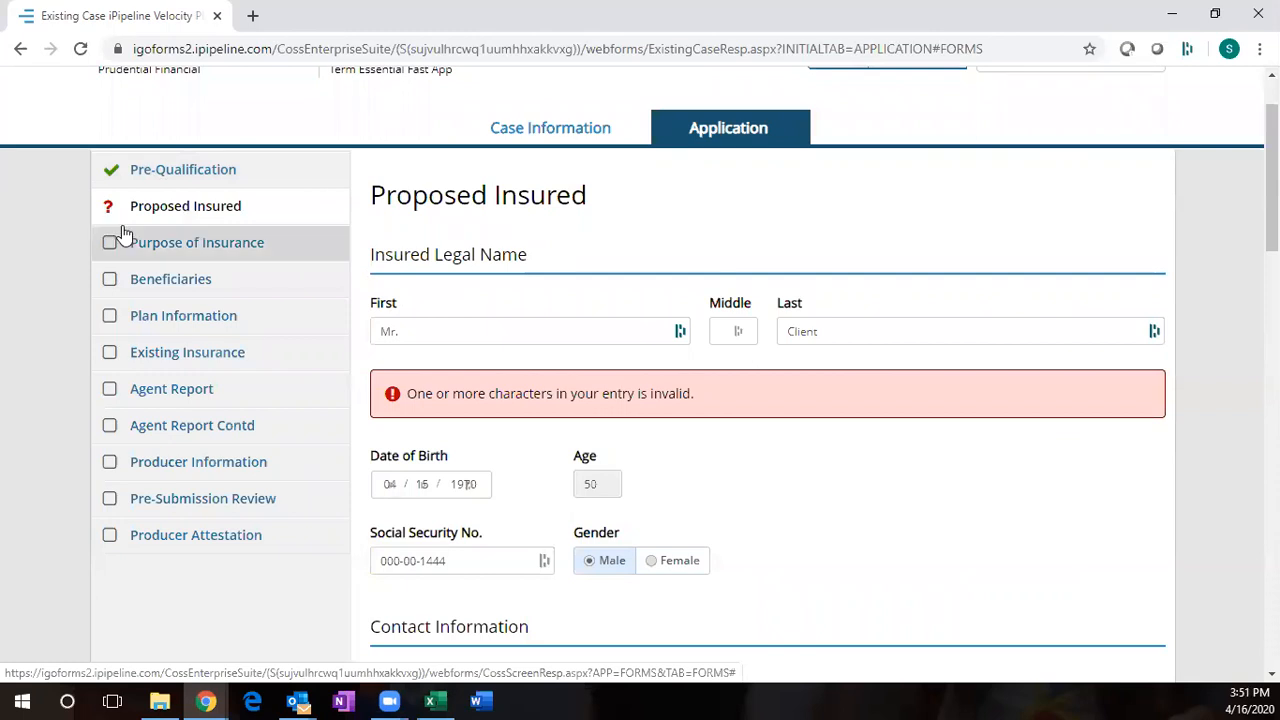
scroll(560, 402, "down", 10)
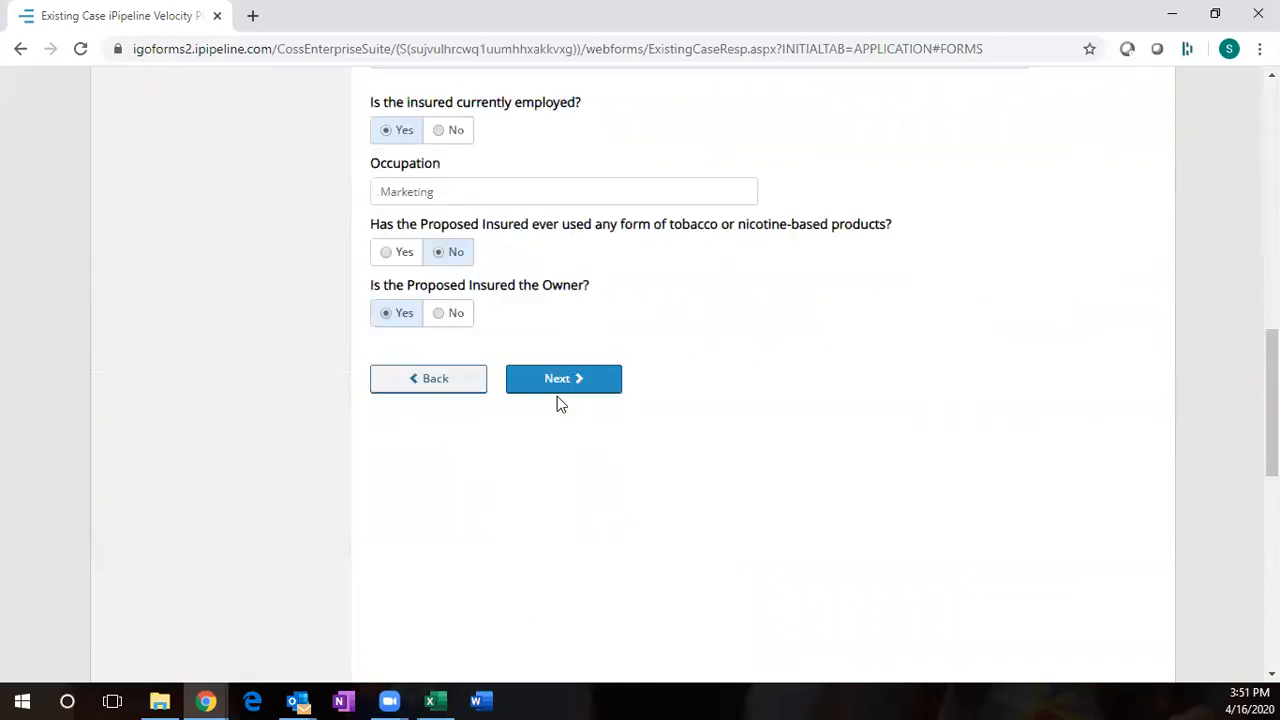
- Choose Personal as the purpose of insurance
left_click(561, 384)
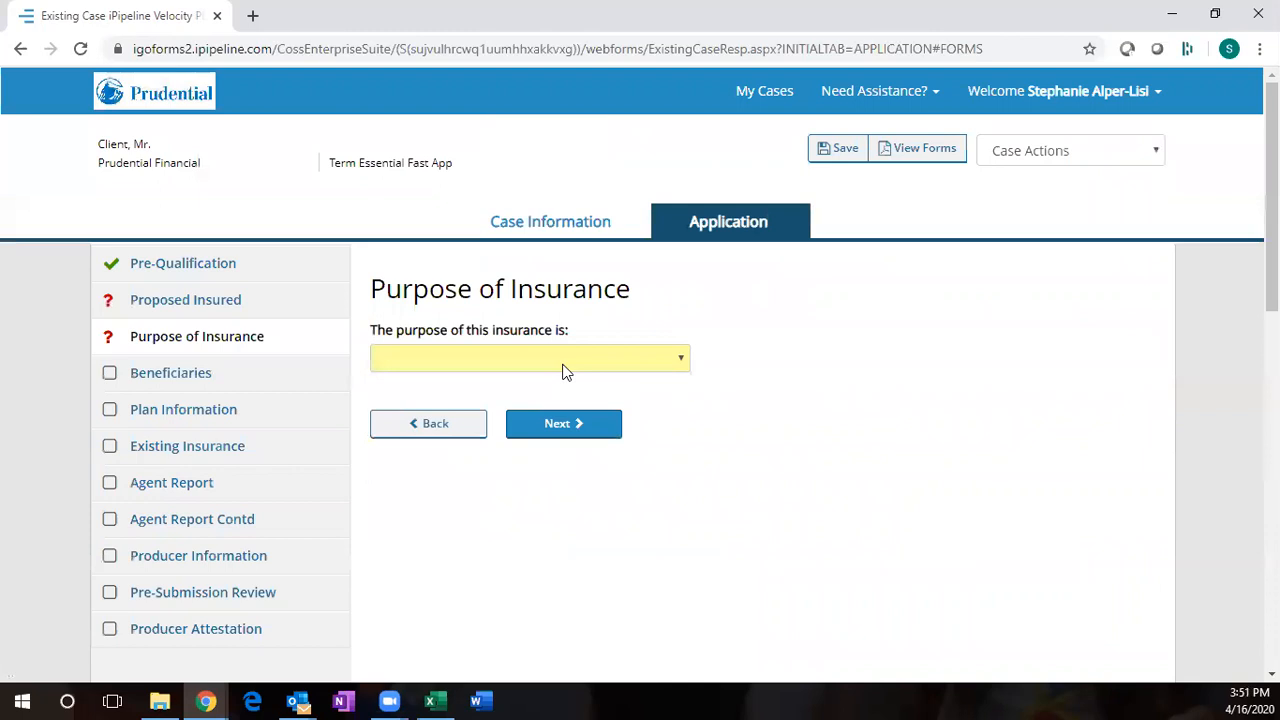
left_click(564, 366)
left_click(545, 397)
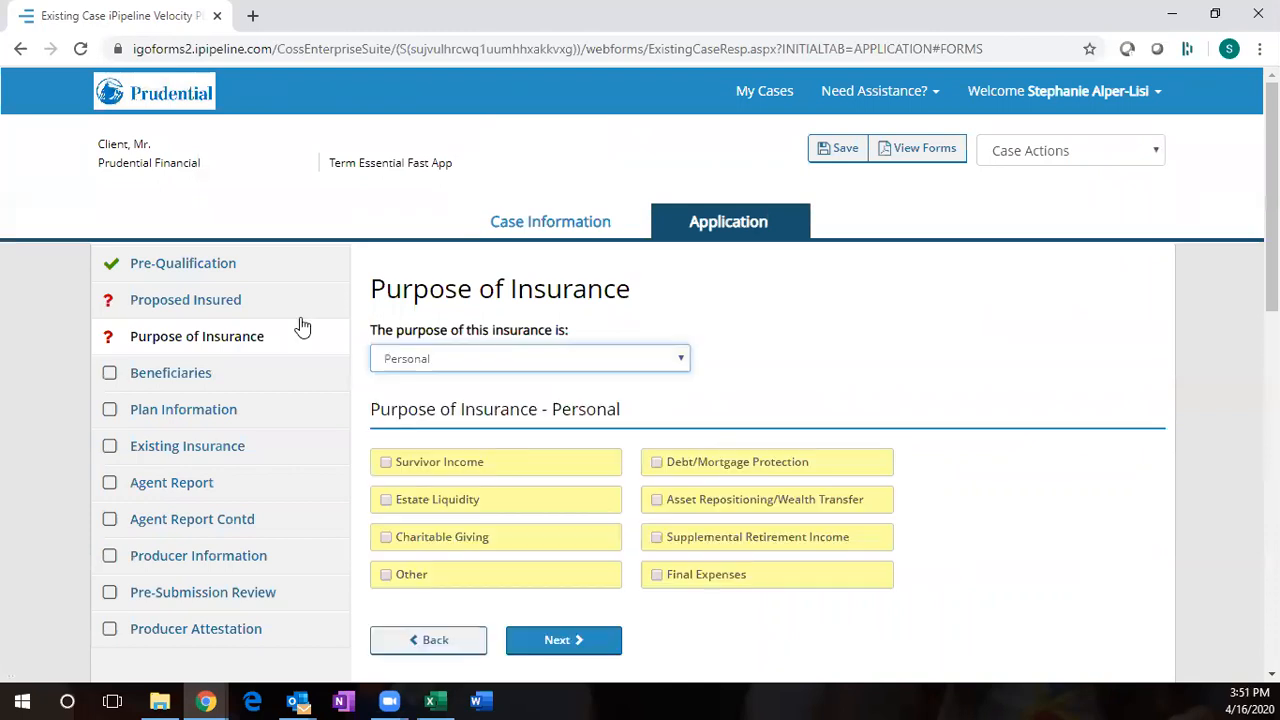
- Remove the period from the first name 'Mr.', then tick Survivor Income as the purpose
left_click(302, 327)
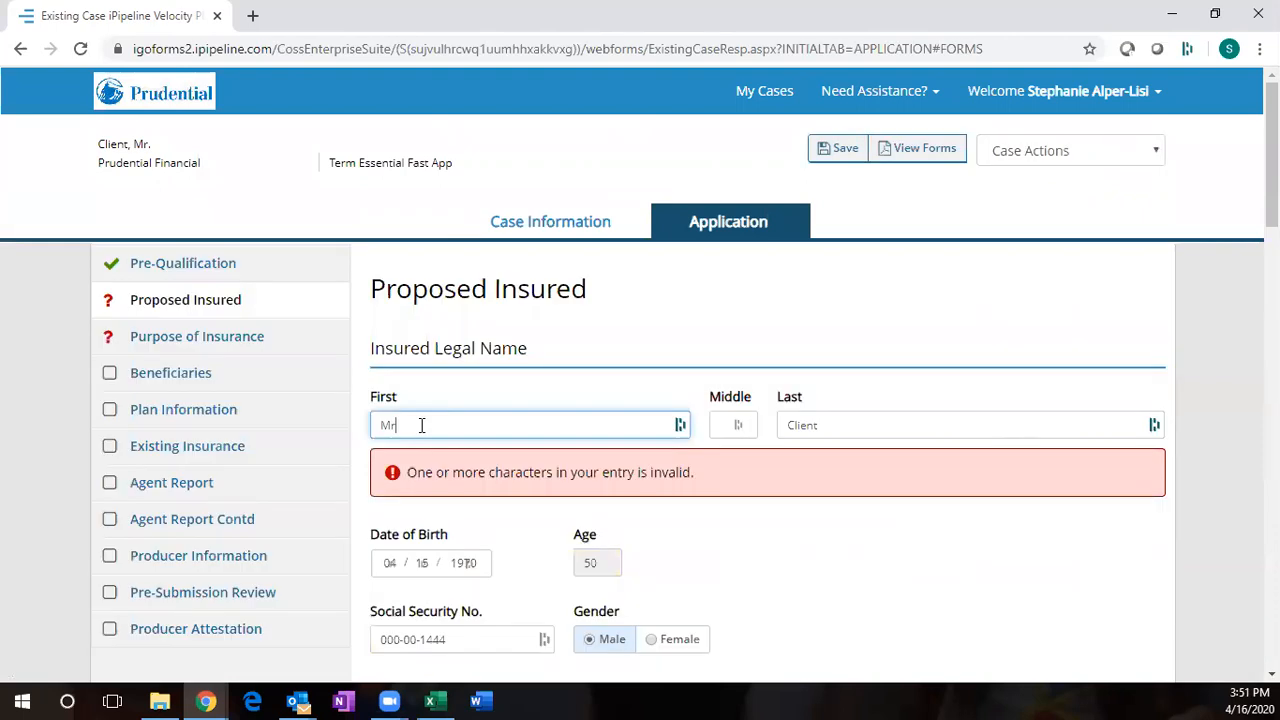
key("Tab")
scroll(493, 545, "down", 3)
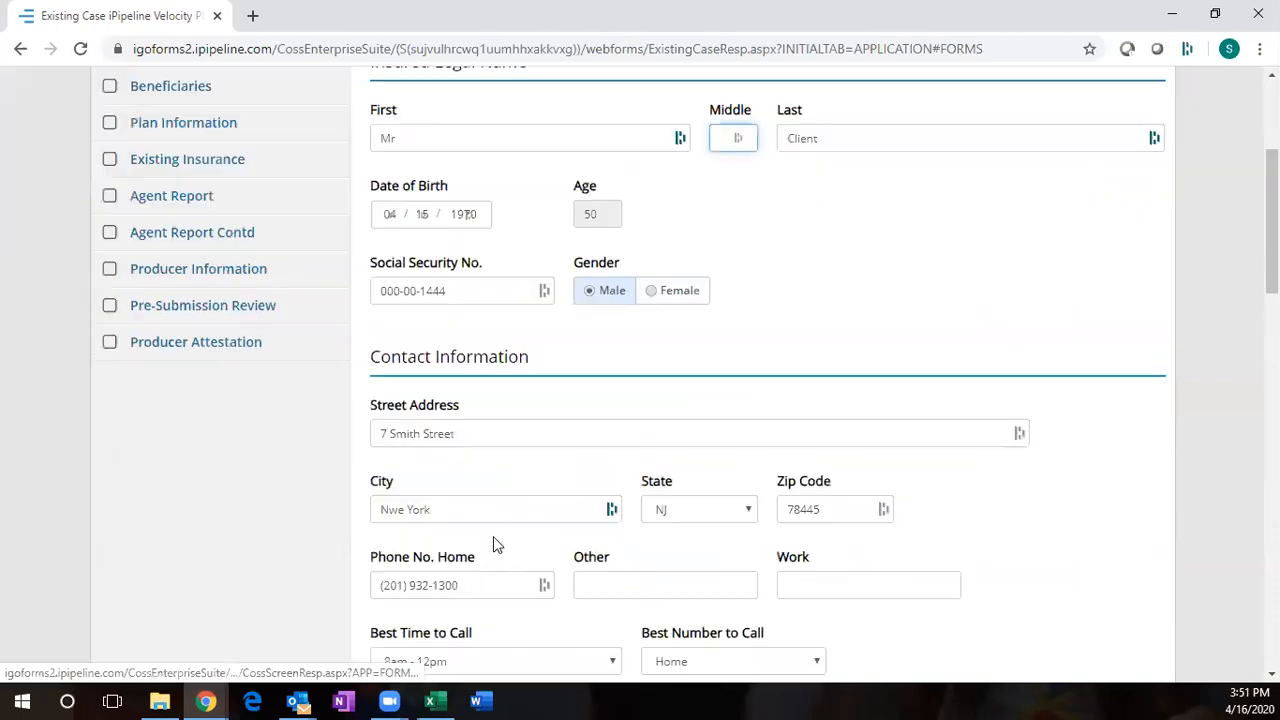
scroll(497, 545, "down", 7)
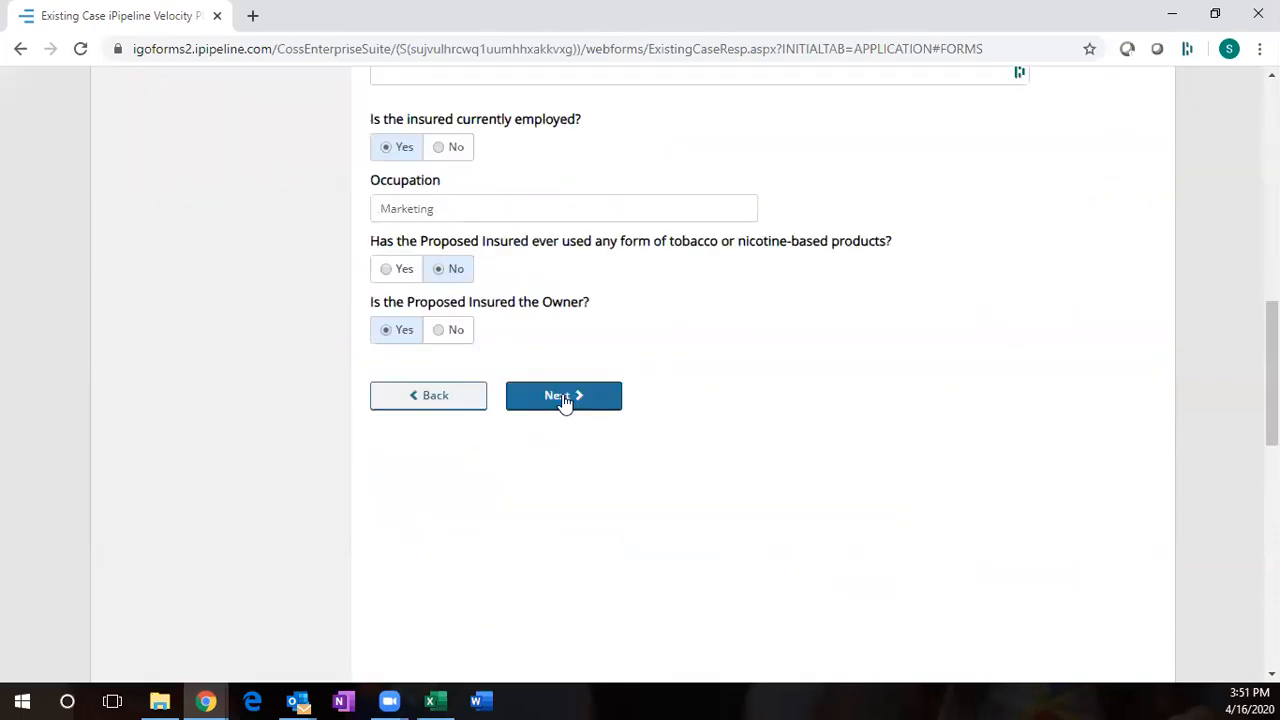
left_click(563, 397)
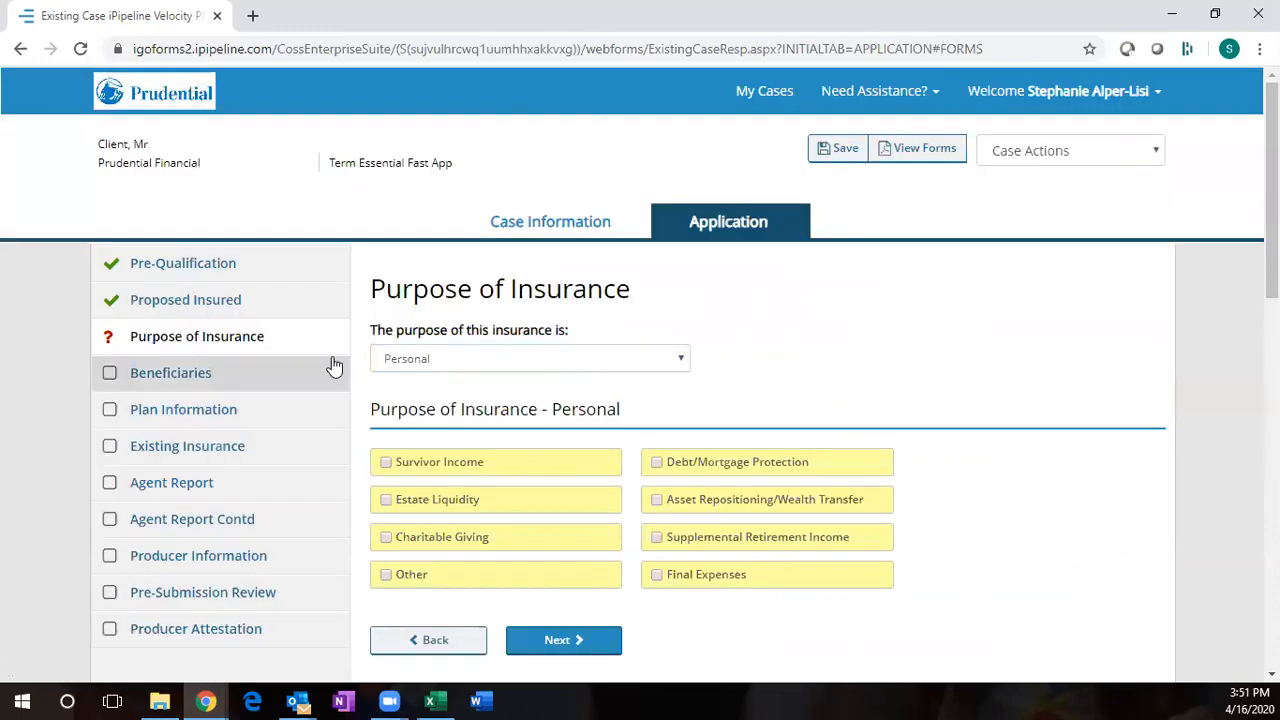
left_click(384, 464)
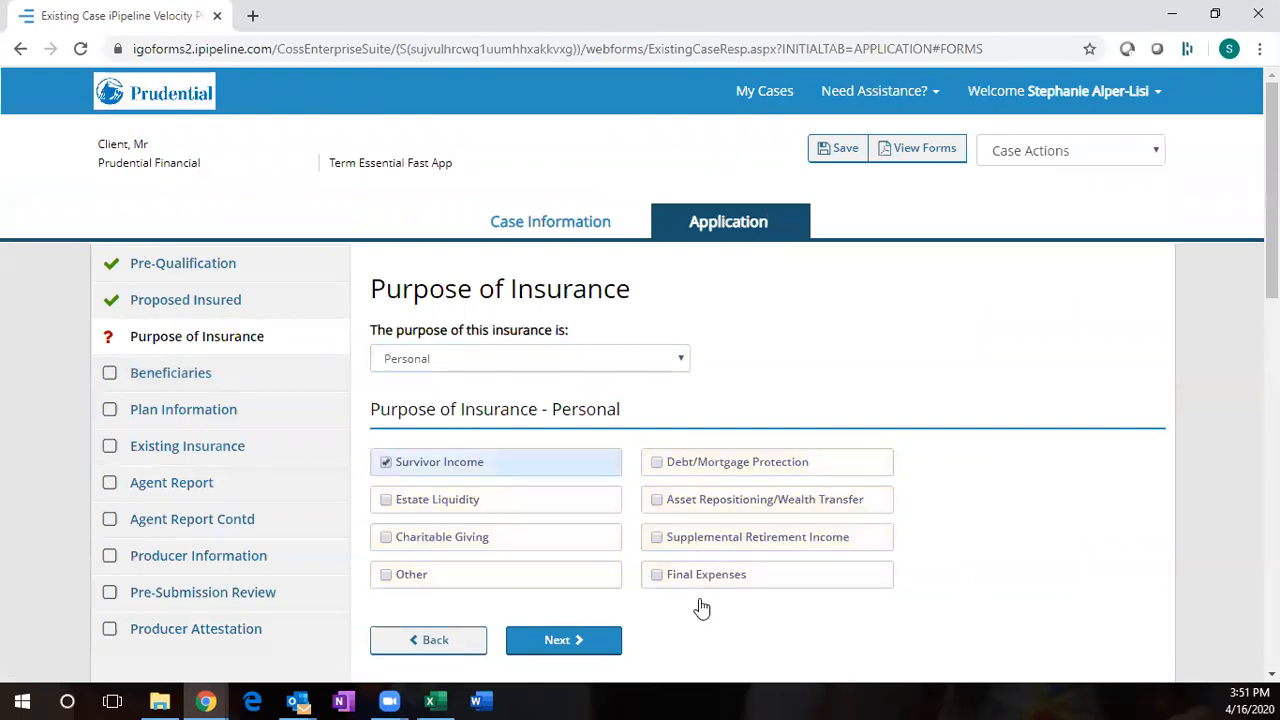
- Add the insured's daughter as primary beneficiary with her first and last name, fixing a last-name typo
left_click(557, 641)
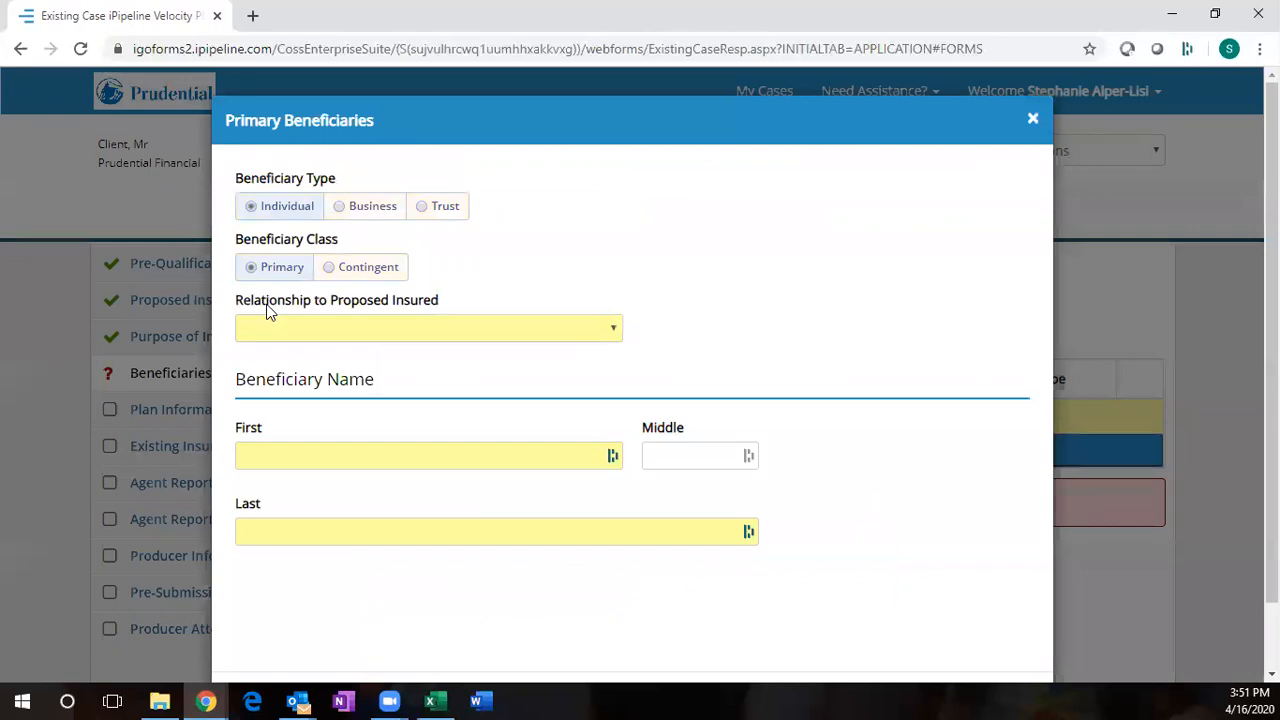
left_click(279, 330)
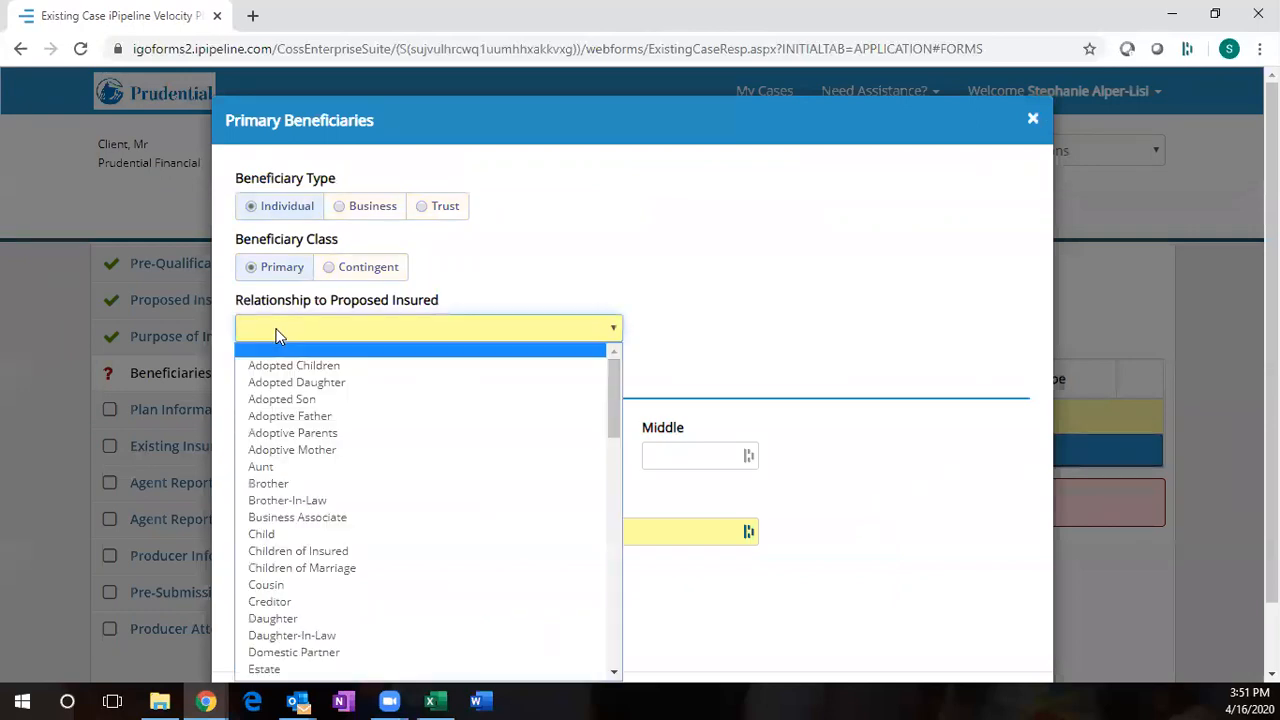
left_click(290, 618)
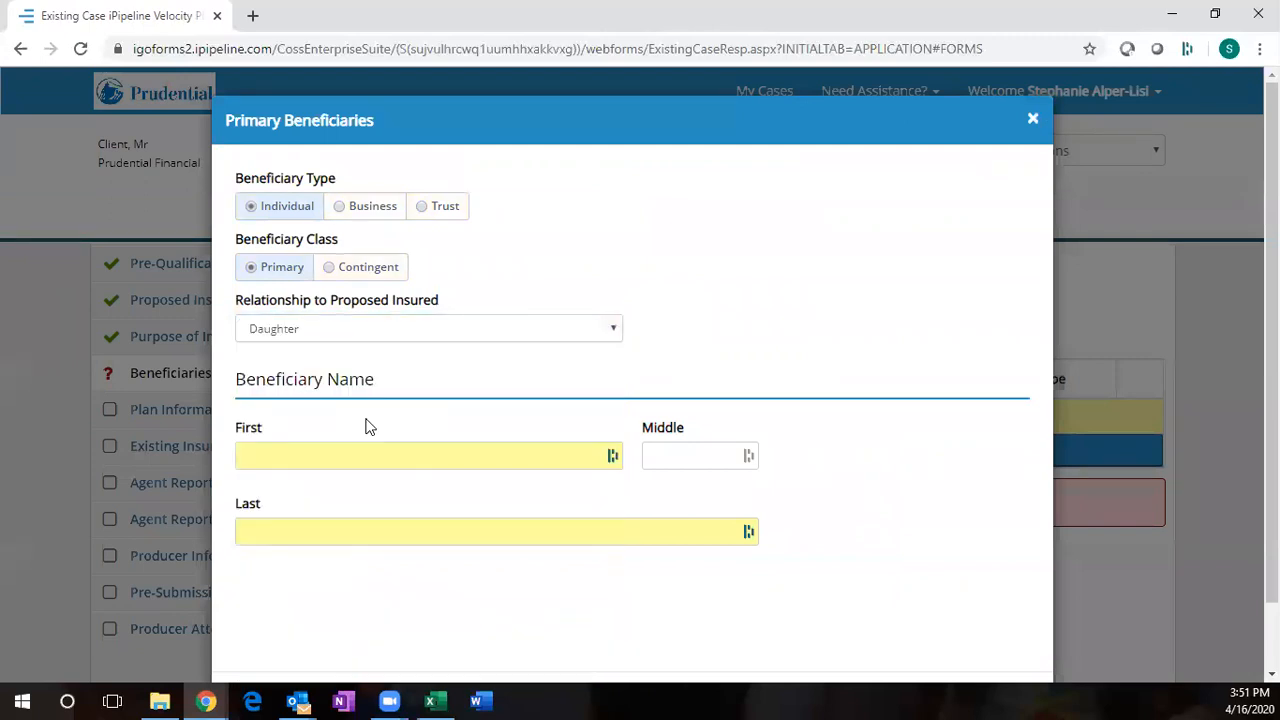
left_click(372, 460)
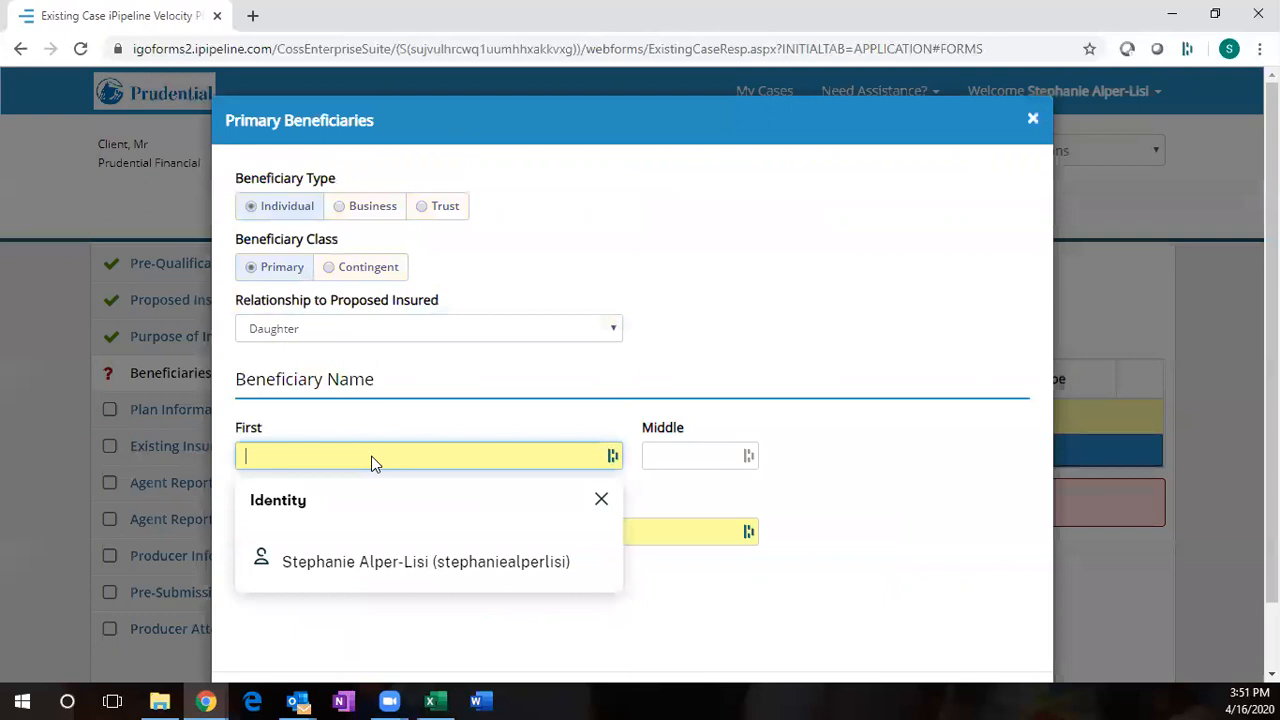
type("Jane")
key("Tab")
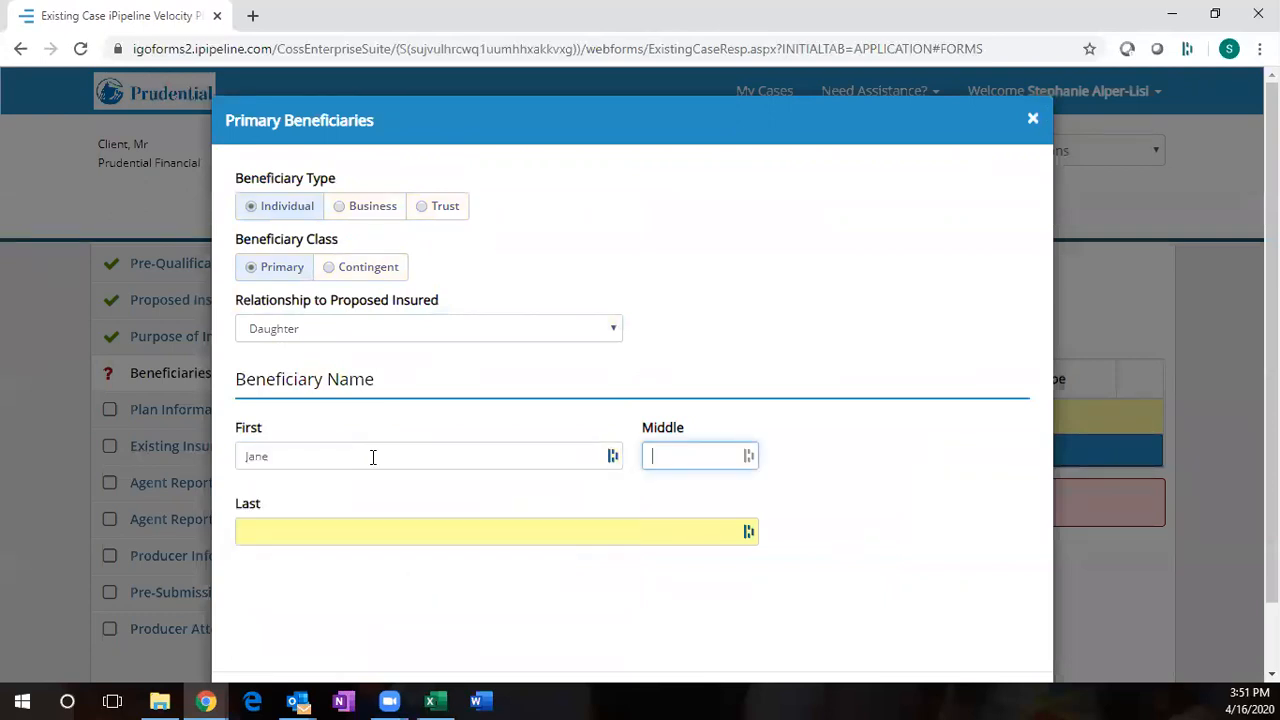
key("Tab")
type("Smo")
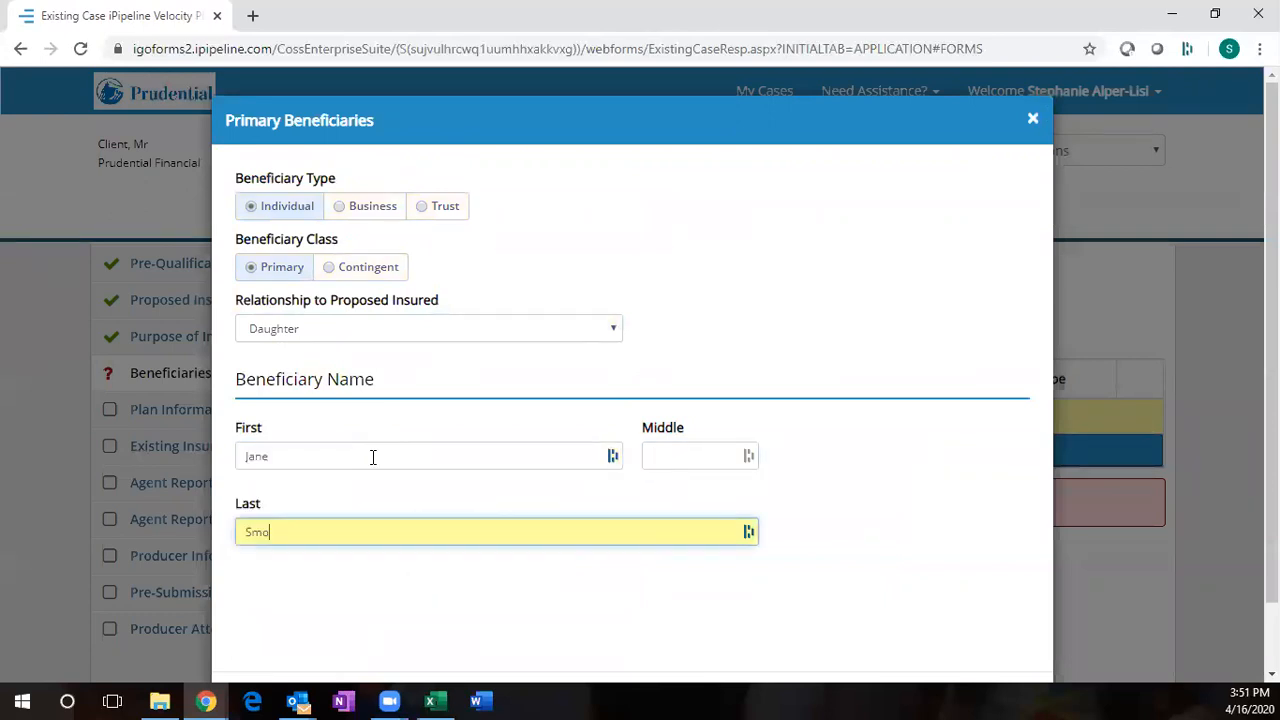
type("ith")
key("Tab")
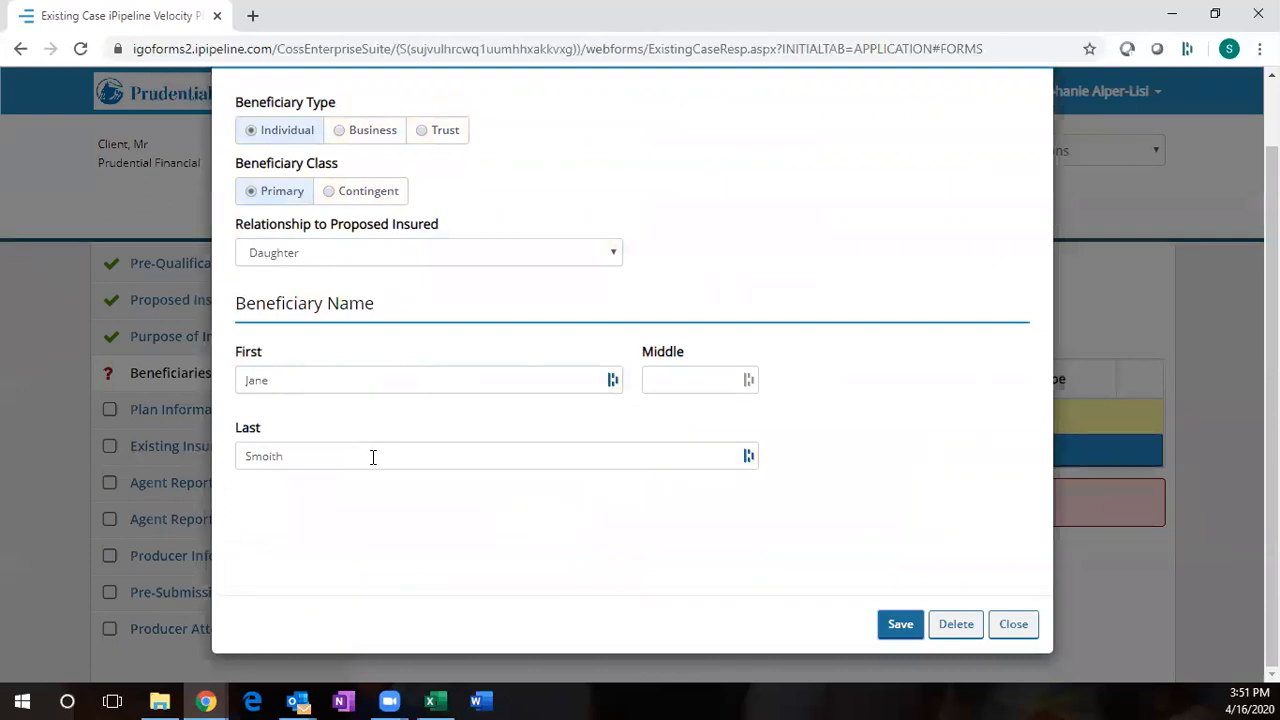
left_click(264, 457)
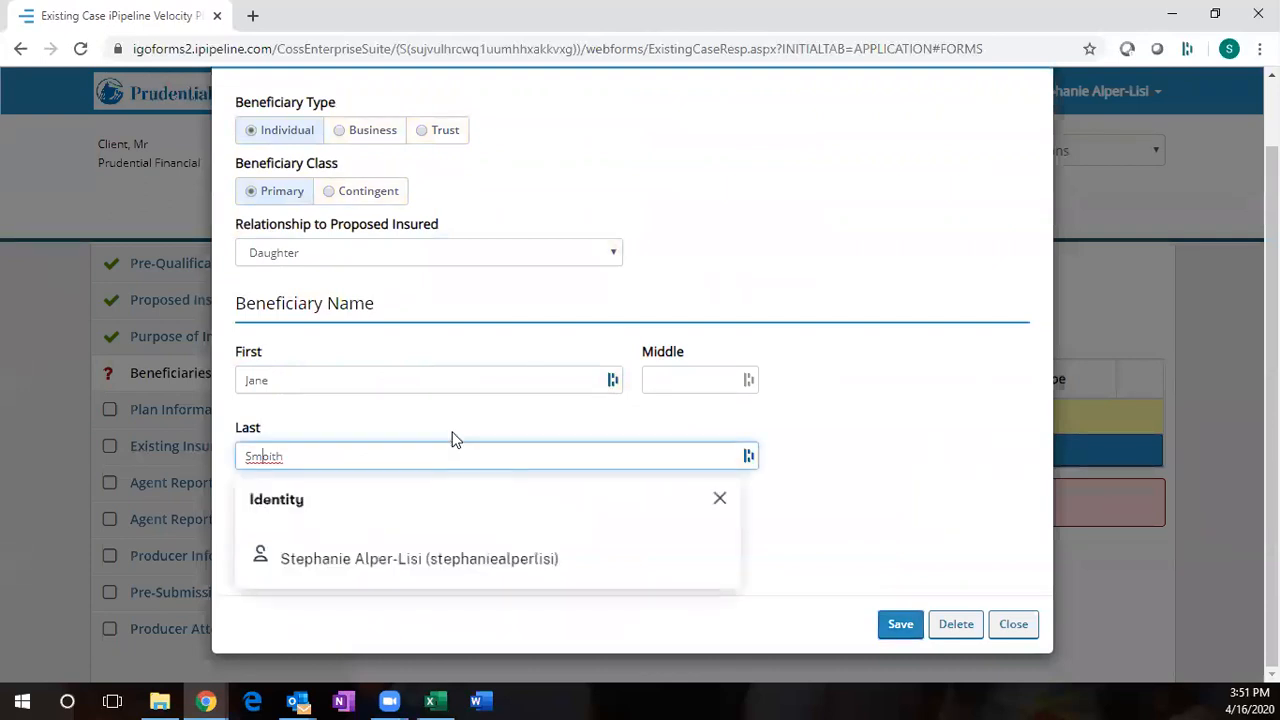
key("Delete")
left_click(888, 624)
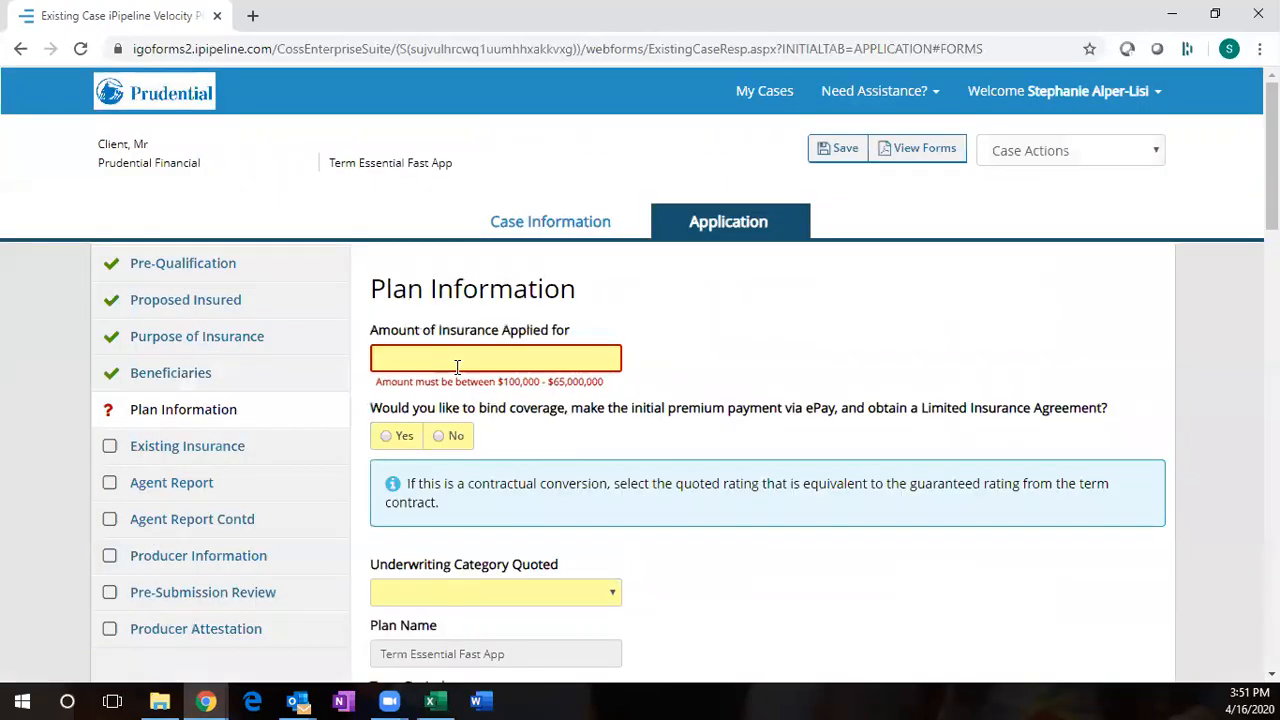
- Set $2,000,000 coverage, no binding, Preferred Best, a 20-year term and Annual premium mode
left_click(457, 366)
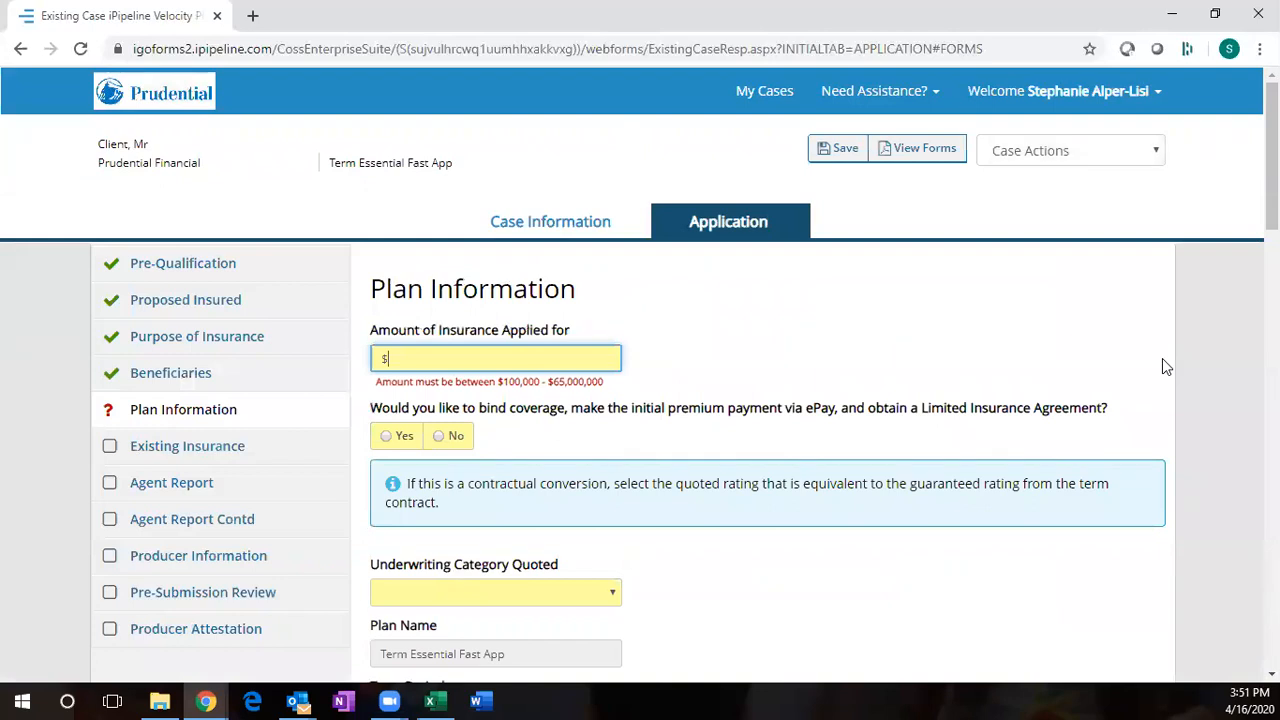
type("2,000,000")
key("Tab")
key("Right")
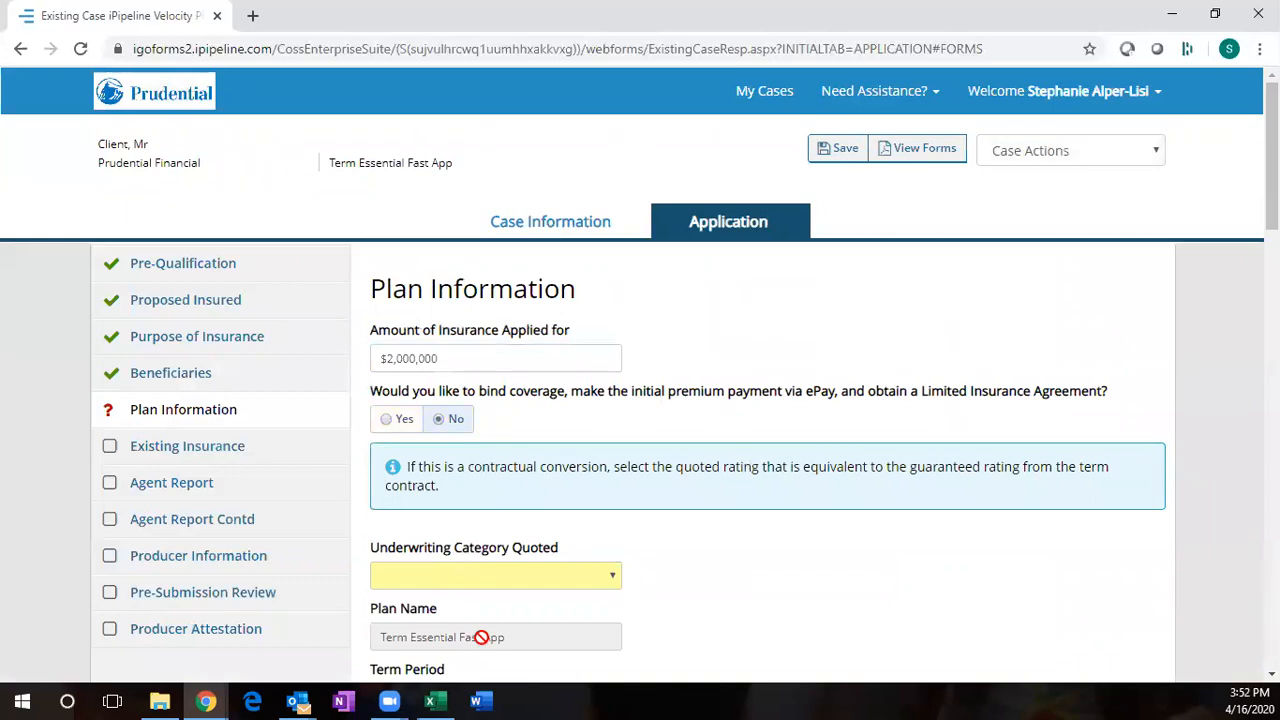
left_click(481, 637)
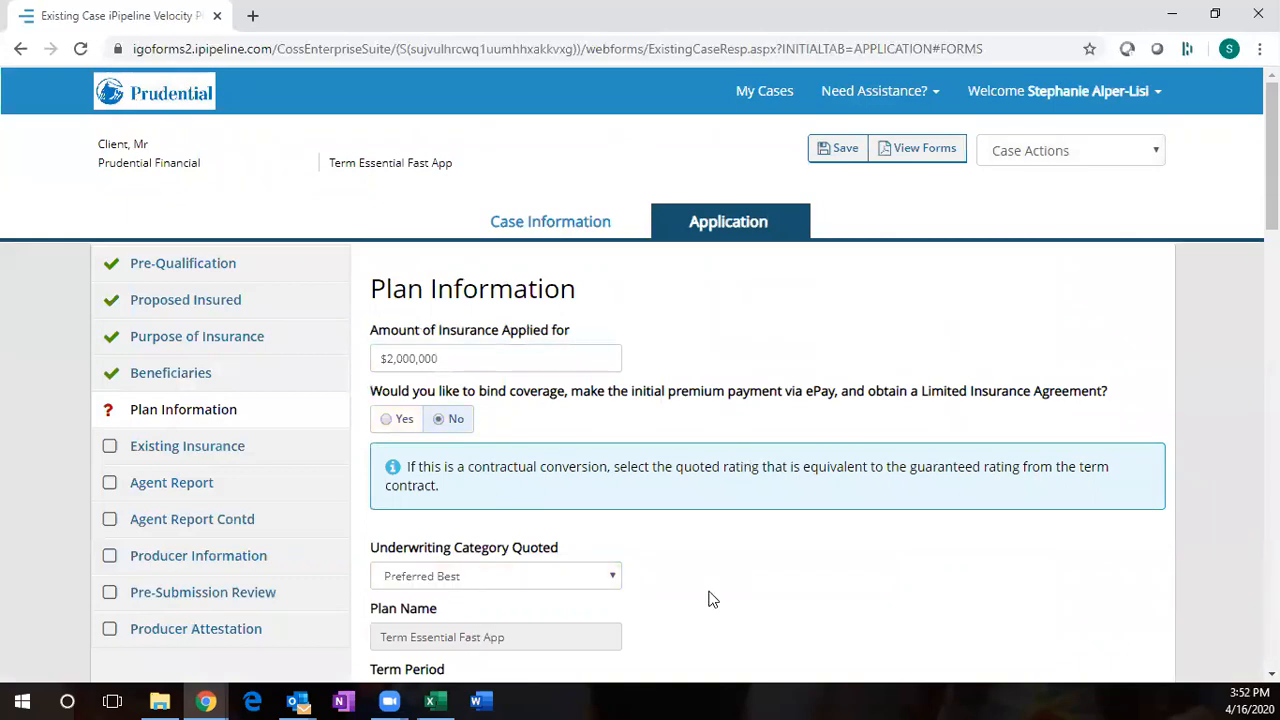
scroll(535, 607, "down", 1)
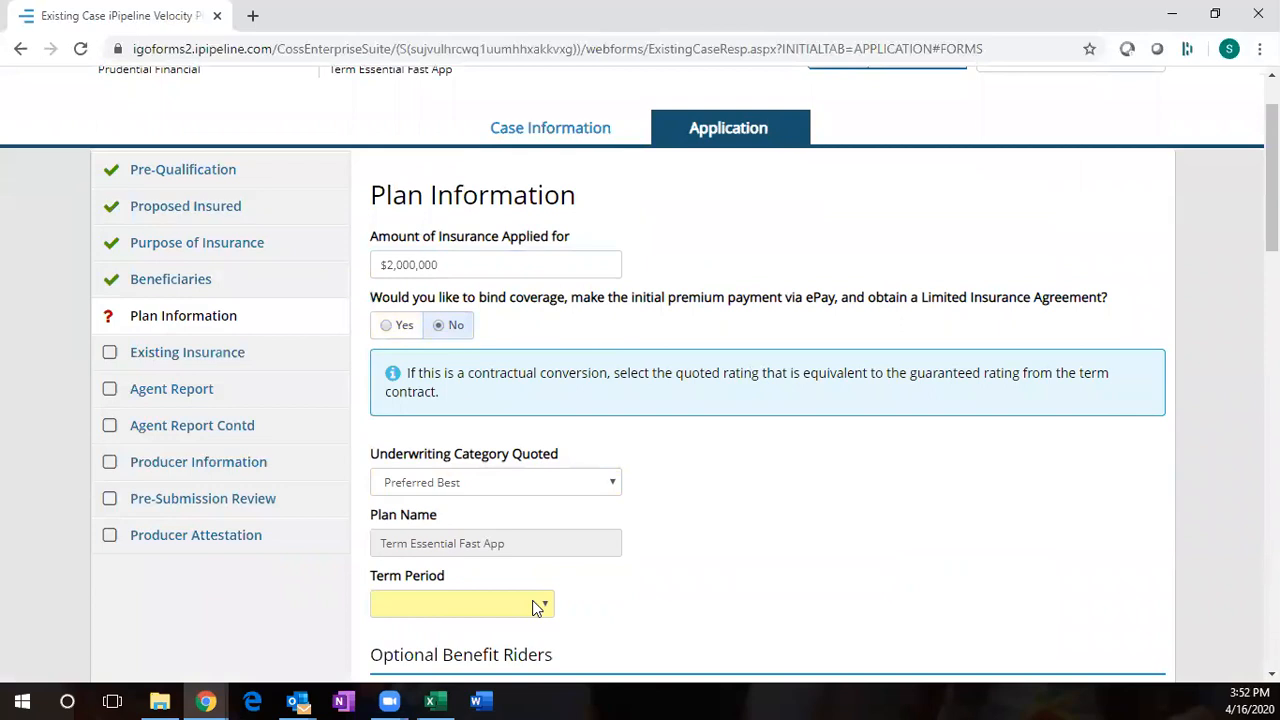
left_click(535, 607)
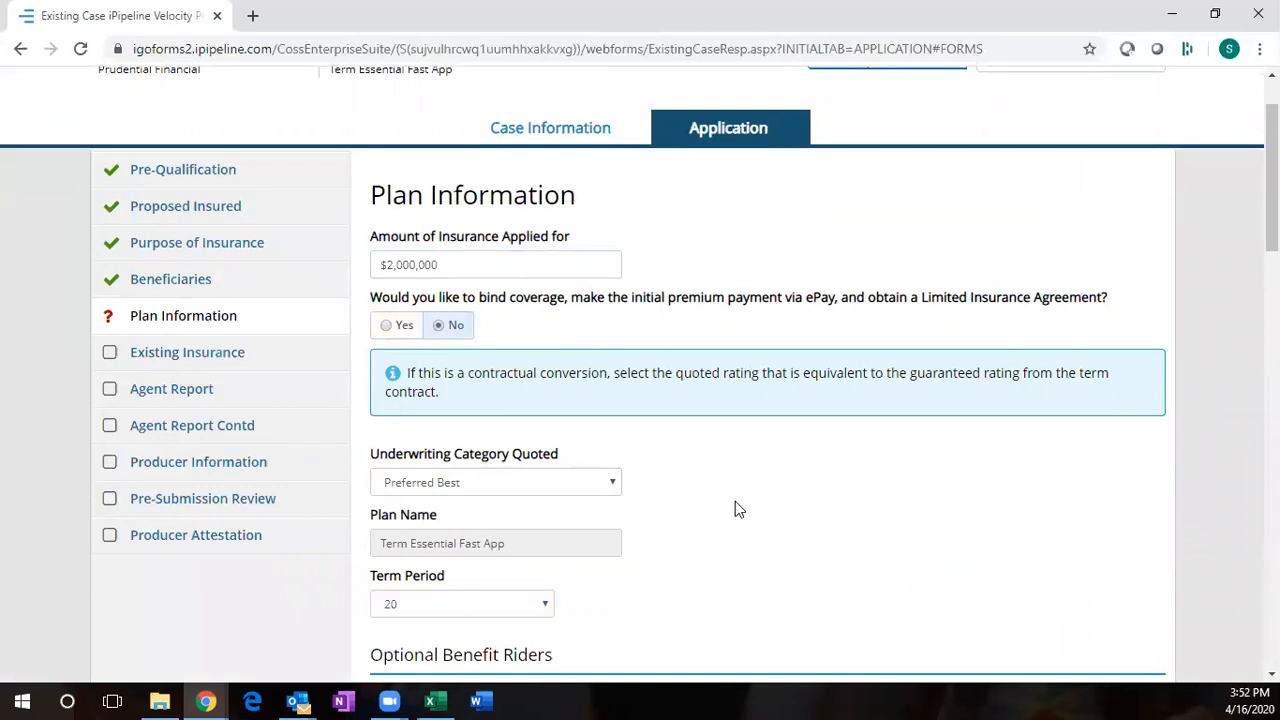
scroll(735, 510, "down", 1)
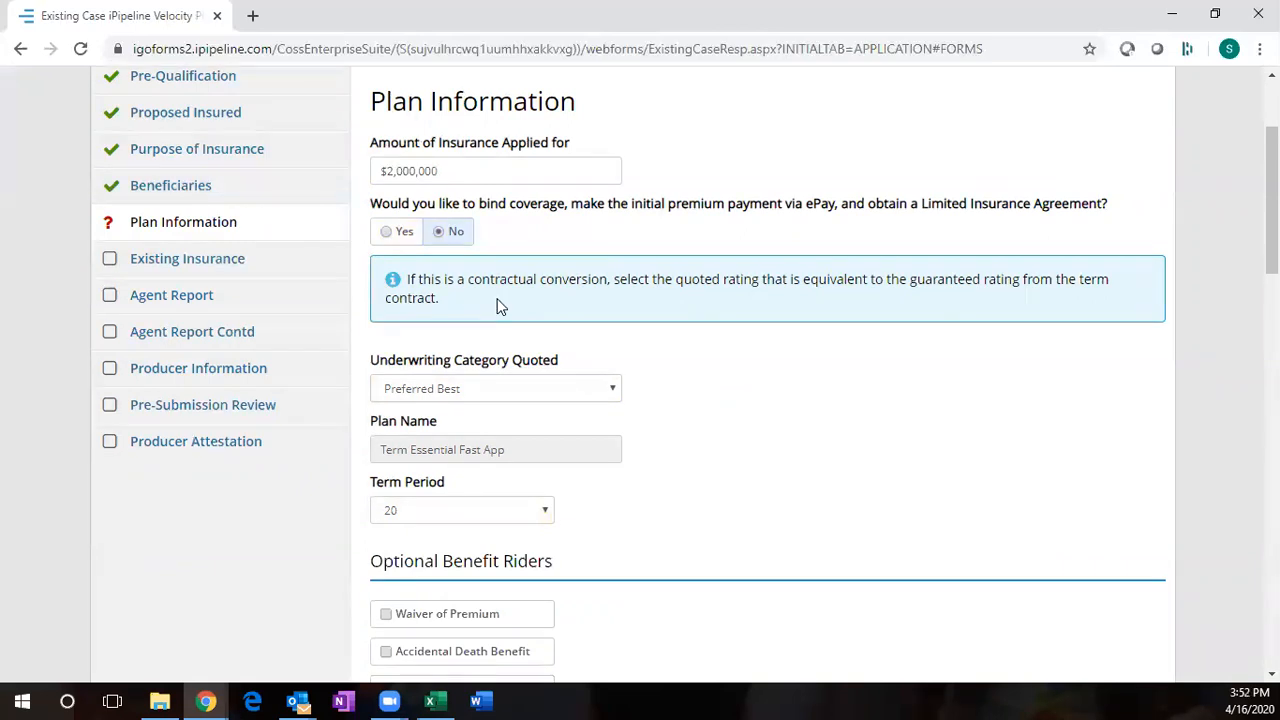
scroll(500, 307, "down", 3)
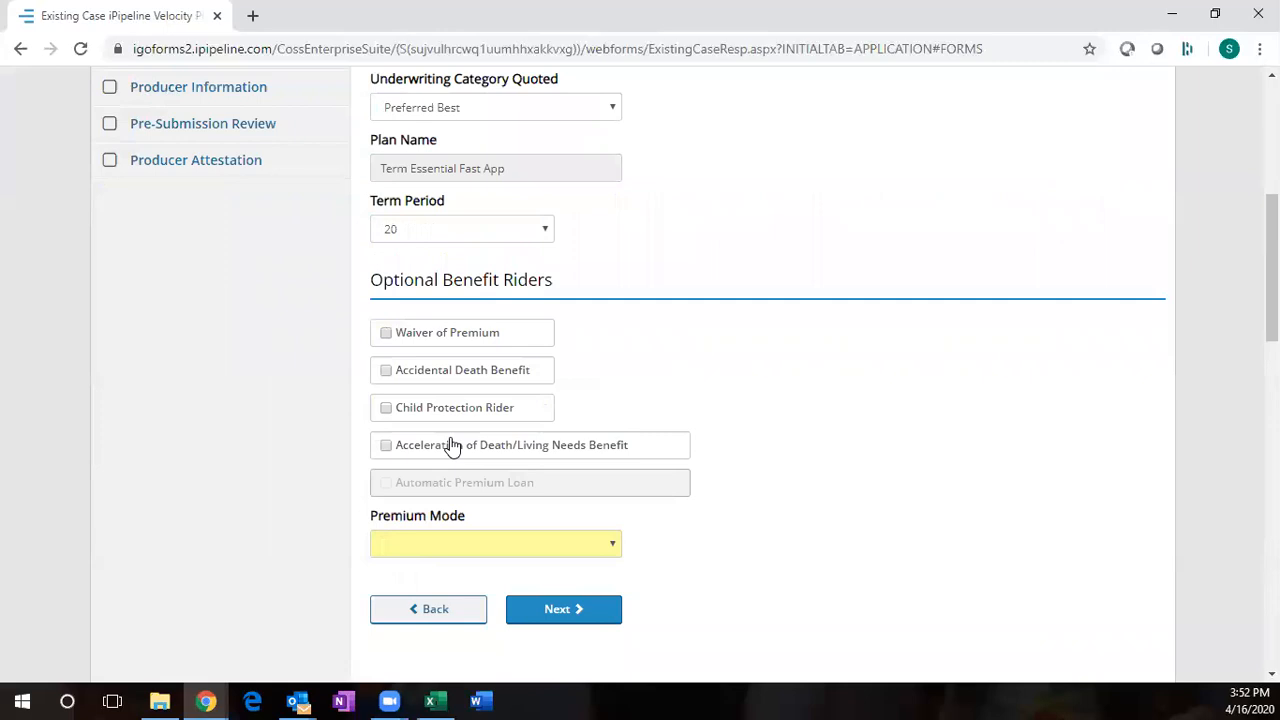
left_click(446, 543)
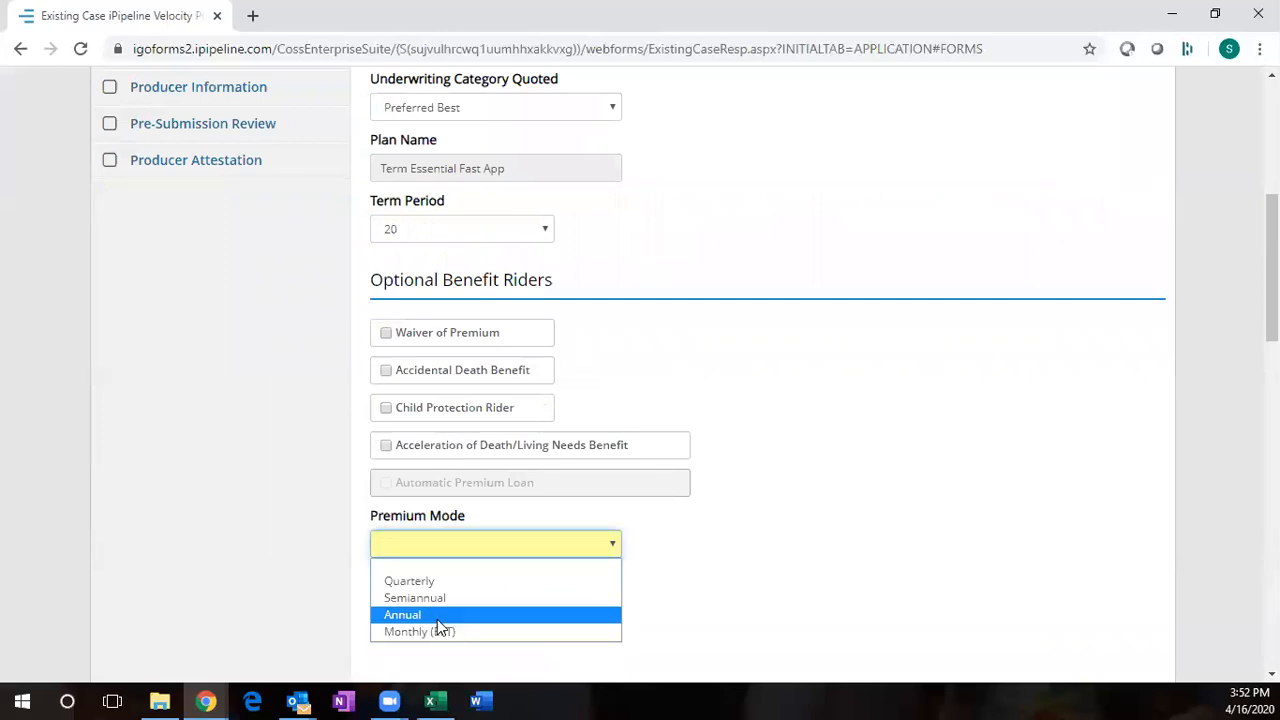
left_click(437, 615)
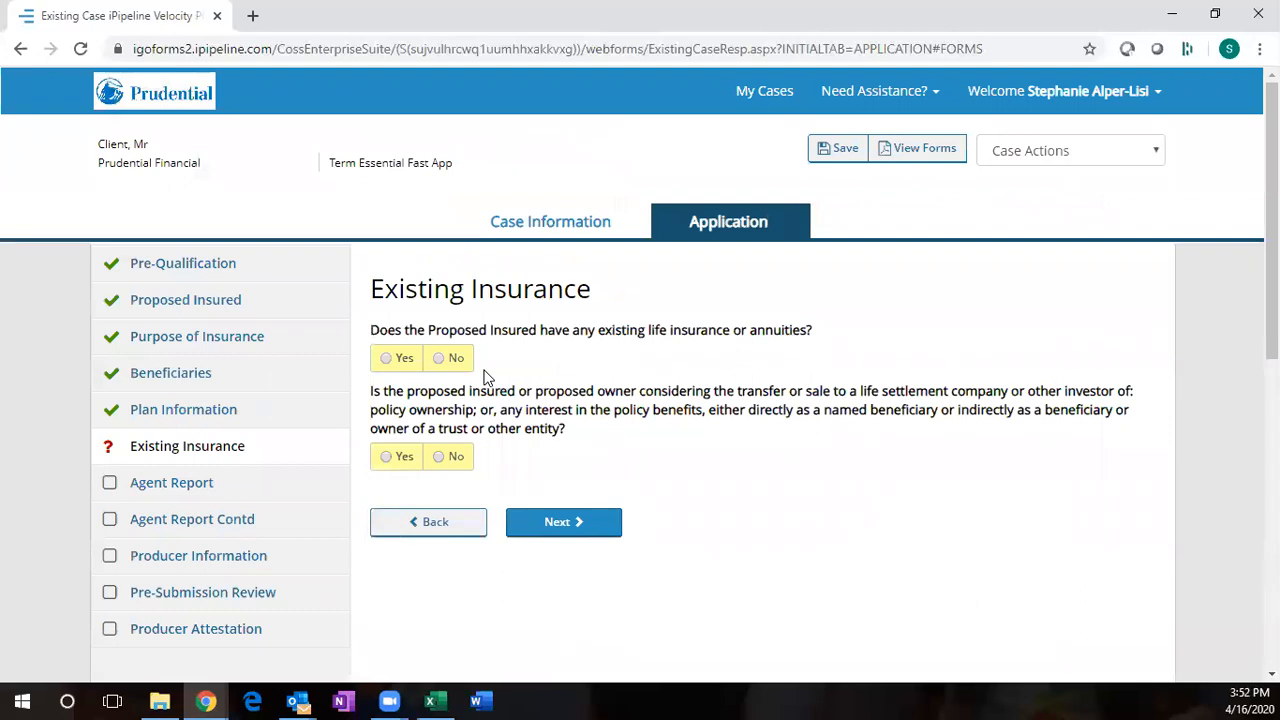
- Answer No to both existing insurance questions and mark Current Income as the initial premium source
left_click(395, 358)
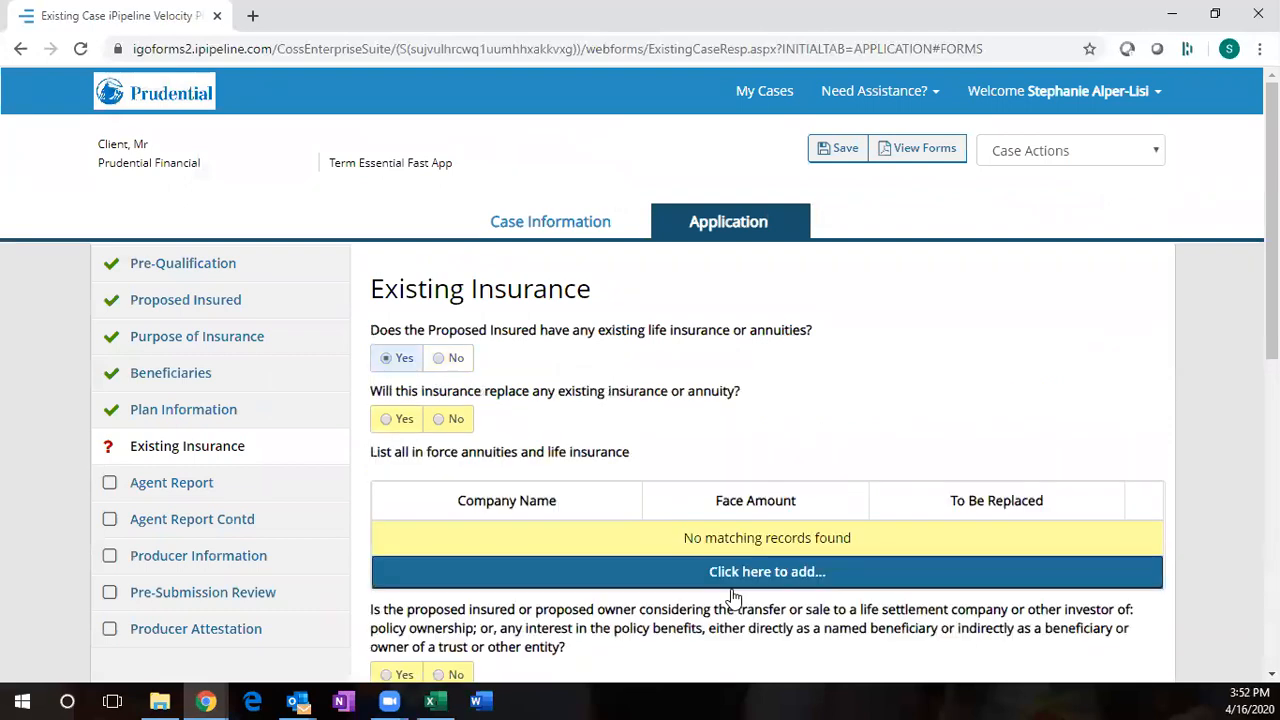
left_click(440, 359)
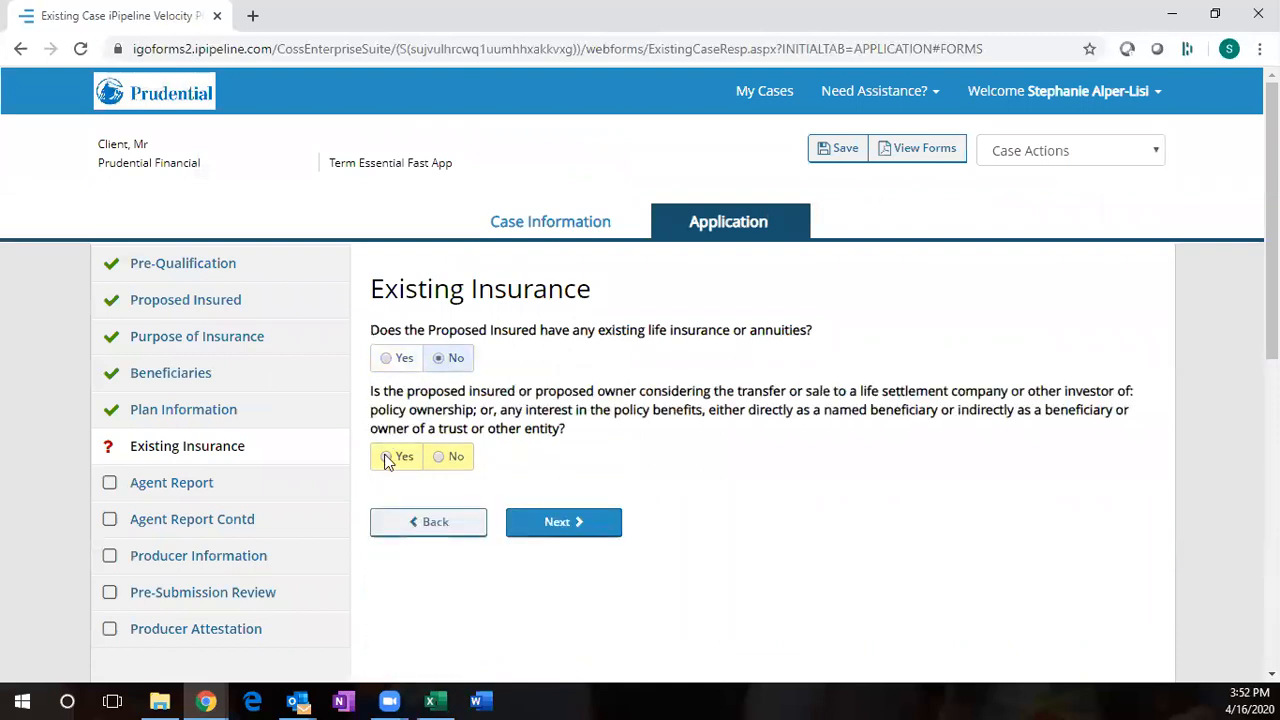
left_click(440, 457)
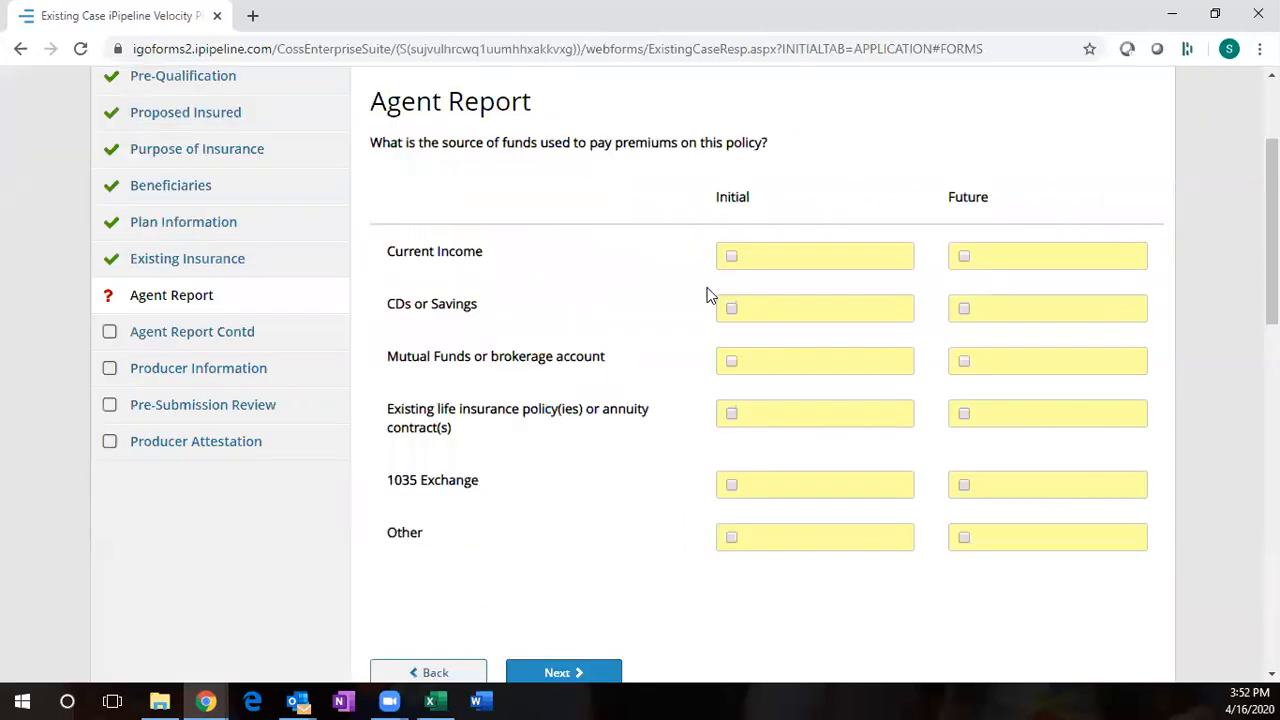
left_click(731, 256)
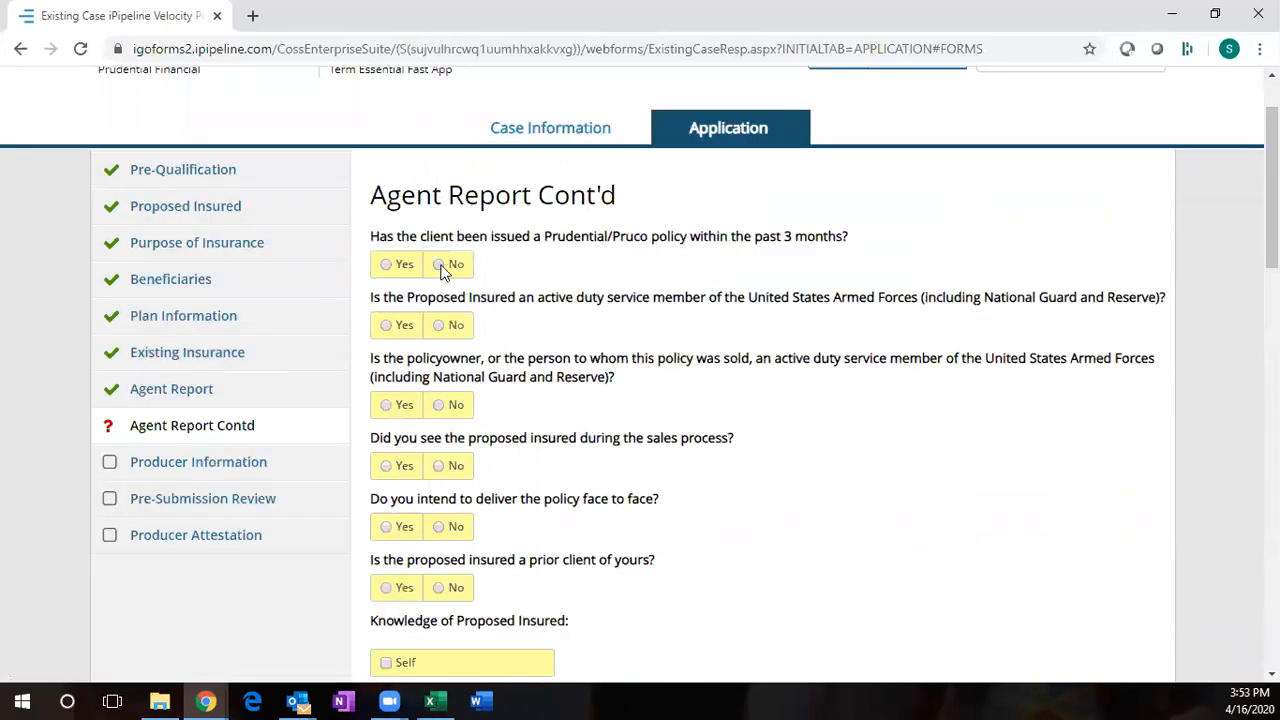
- Answer No to recent Prudential policy, active duty, seeing the insured, face-to-face delivery and prior client; mark knowledge Self
left_click(443, 266)
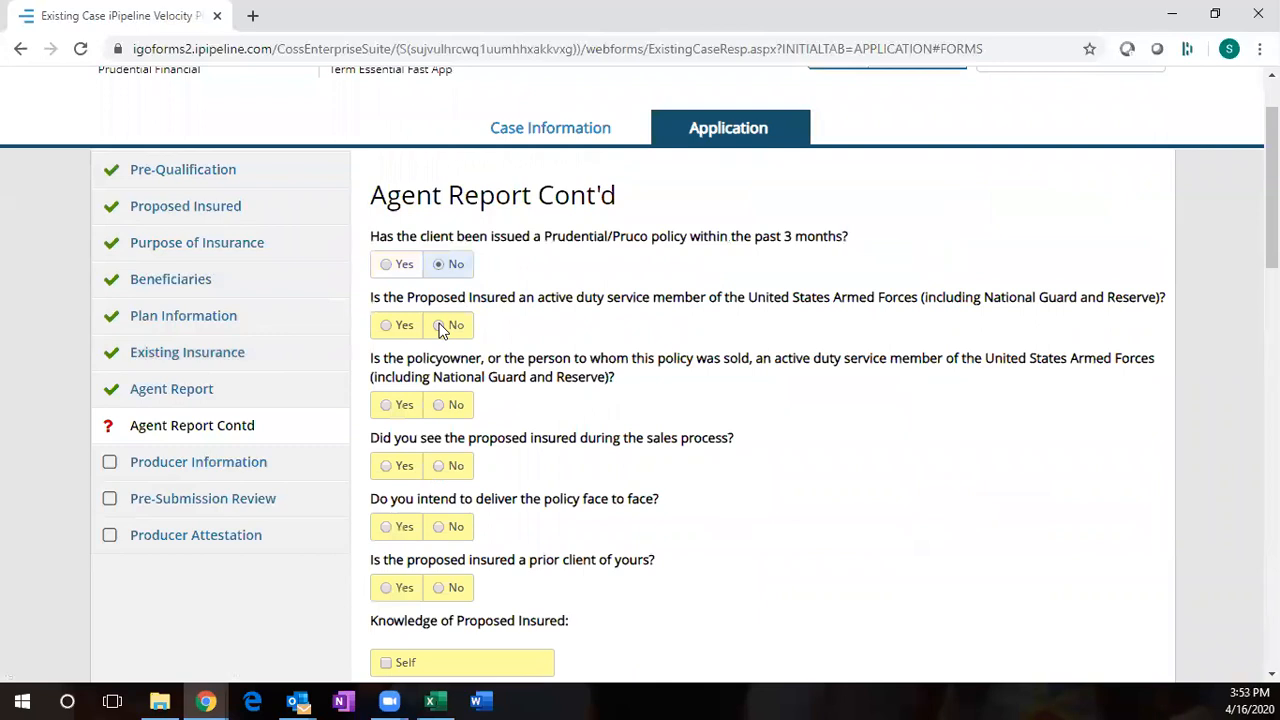
left_click(441, 327)
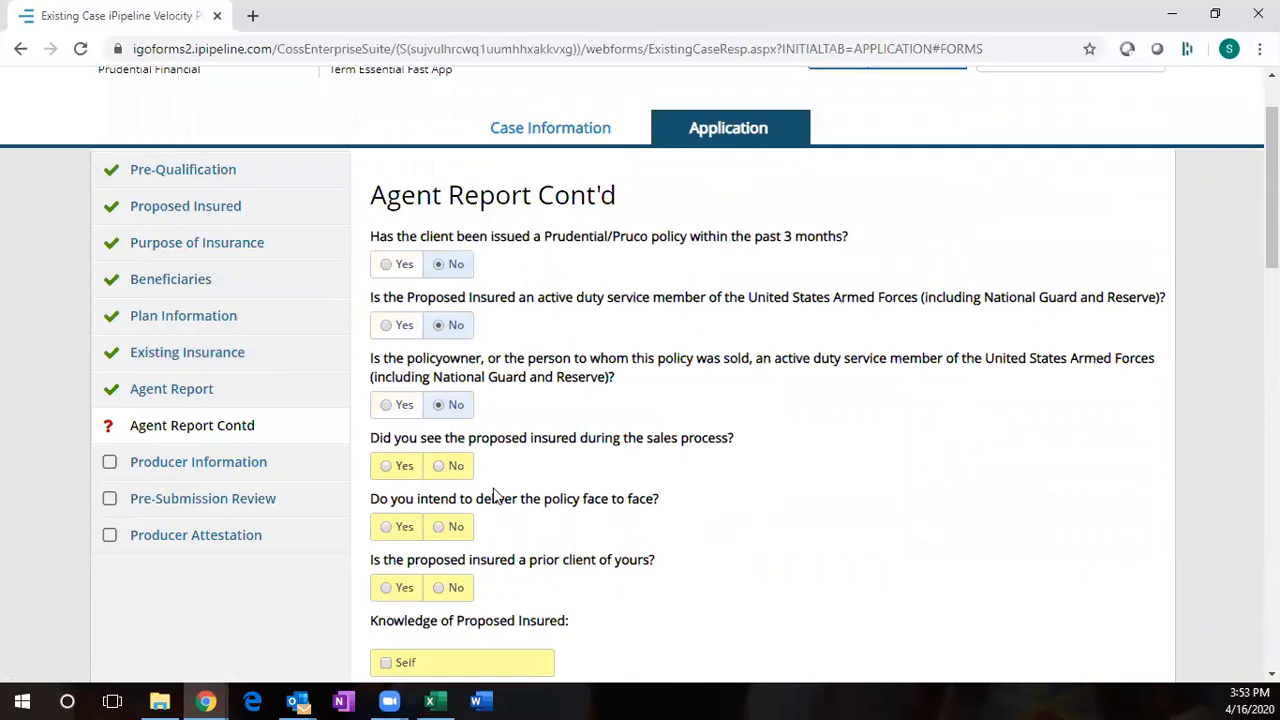
left_click(440, 466)
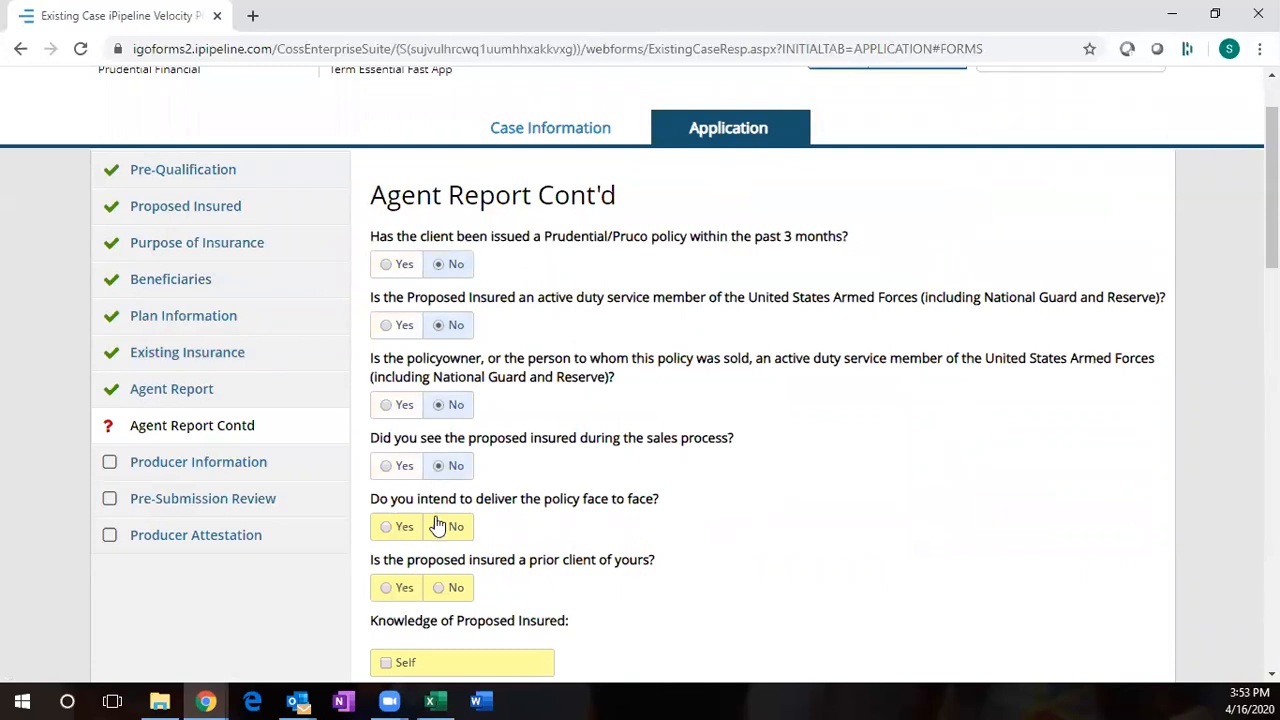
left_click(439, 527)
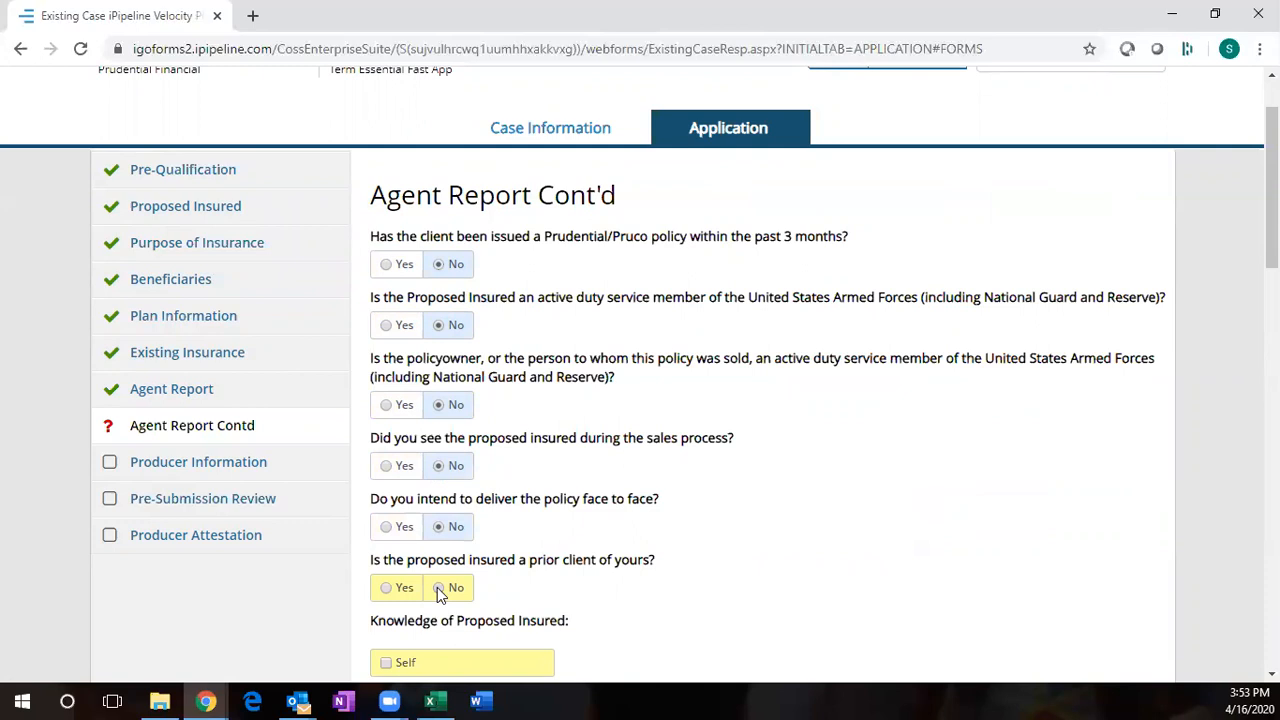
left_click(437, 588)
scroll(437, 588, "down", 2)
left_click(387, 475)
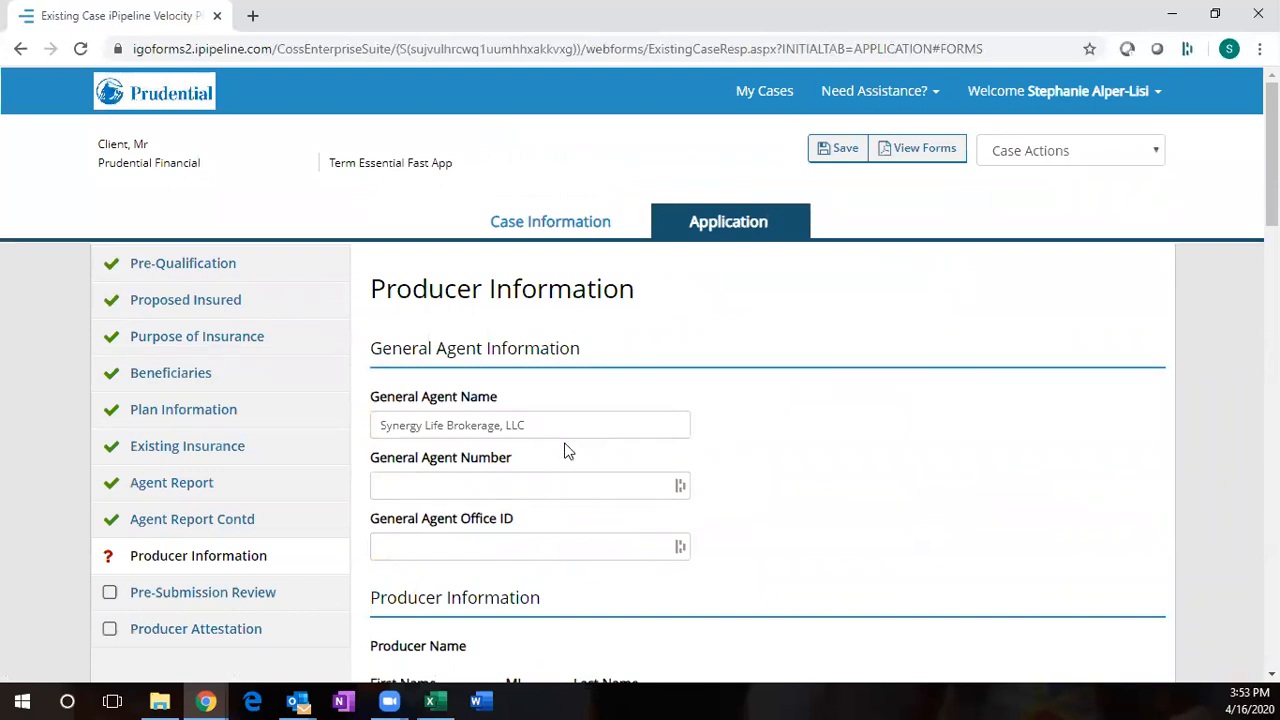
- Enter the producer's first and last name in Producer Information
scroll(565, 451, "down", 1)
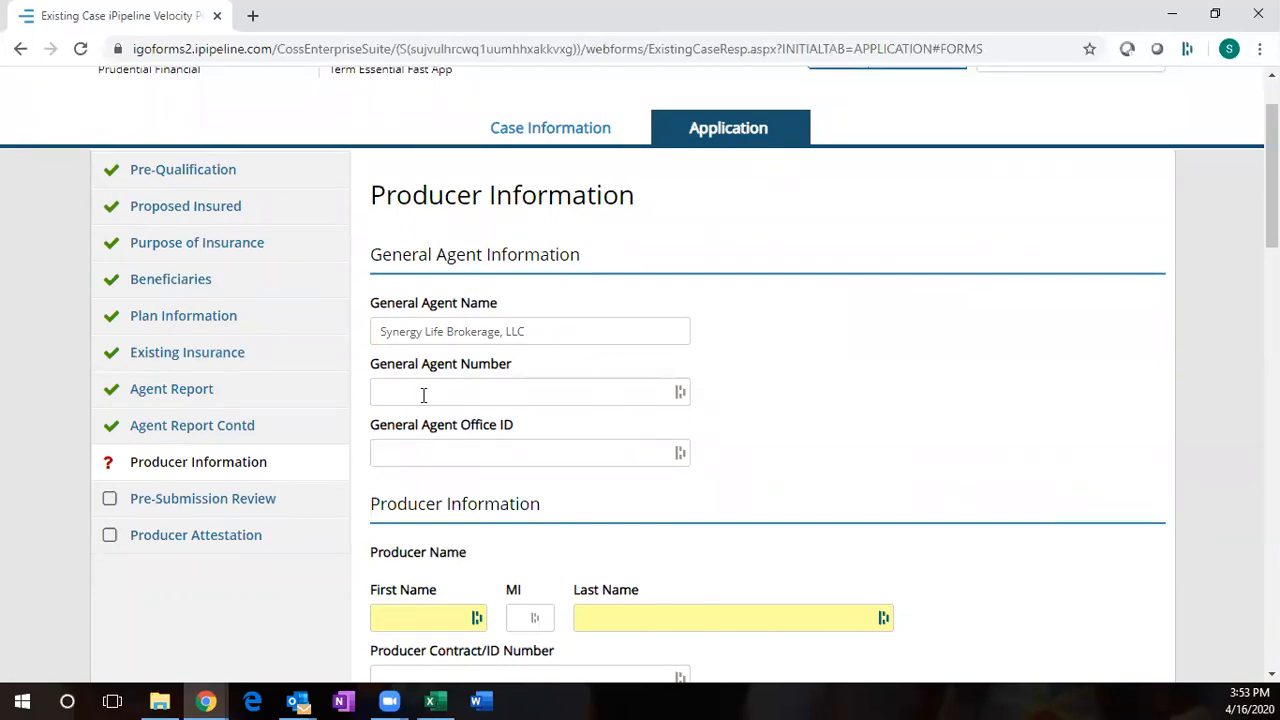
scroll(423, 395, "down", 1)
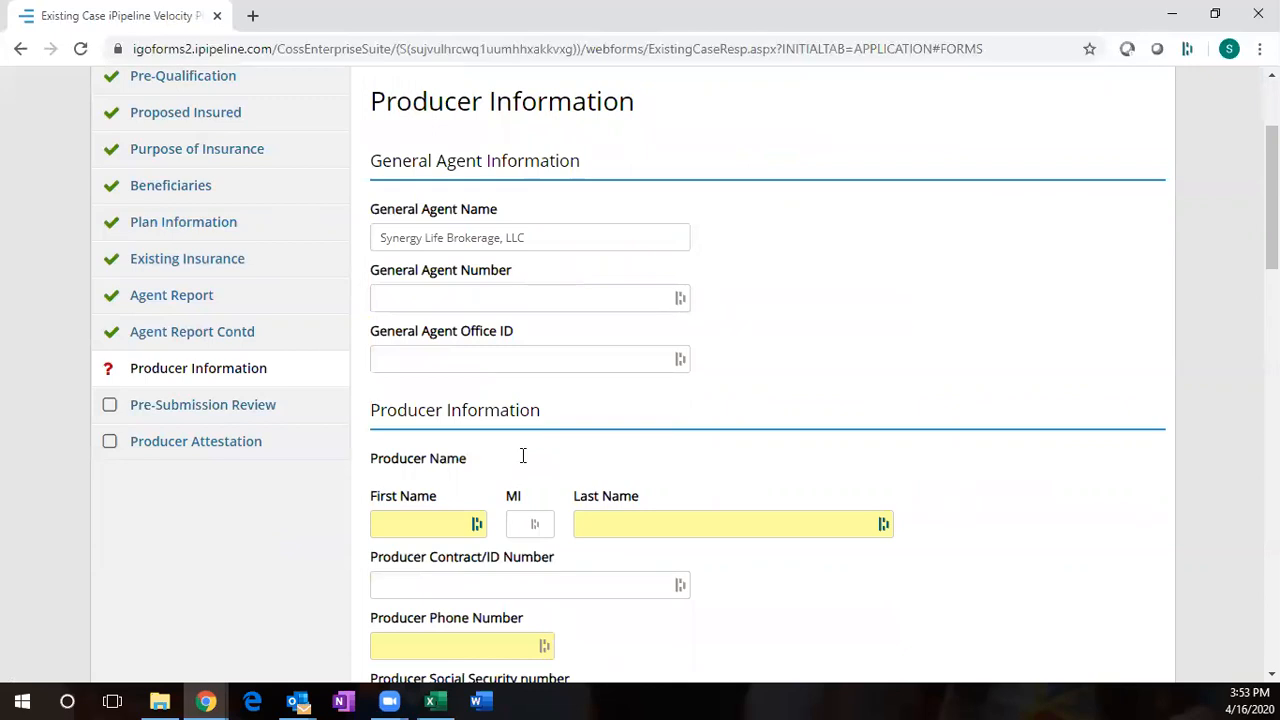
scroll(470, 445, "down", 1)
left_click(421, 431)
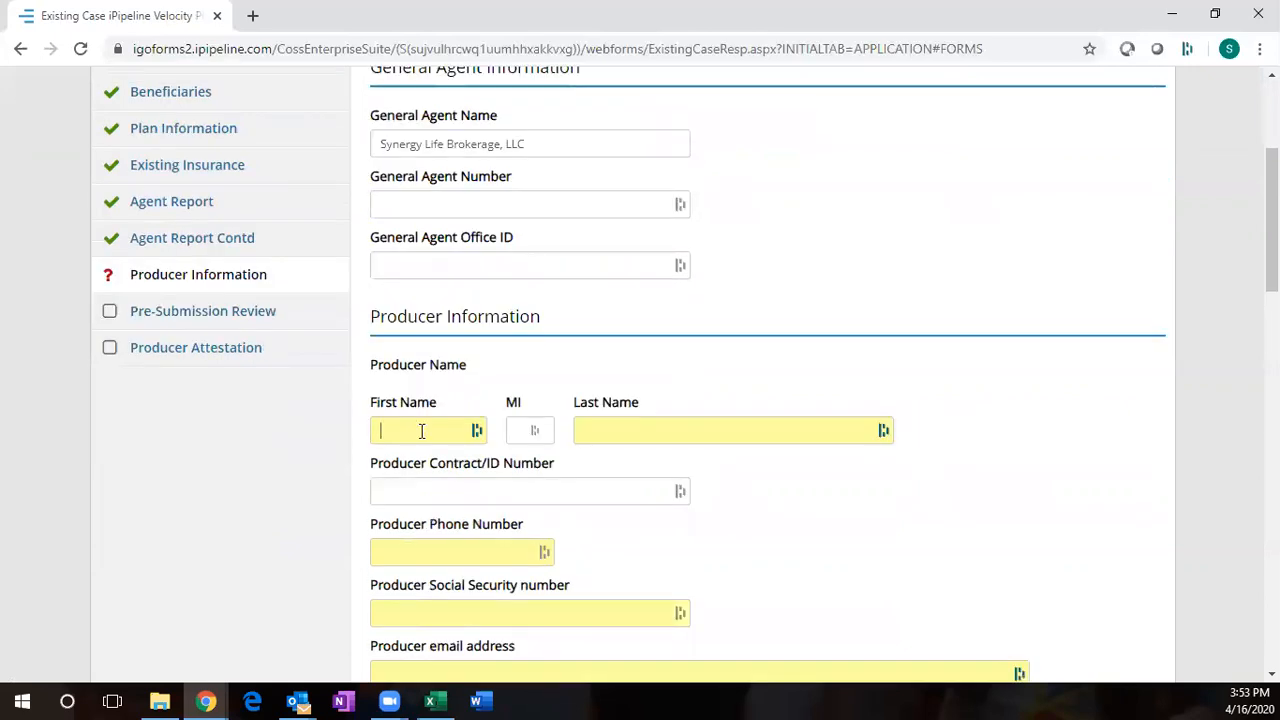
type("Jane")
key("Tab")
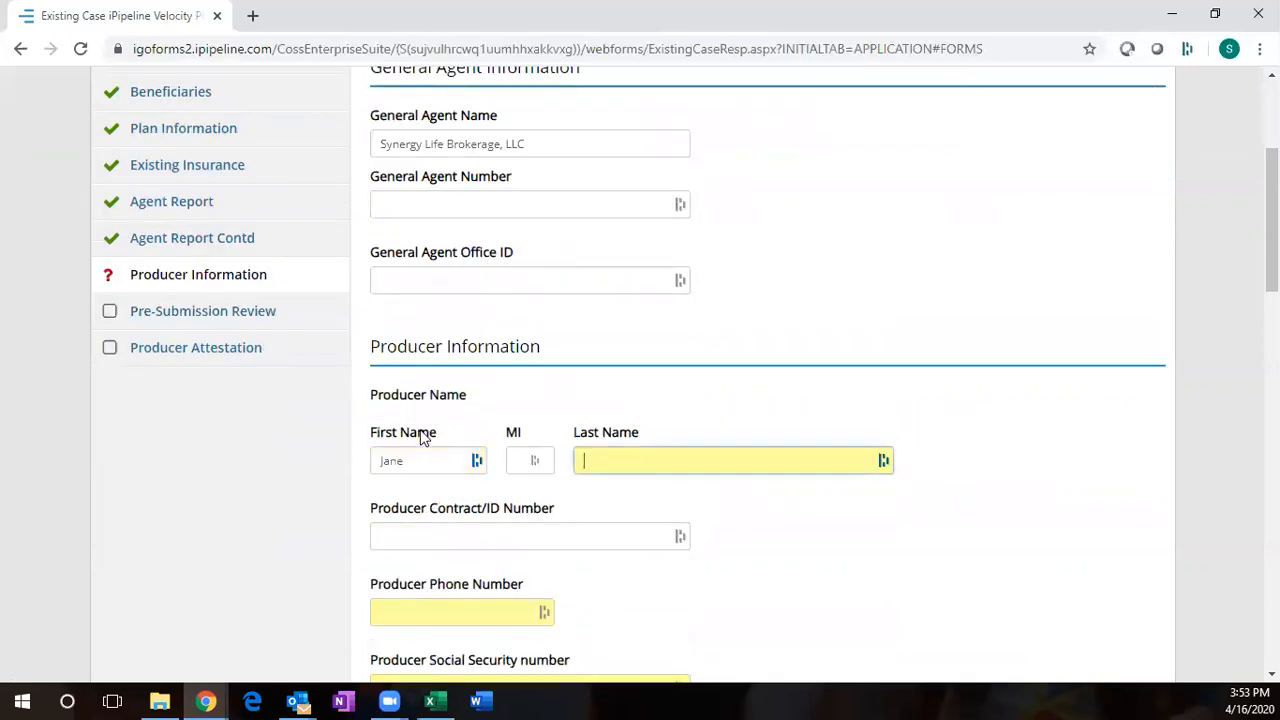
type("Smith")
key("Tab")
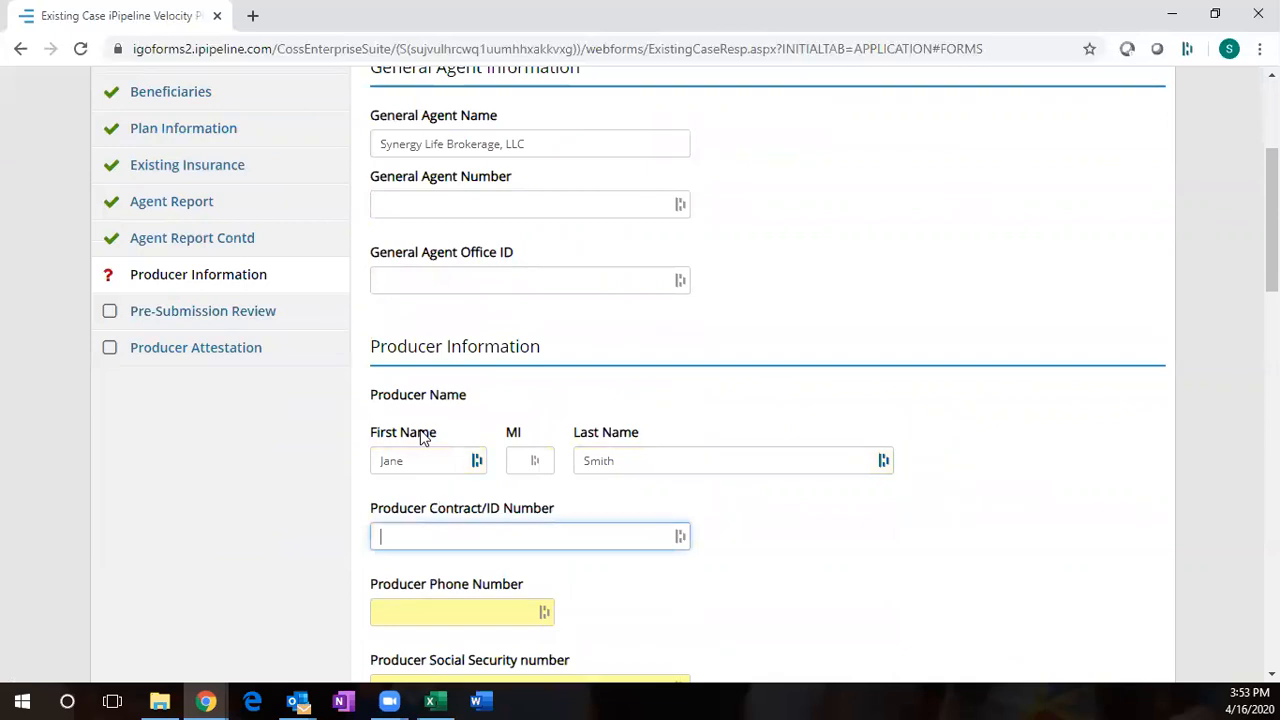
- Fill in the contract ID as pending, plus the producer's phone number and Social Security number
scroll(866, 477, "down", 2)
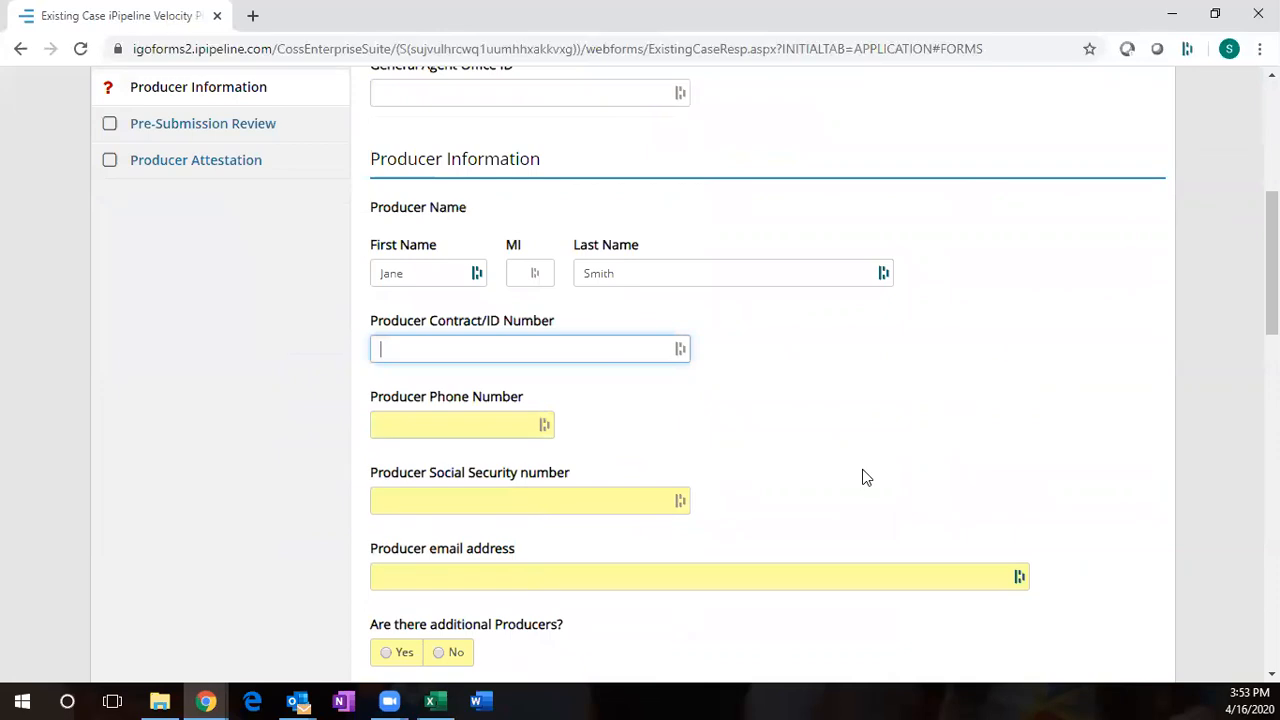
key("BackSpace")
key("BackSpace")
key("Tab")
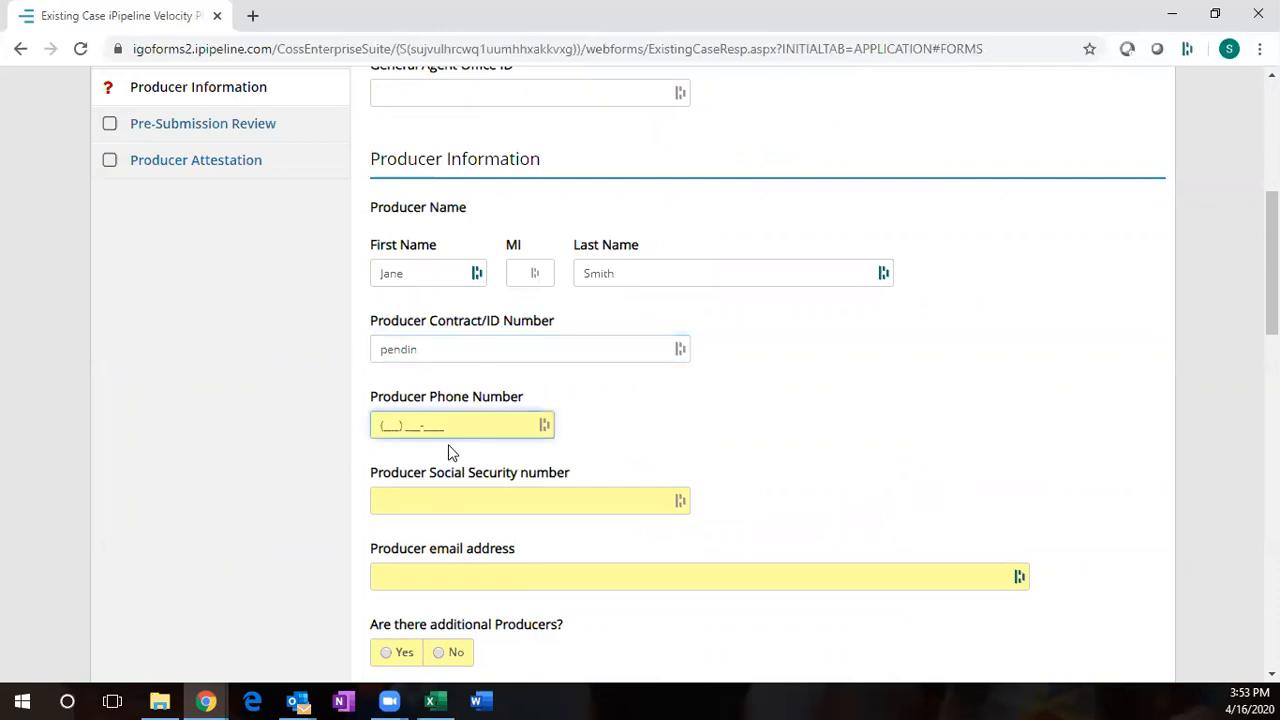
key("Tab")
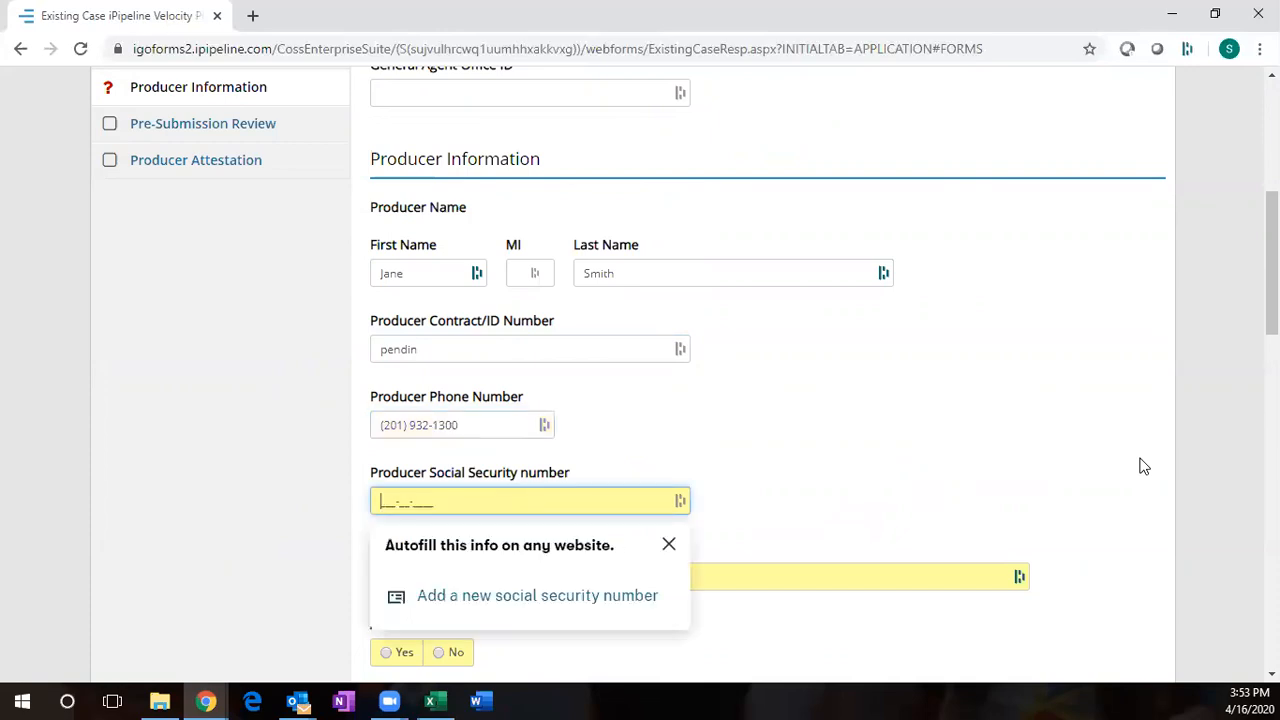
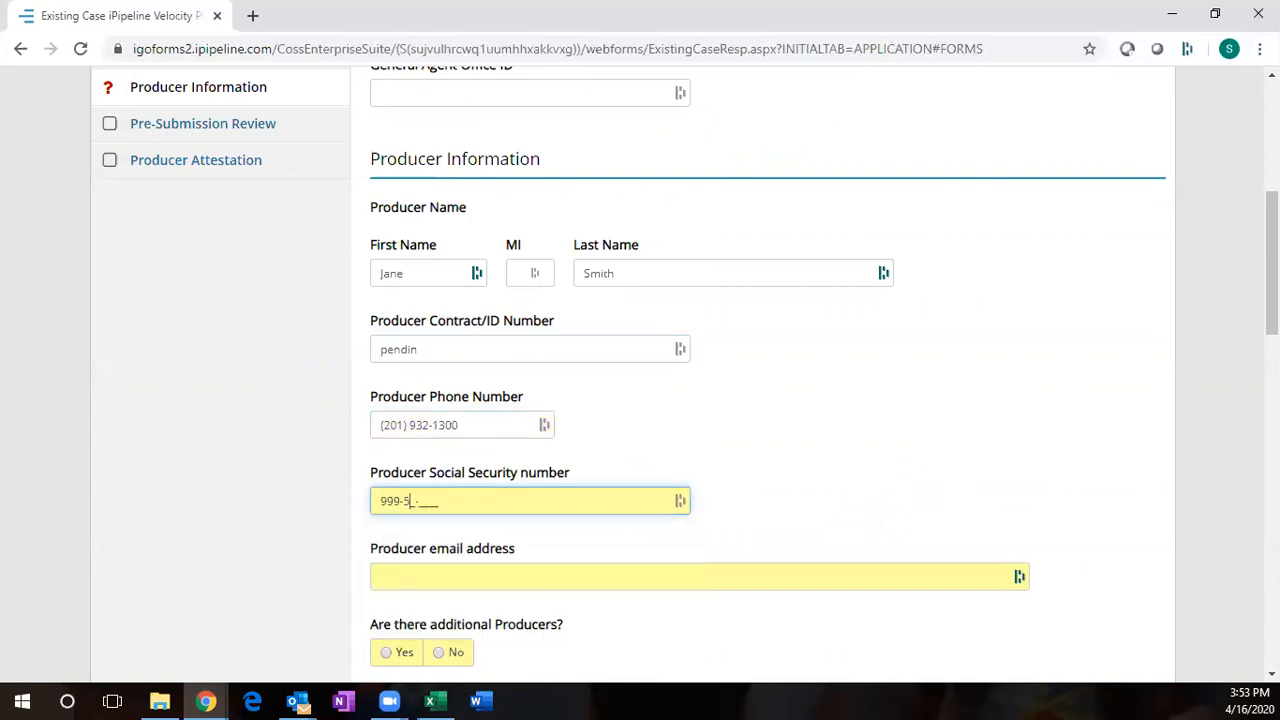
- Enter the producer's e-mail address and answer No to additional producers
key("Tab")
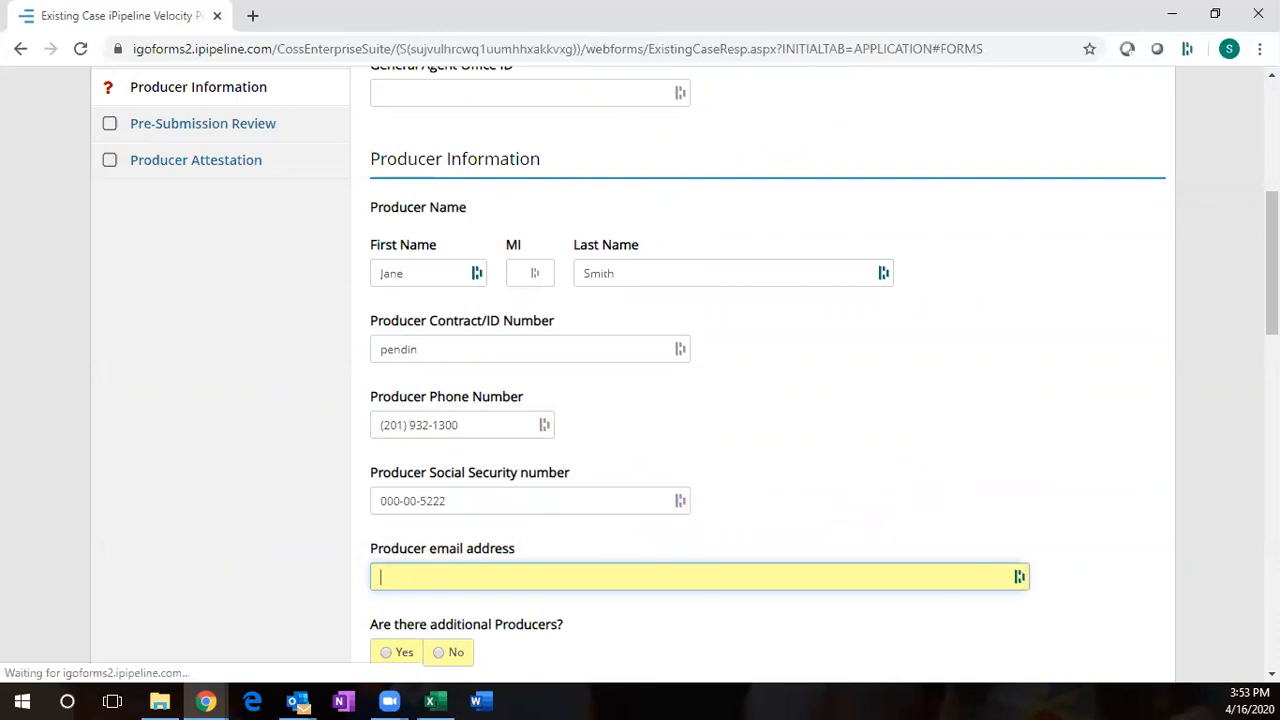
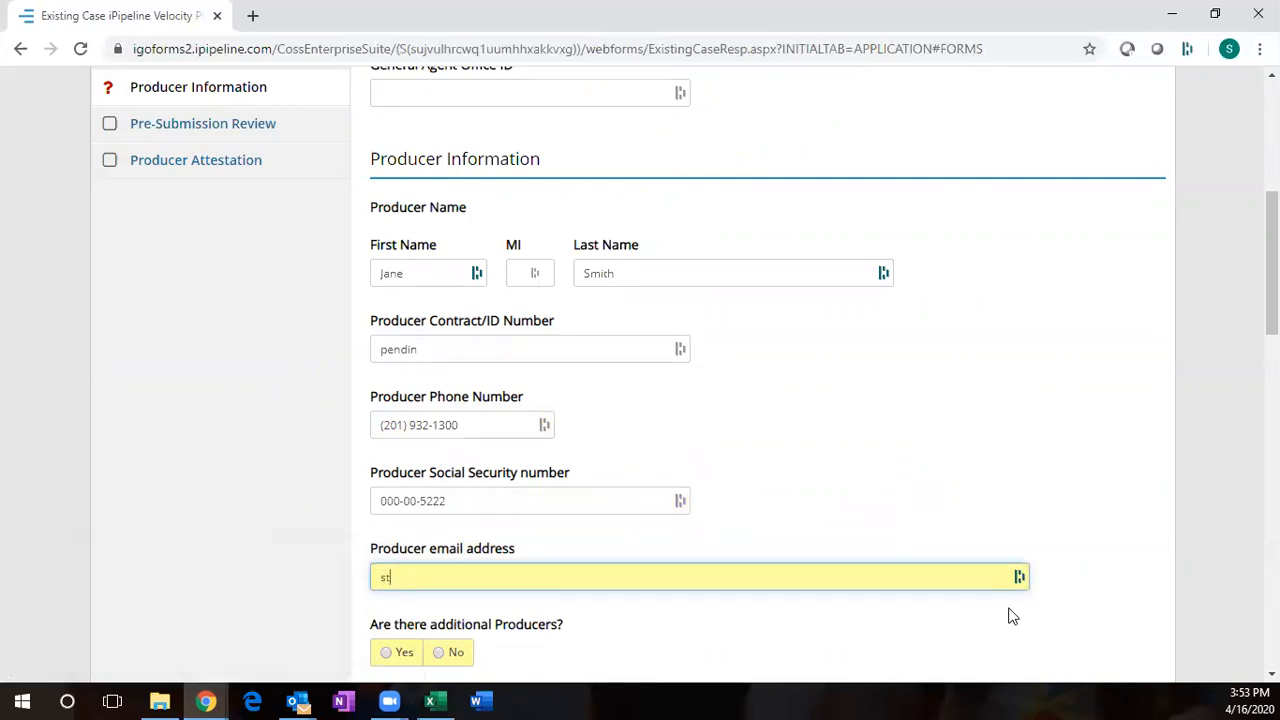
key("Tab")
scroll(1013, 616, "down", 2)
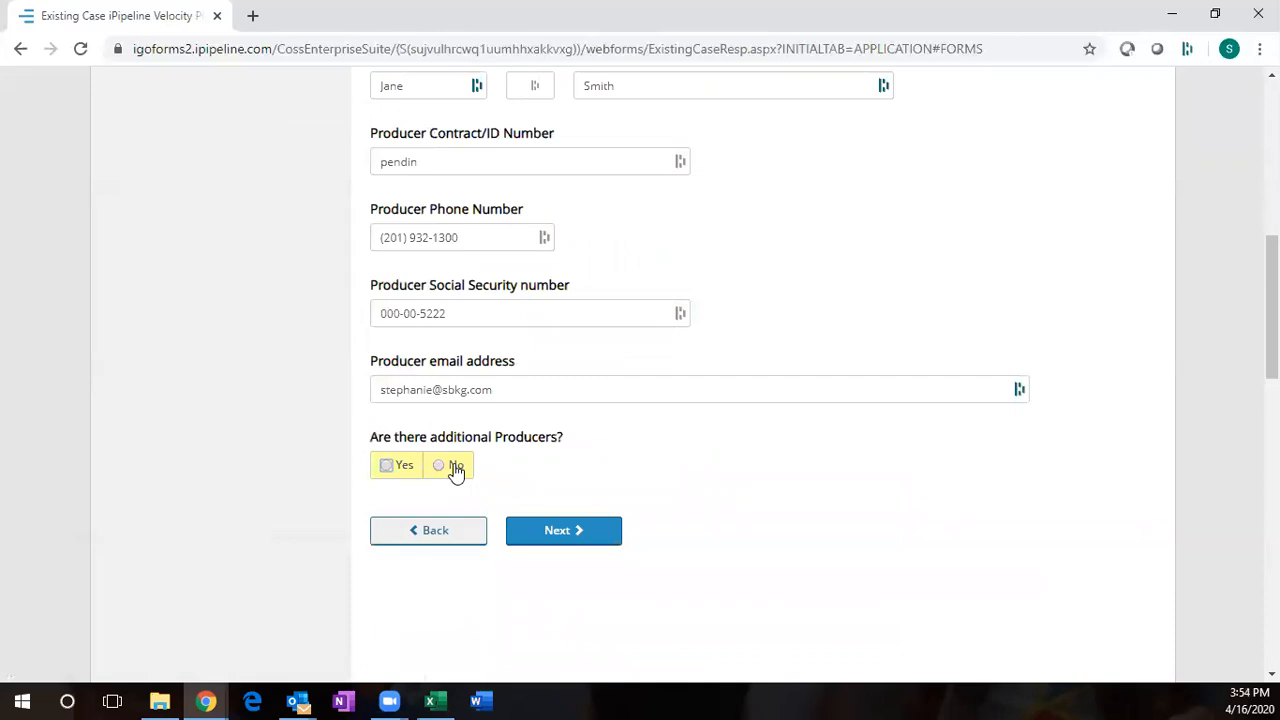
left_click(455, 466)
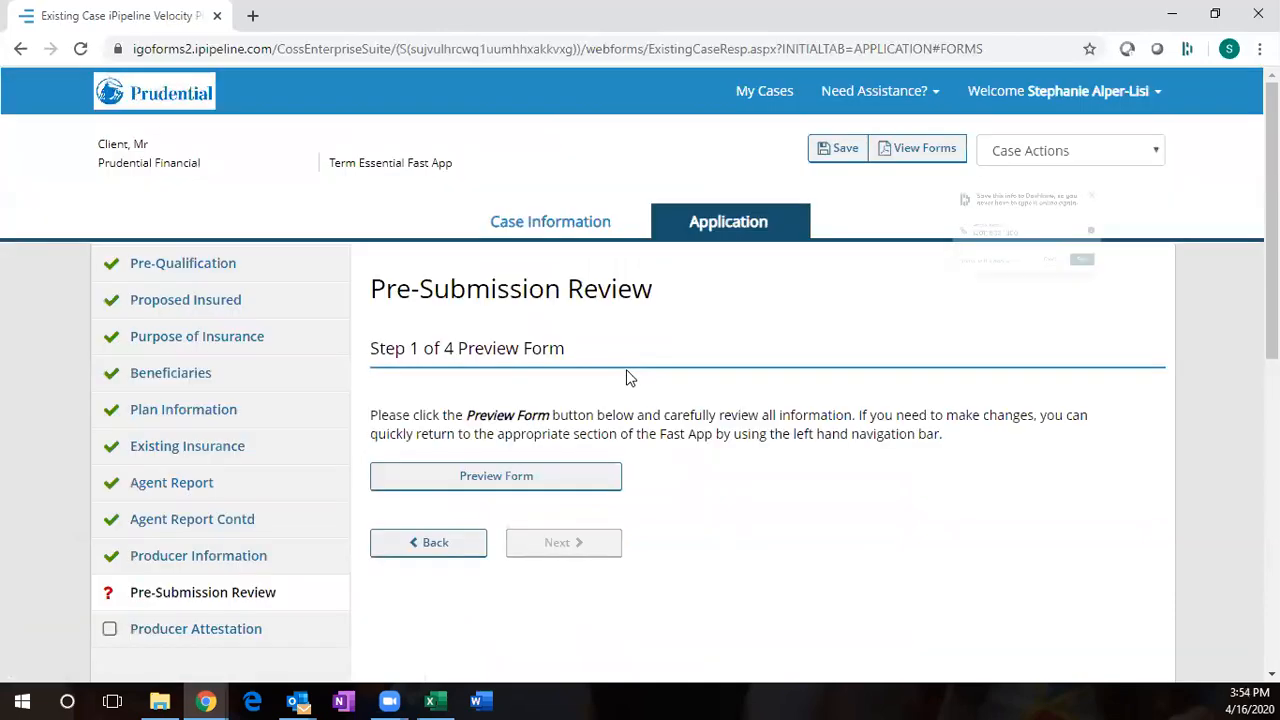
- Generate a Preview Form of the completed application from Pre-Submission Review
scroll(640, 400, "down", 1)
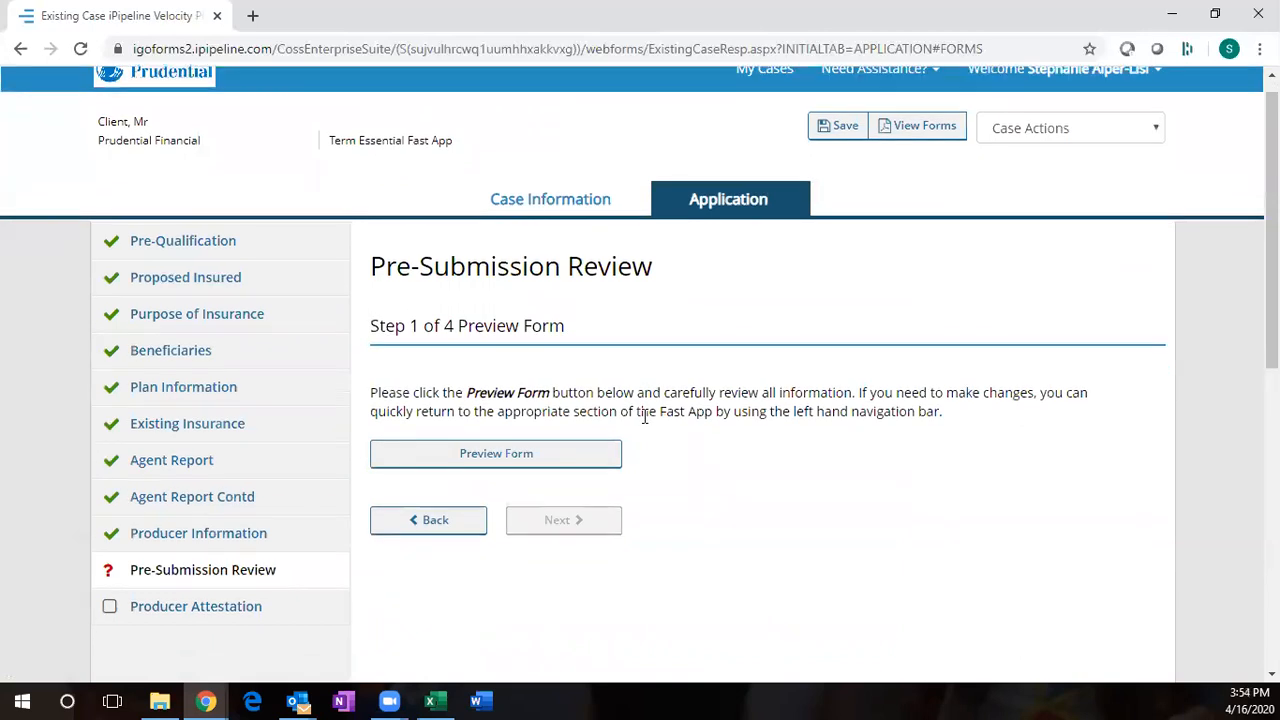
scroll(650, 256, "down", 1)
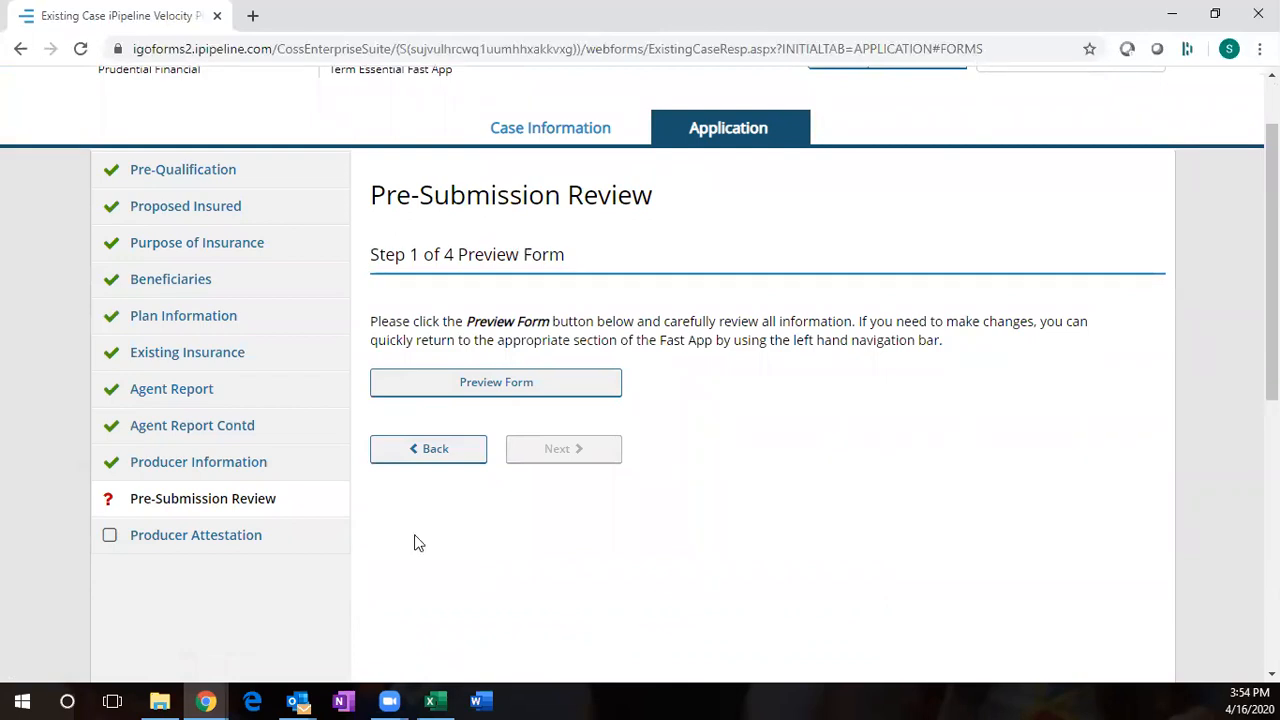
left_click(505, 386)
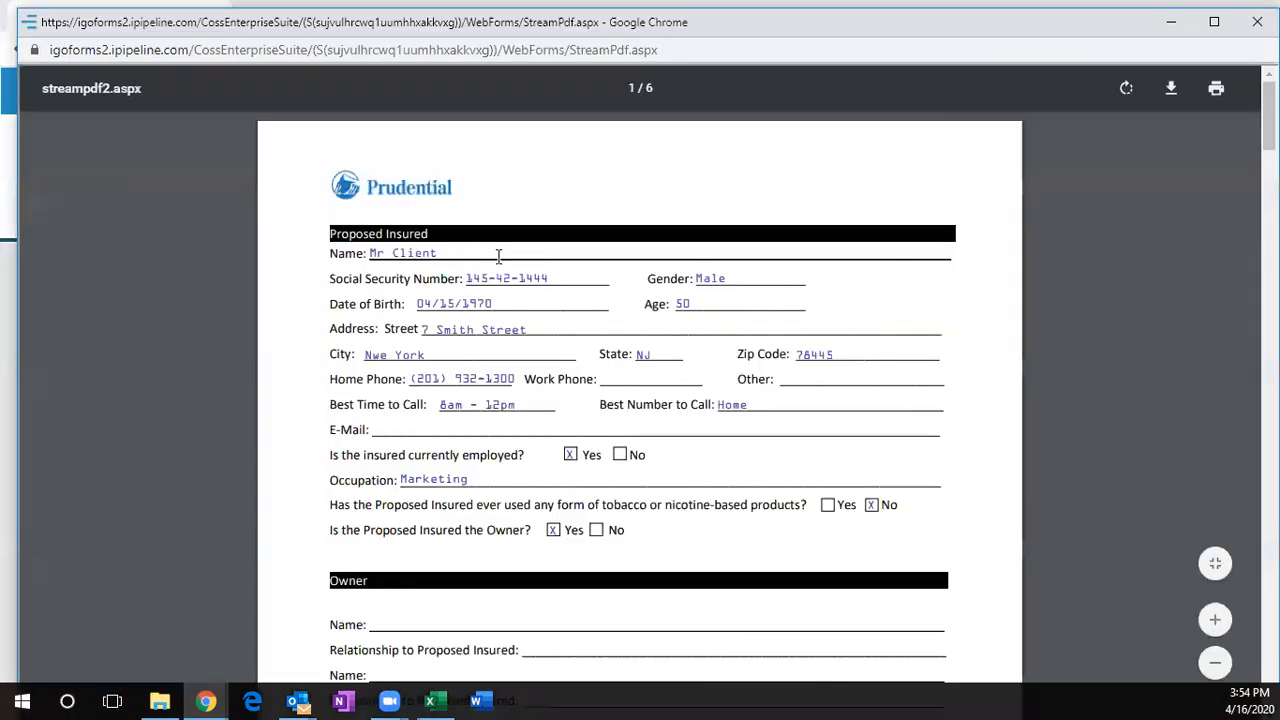
- Look through the six-page application preview PDF, then close it
scroll(328, 322, "down", 20)
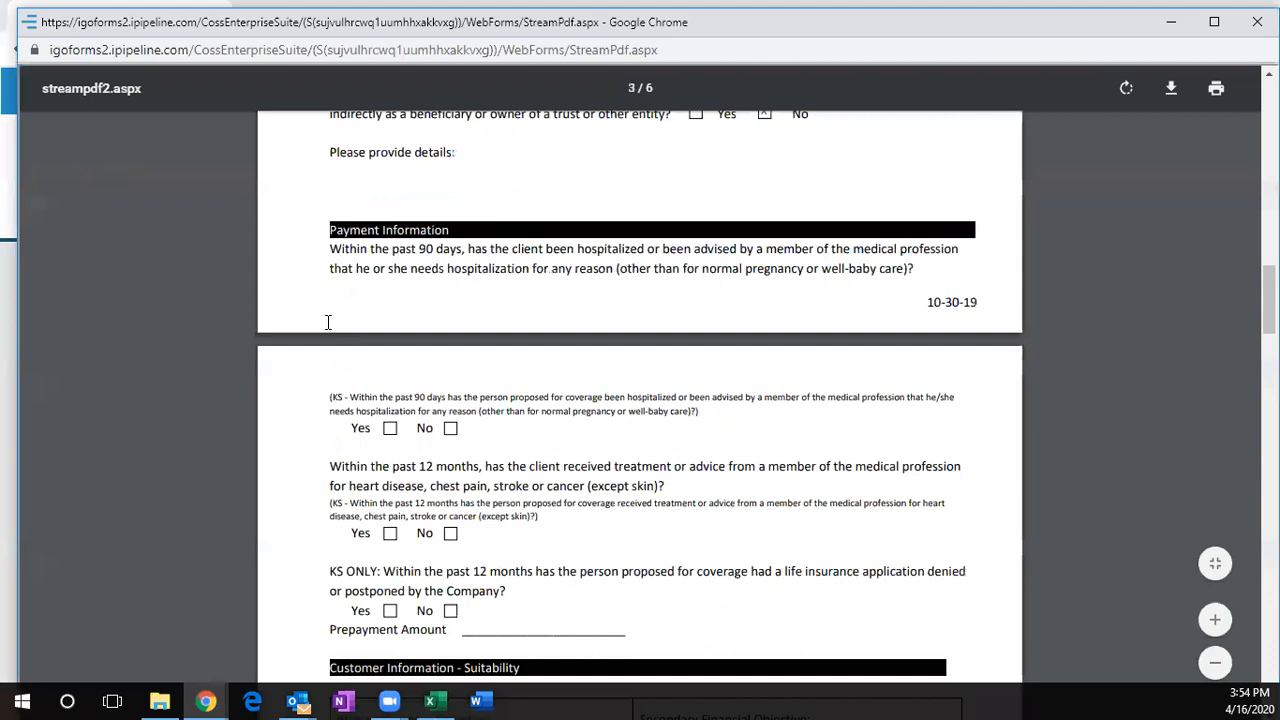
scroll(329, 323, "down", 20)
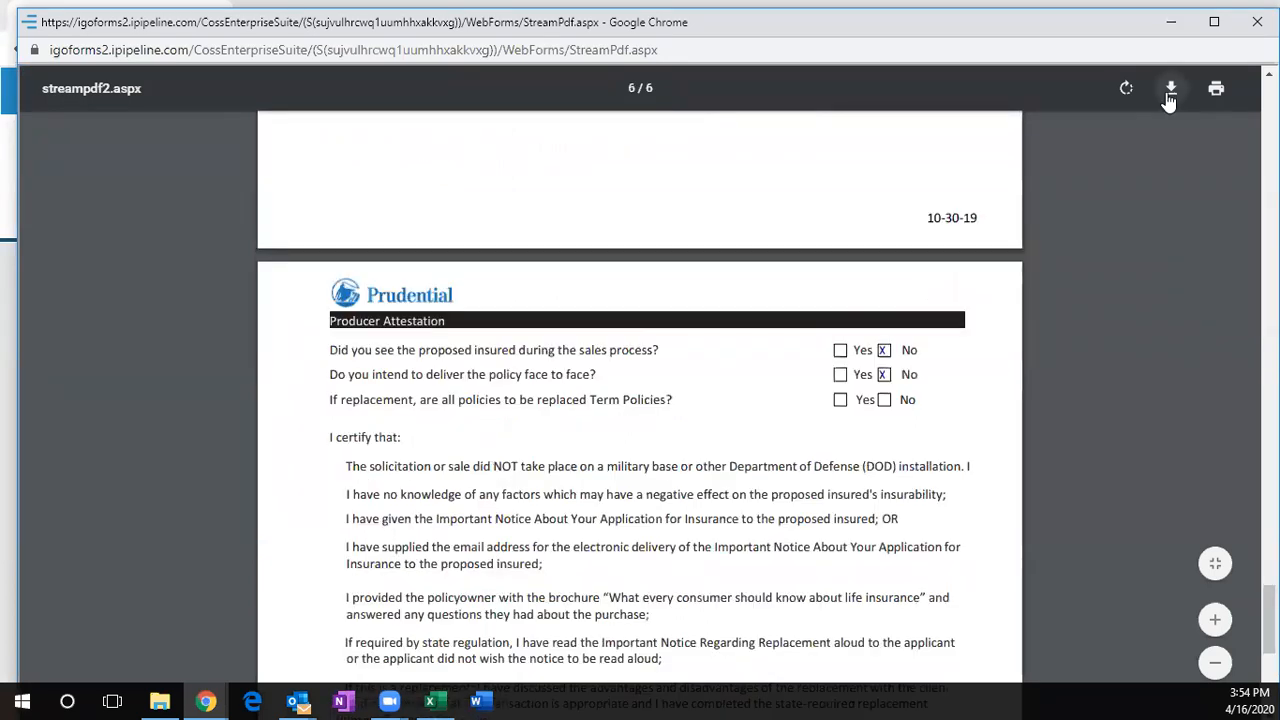
scroll(328, 383, "down", 5)
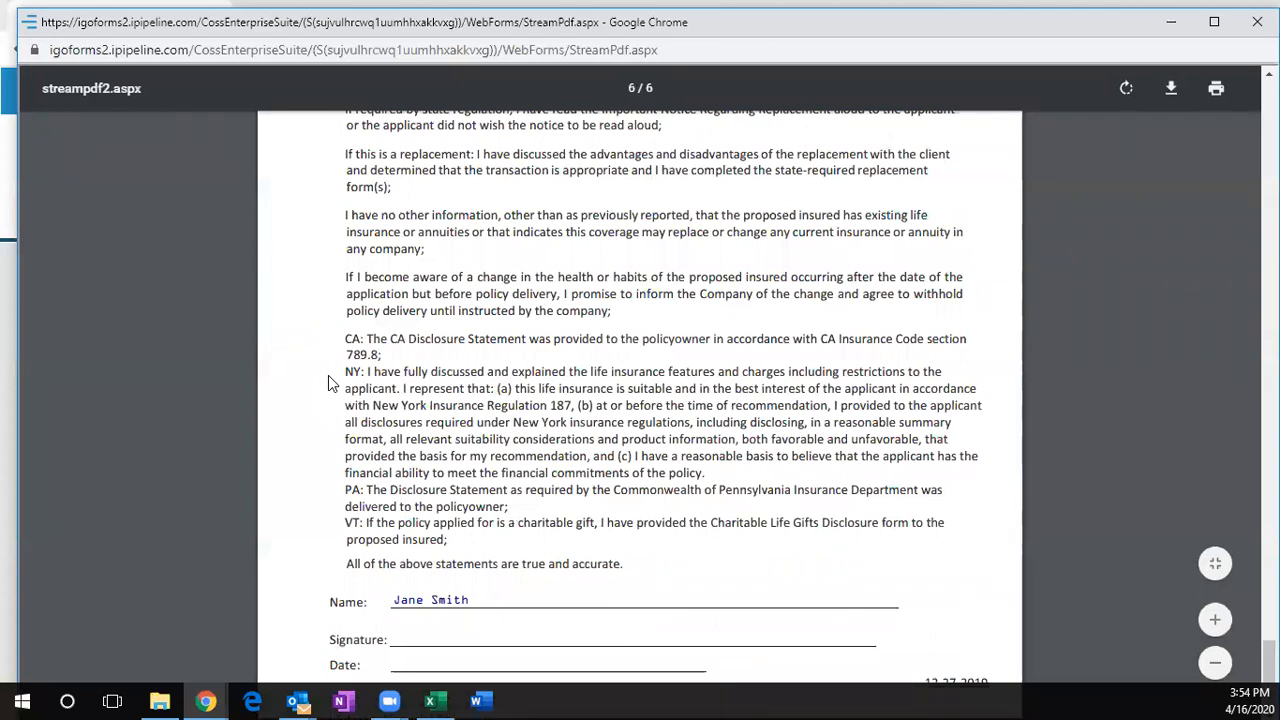
scroll(328, 383, "up", 20)
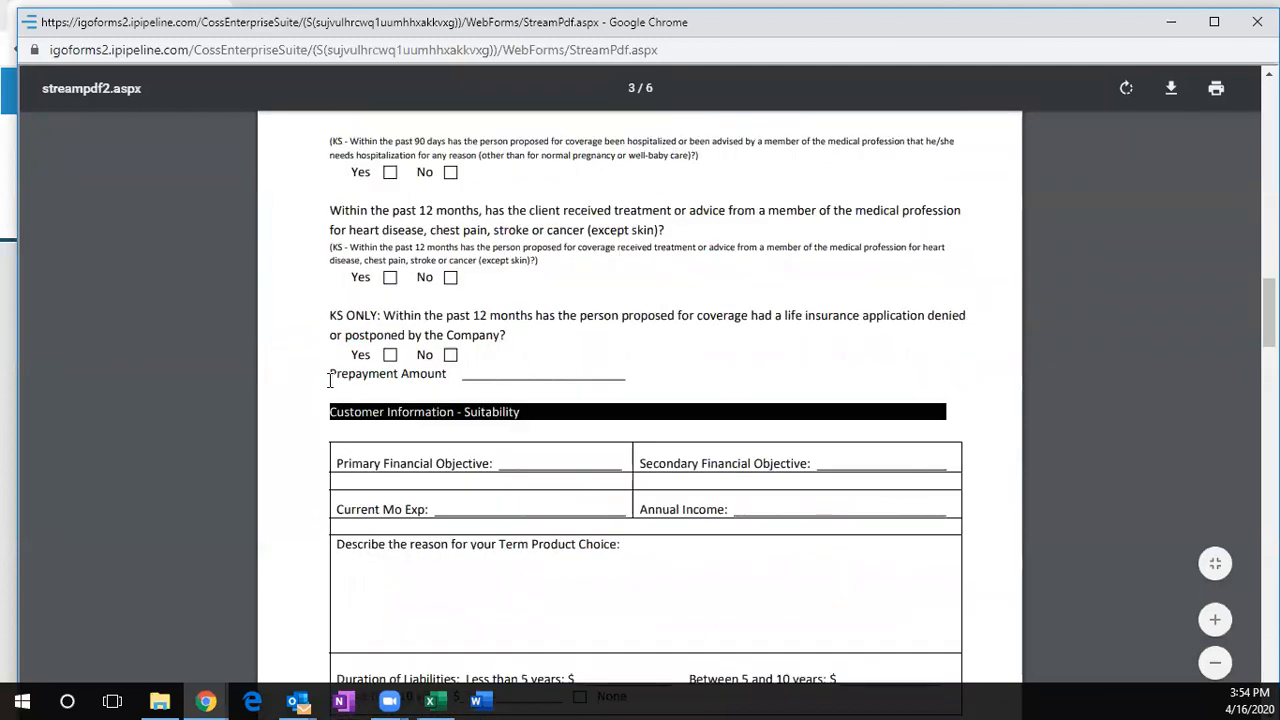
left_click(1257, 22)
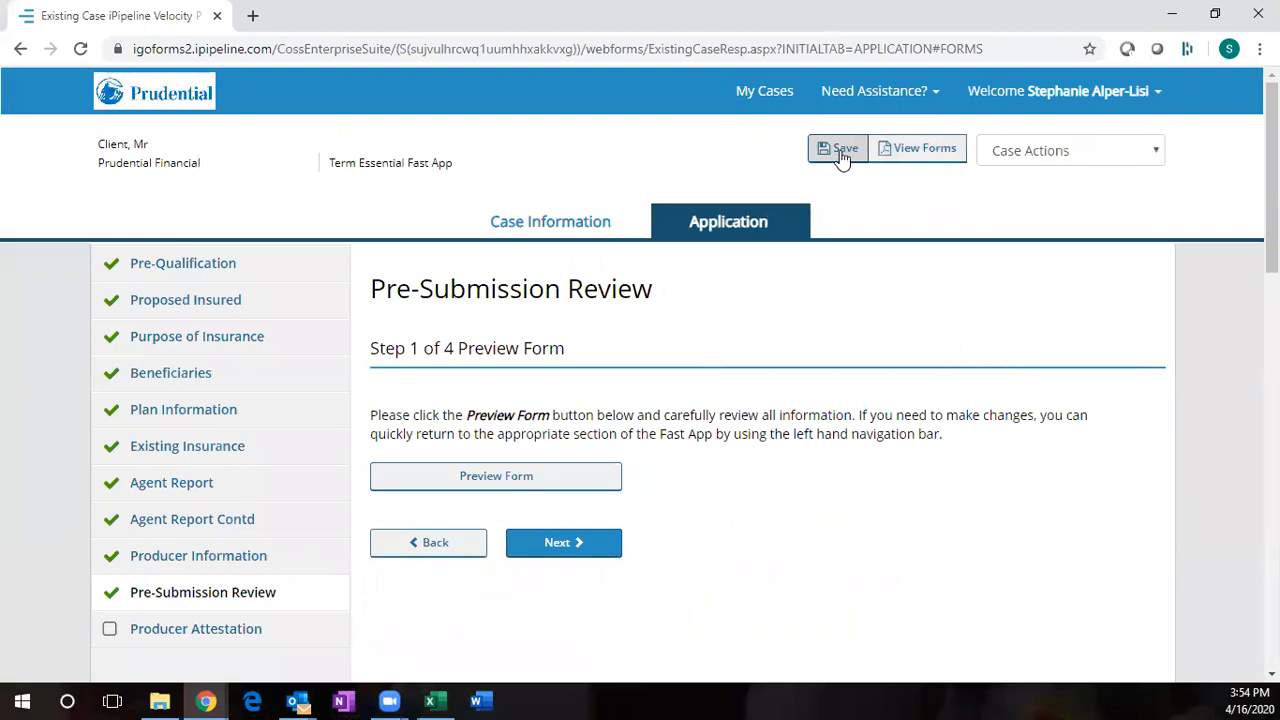
- Advance to Producer Attestation and tick the acknowledgement and agreement checkbox
left_click(1155, 150)
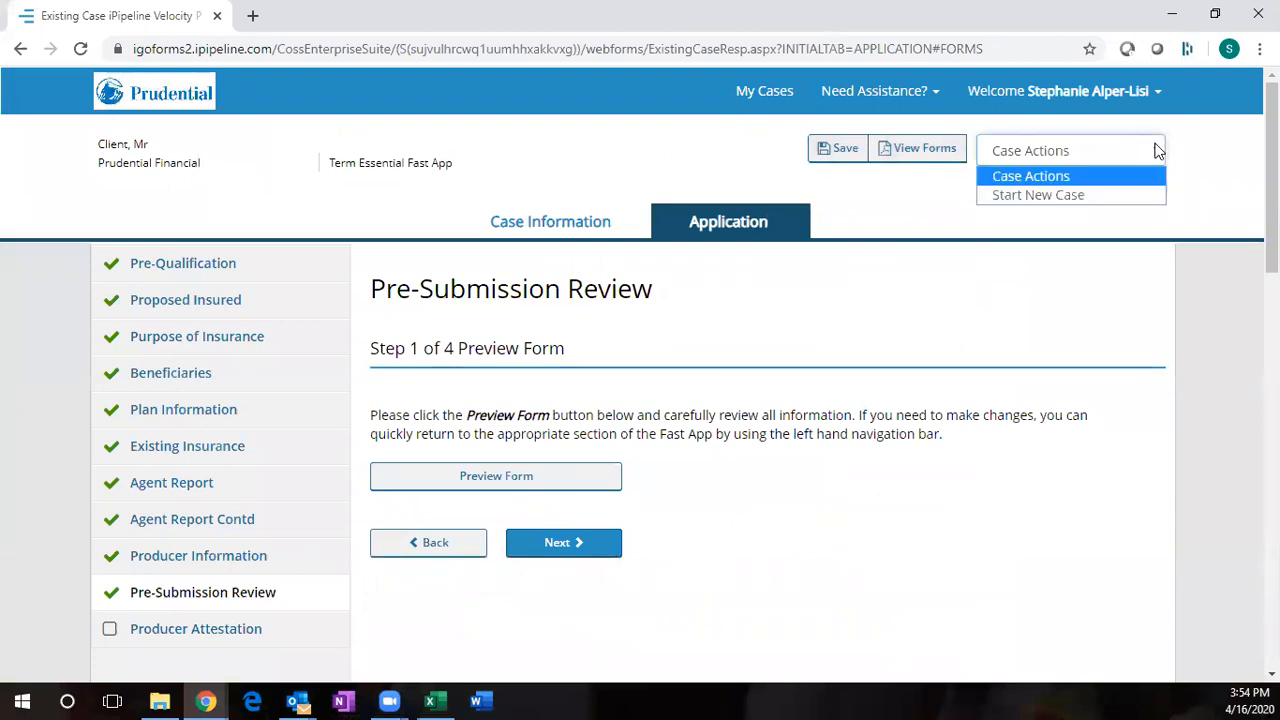
left_click(1155, 145)
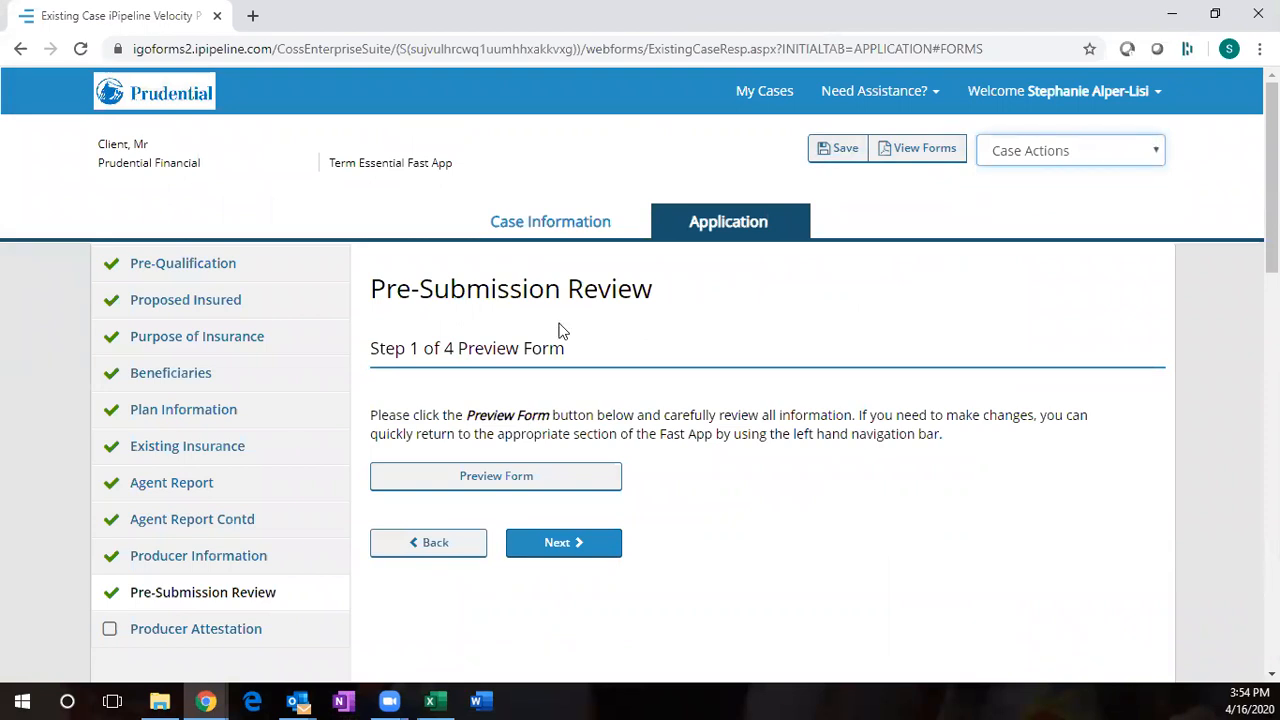
left_click(550, 544)
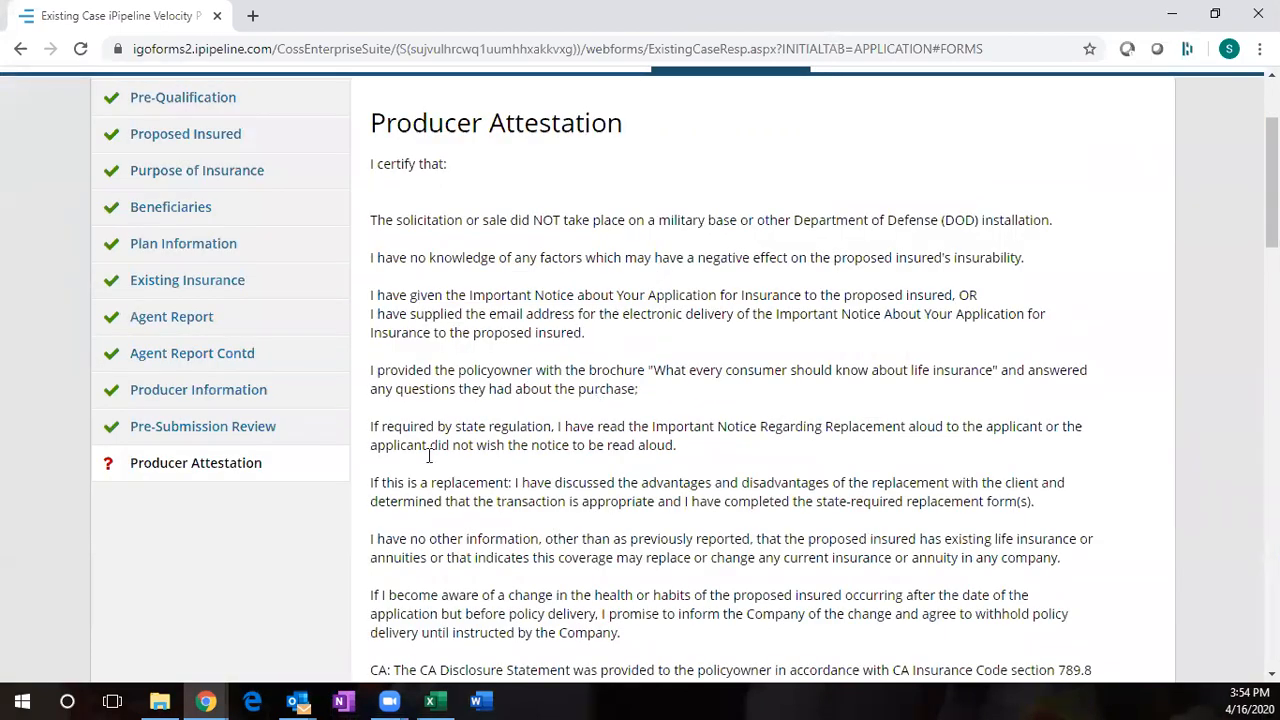
scroll(430, 456, "down", 5)
scroll(430, 456, "down", 2)
left_click(387, 372)
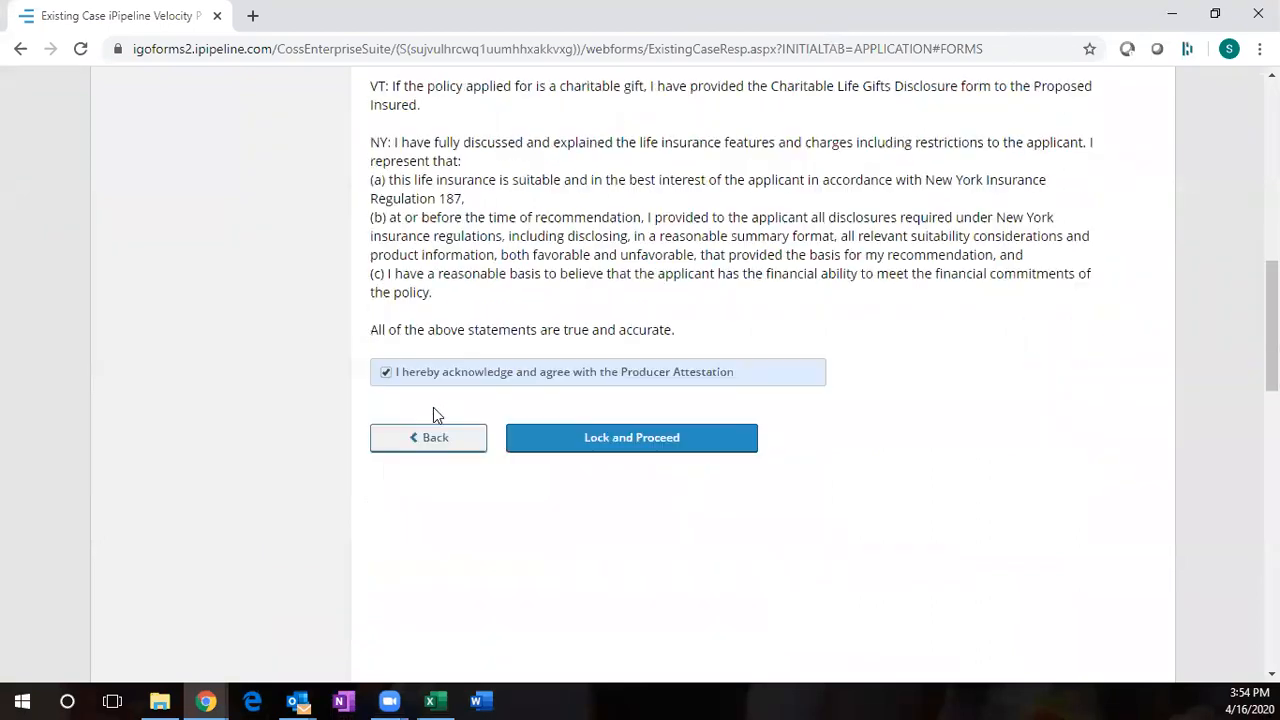
- Lock the application answers and proceed to the Apply e-Signature step
left_click(613, 442)
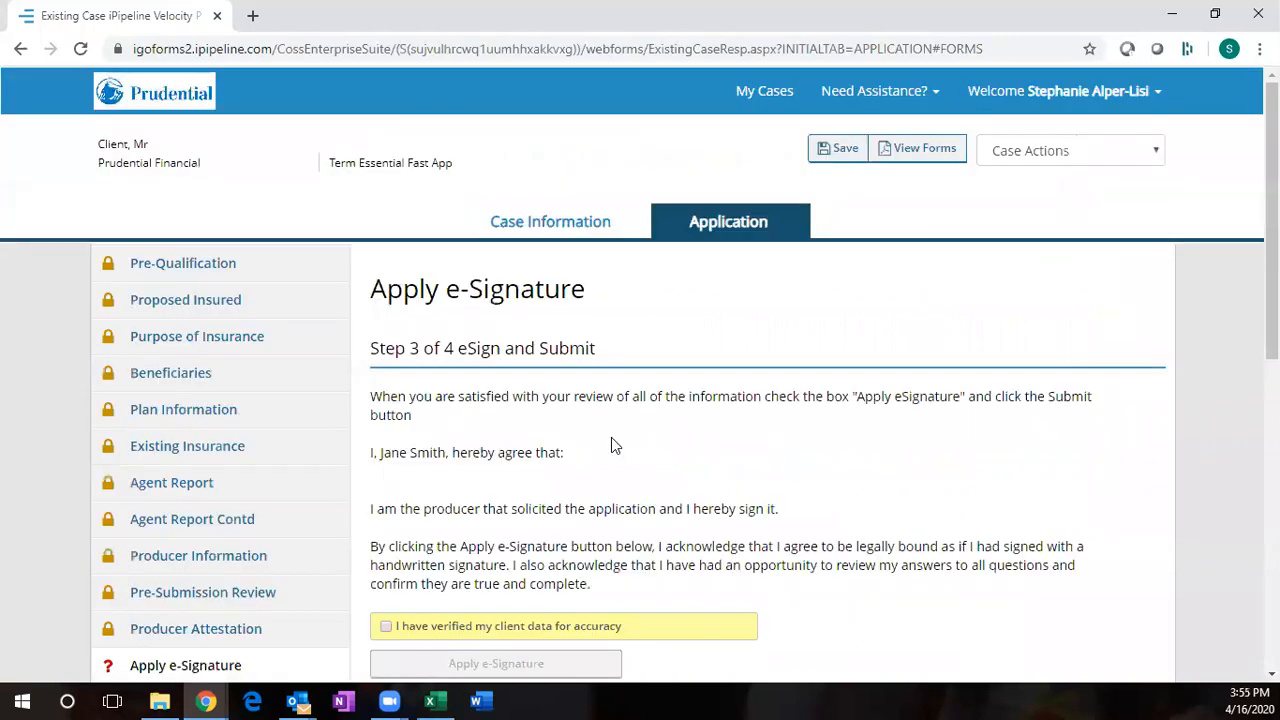
scroll(614, 446, "down", 1)
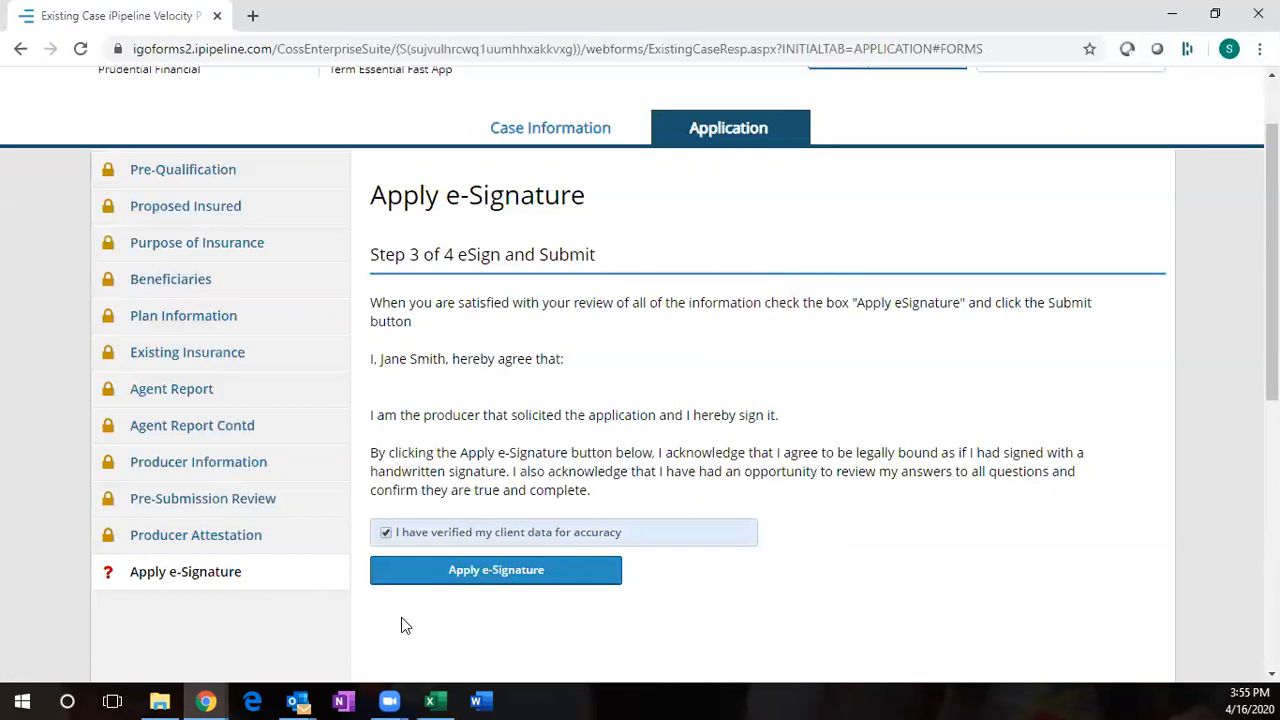
- Apply the producer's e-signature to the Fast App Agent Attestation
left_click(415, 568)
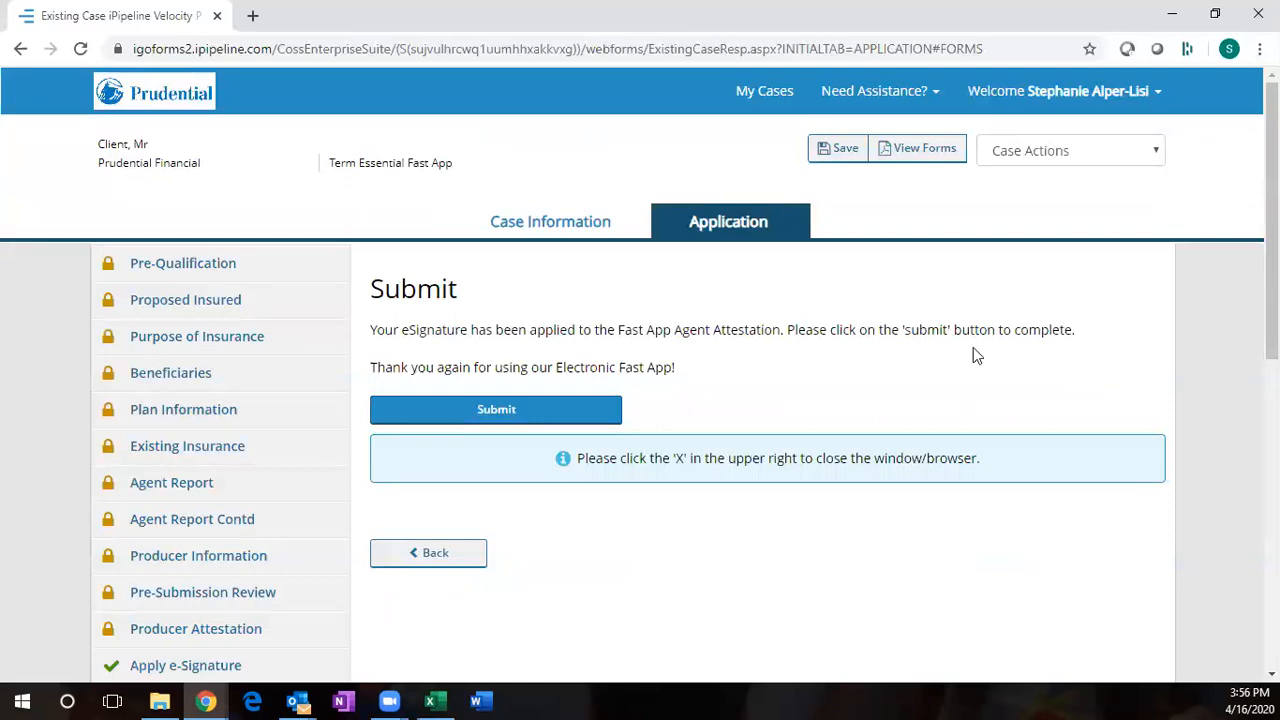
scroll(973, 347, "down", 1)
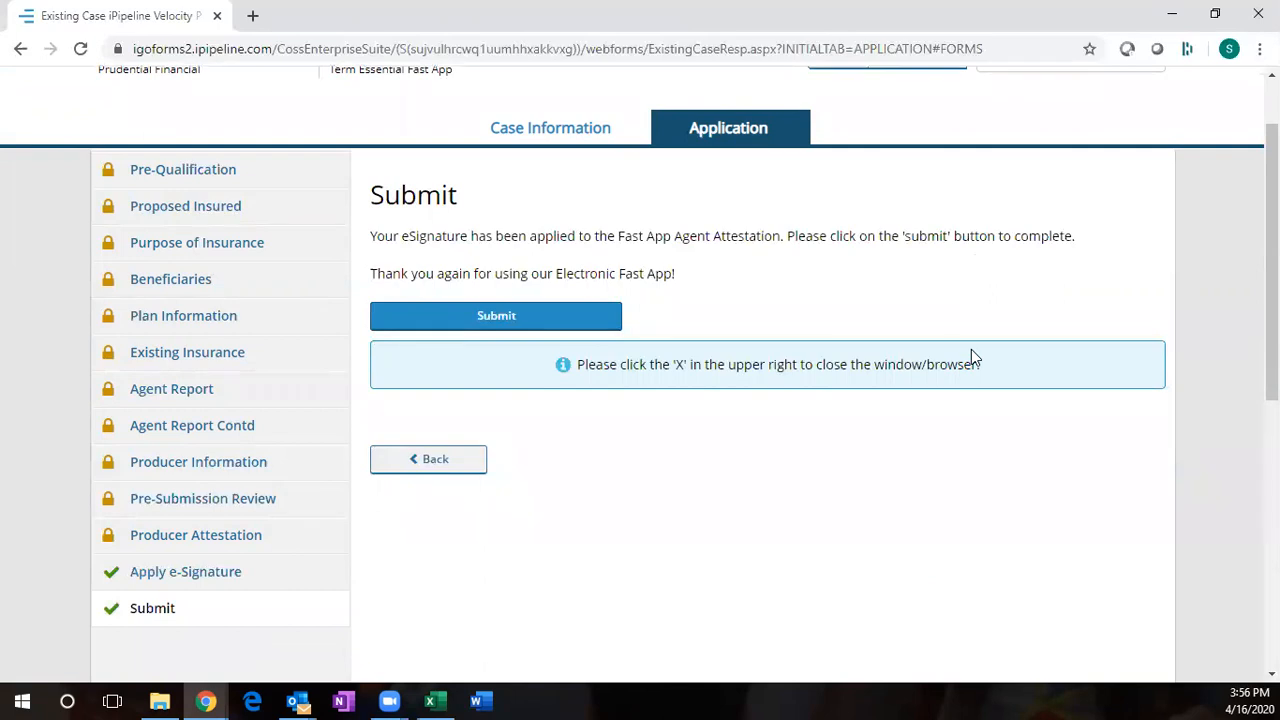
scroll(970, 354, "up", 1)
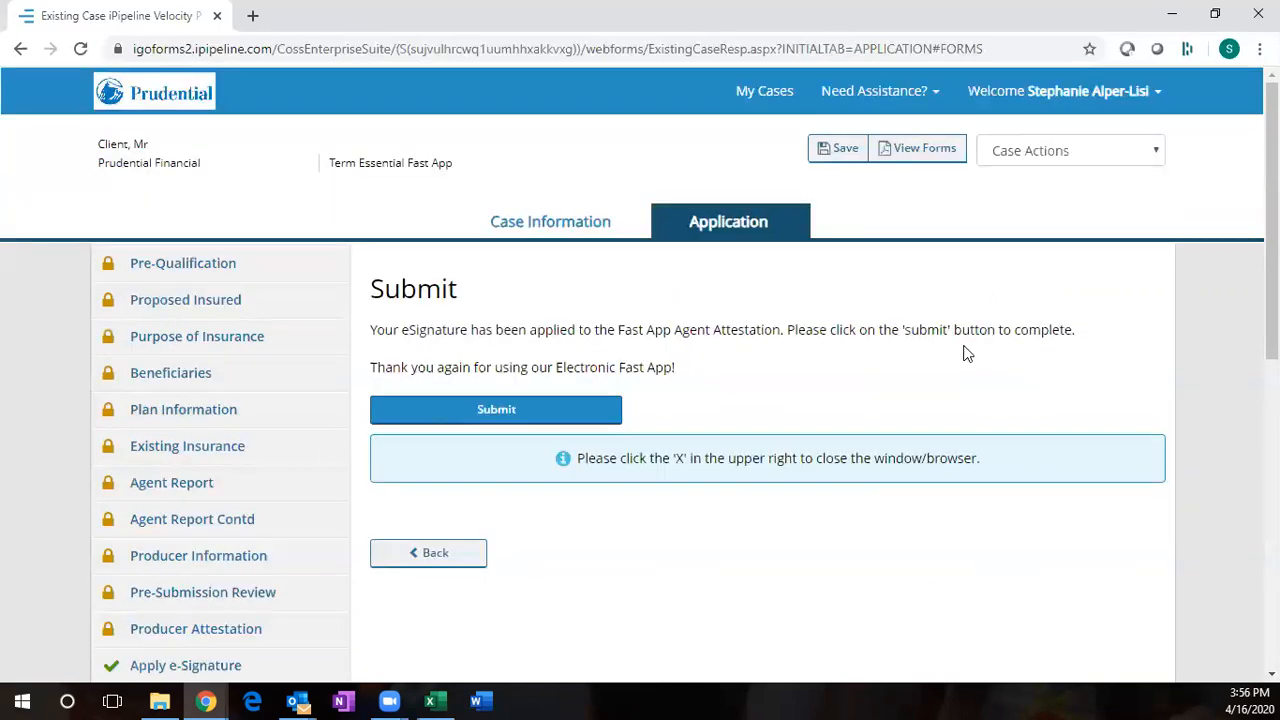